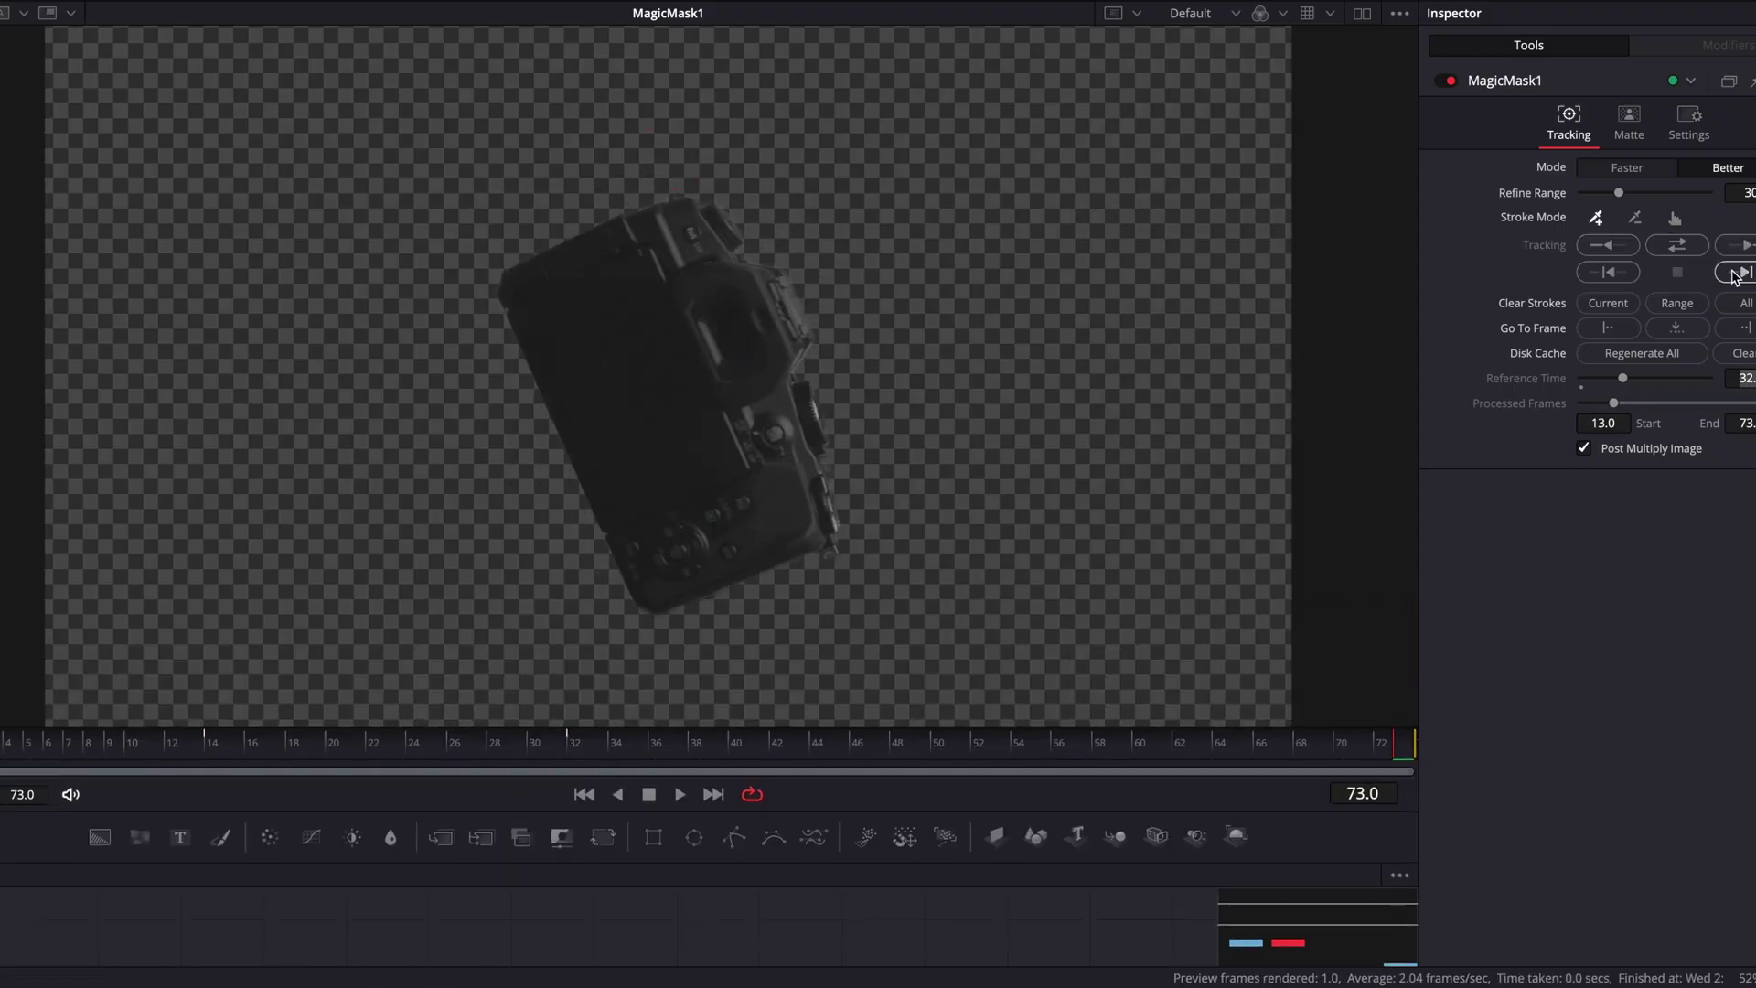
# Combine the Floating Object and Background clips into one Fusion clip and open it on the Fusion page.
pyautogui.click(234, 746)
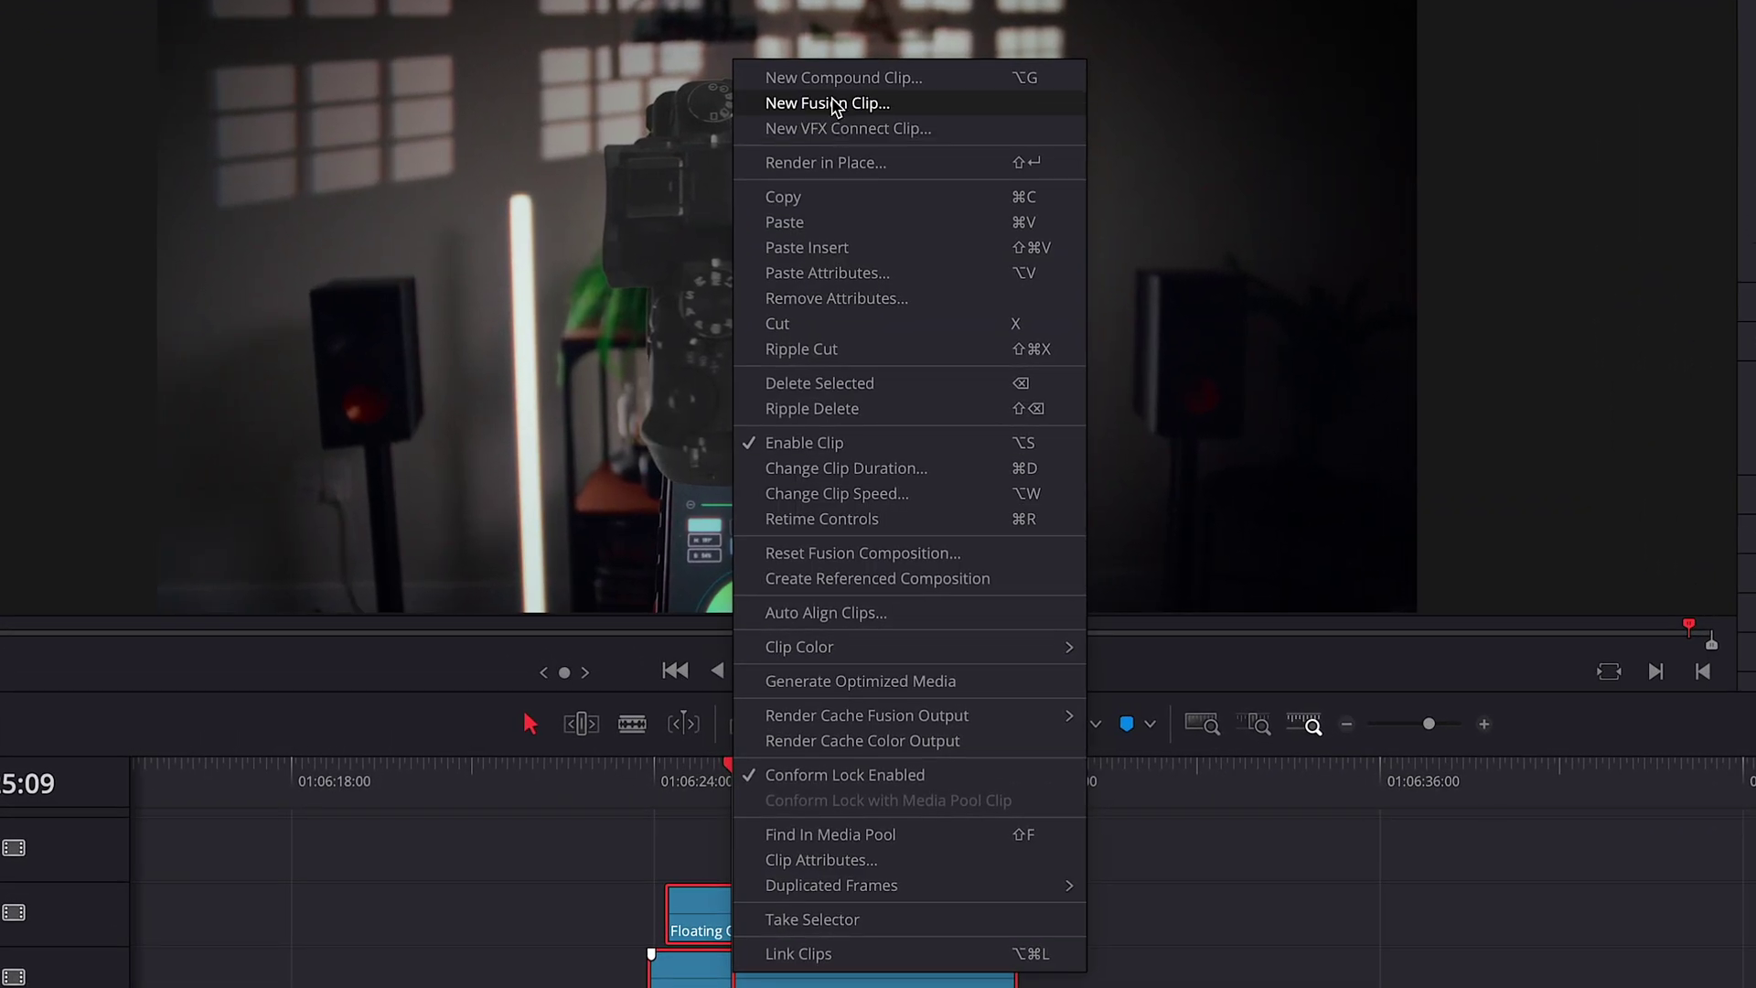
pyautogui.click(784, 102)
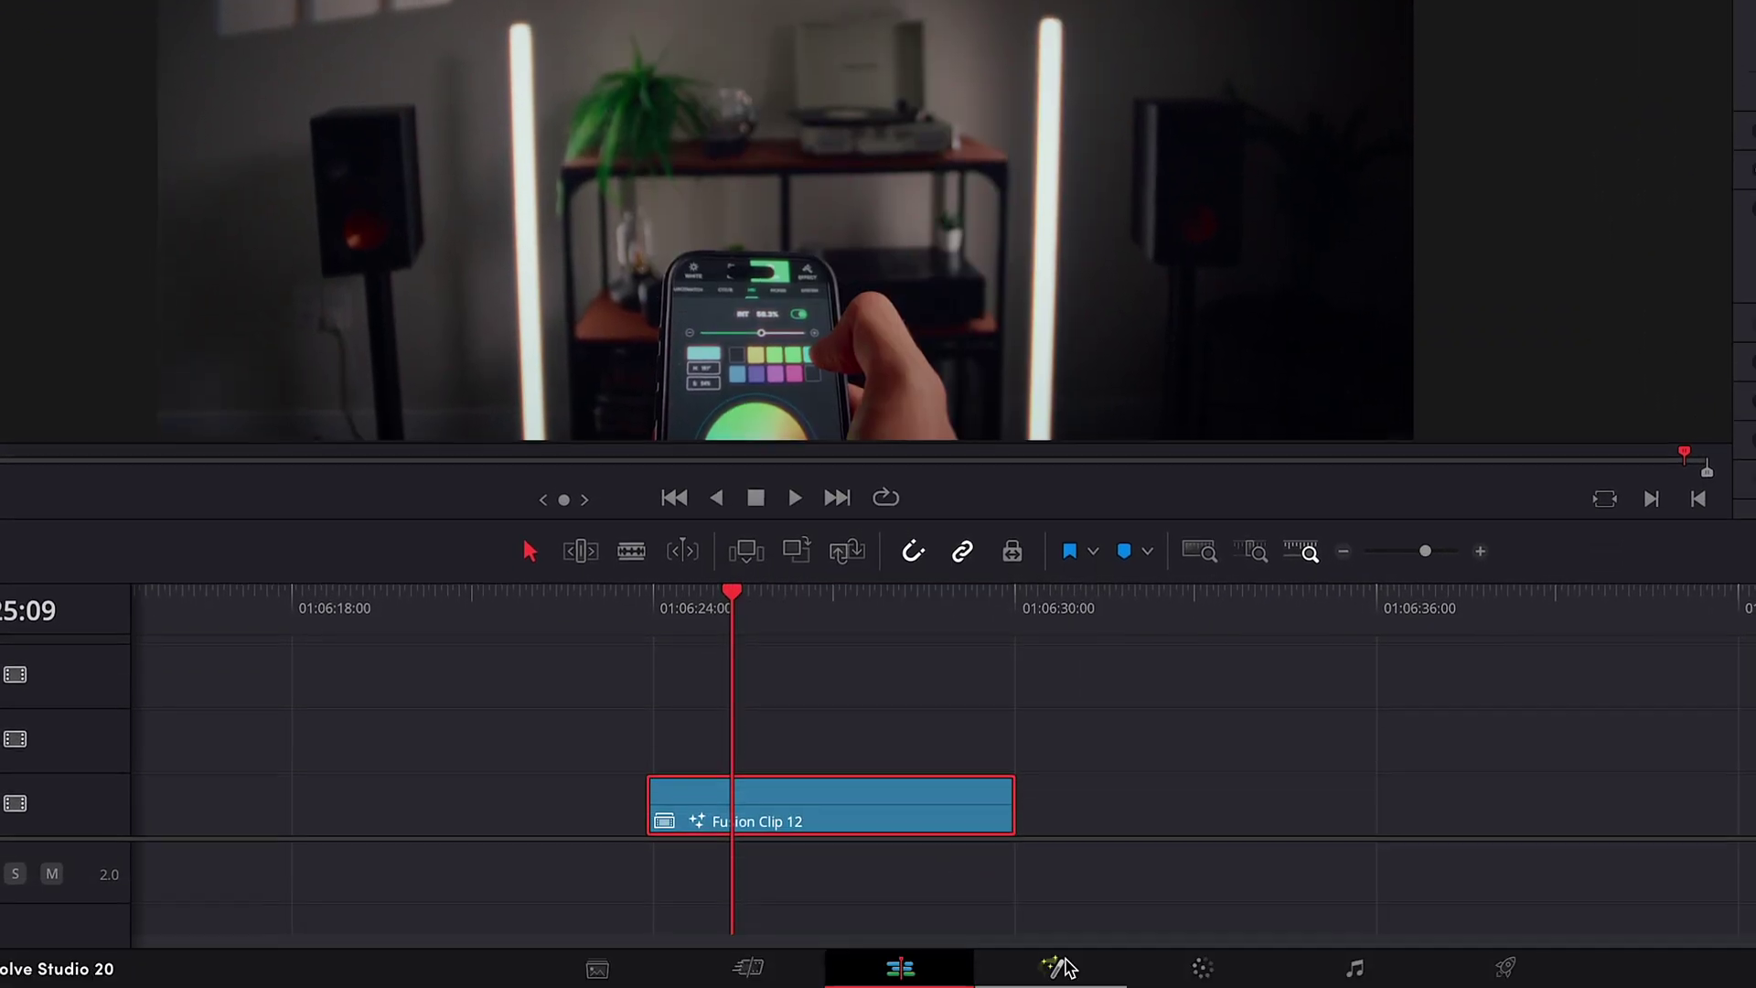
pyautogui.click(1061, 967)
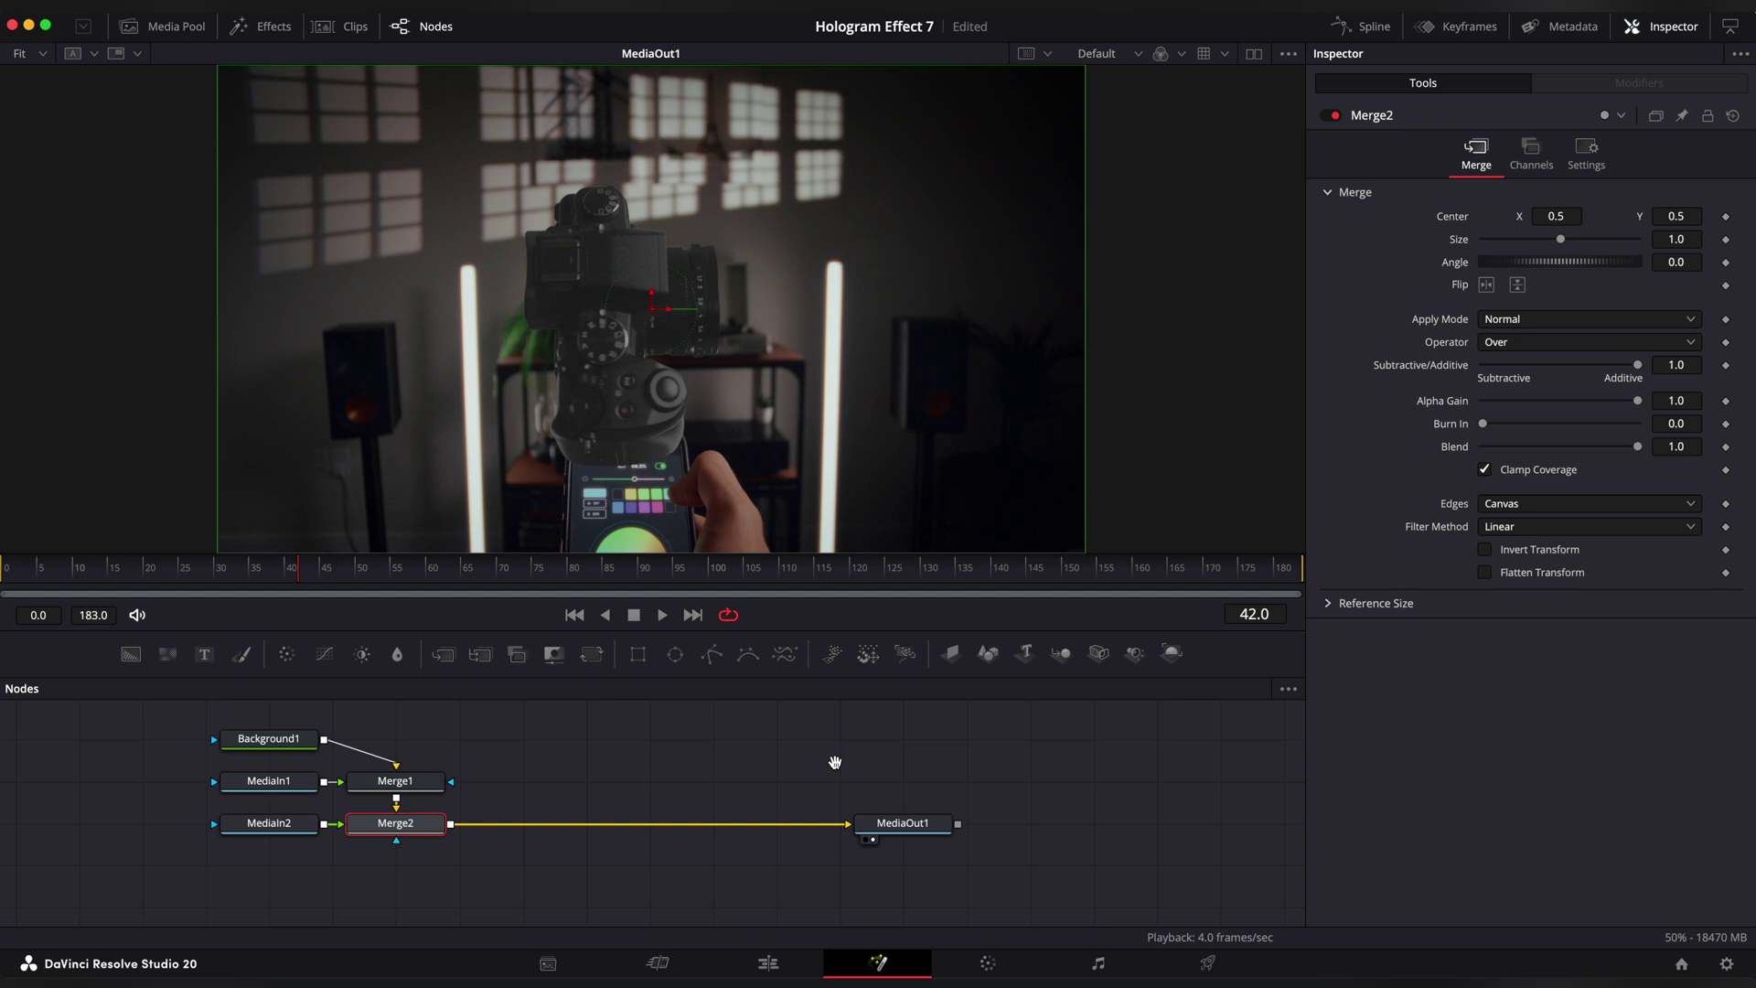
# Spread out the MediaIn2 and Merge2 nodes and rename MediaIn2 as Camera.
pyautogui.moveTo(700, 821); pyautogui.dragTo(449, 878)
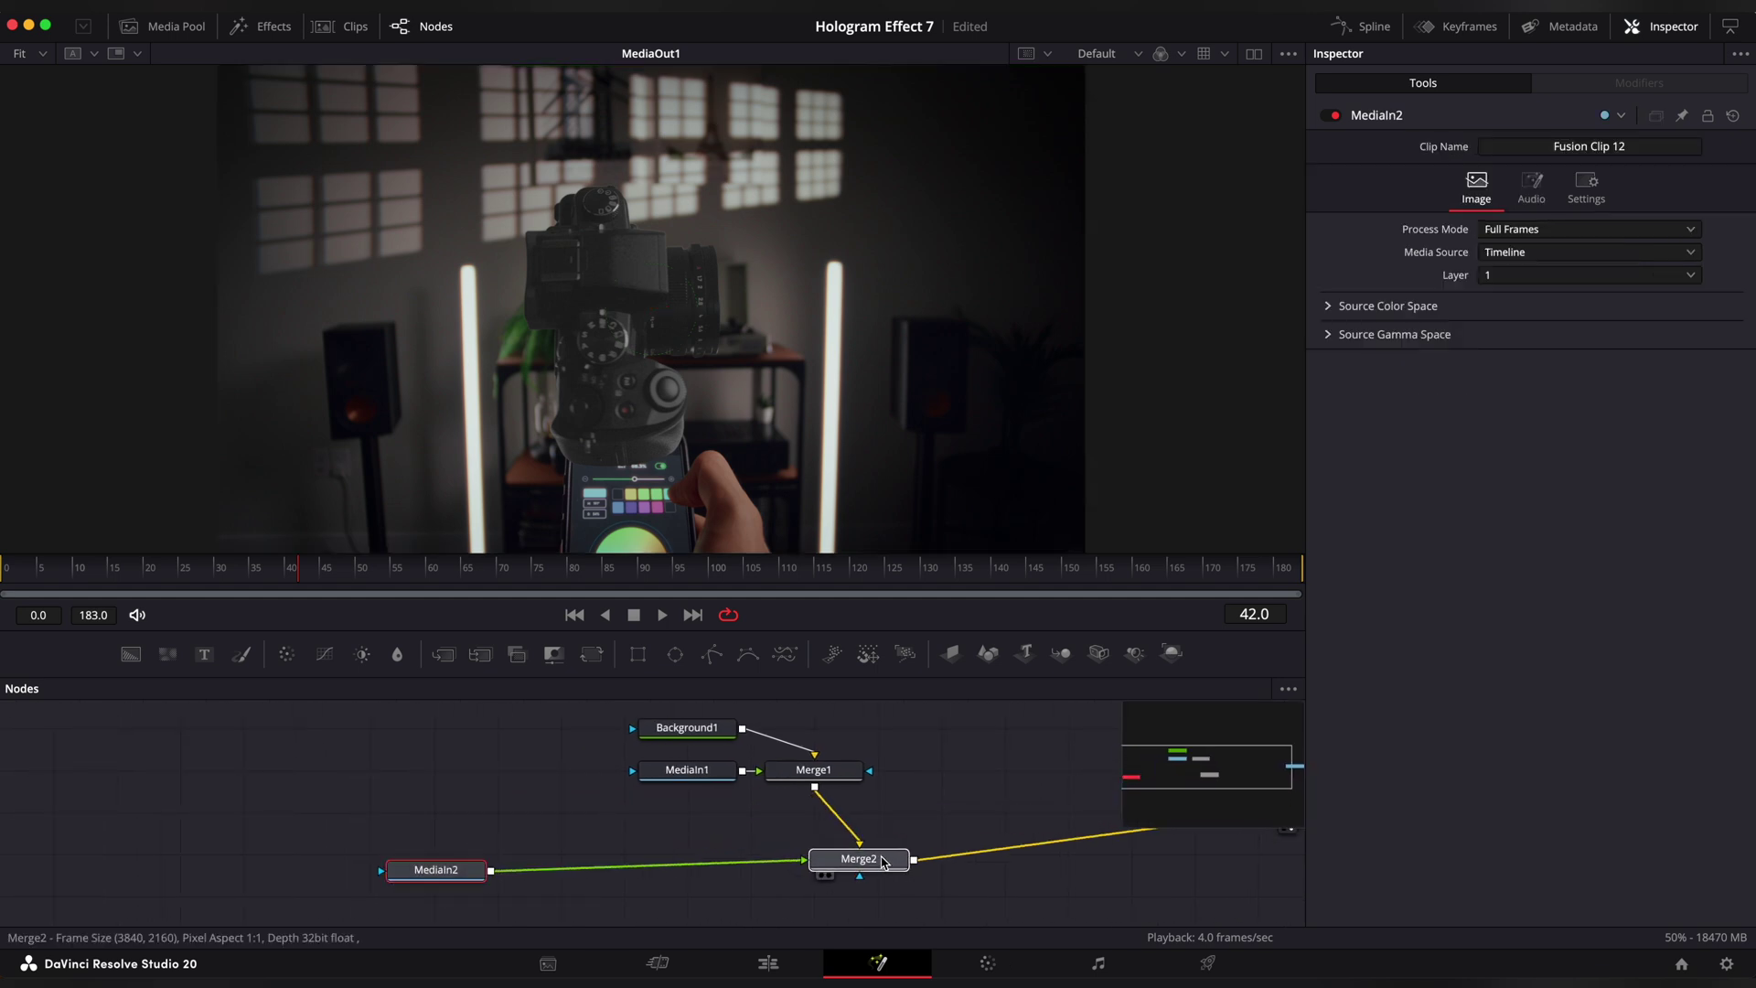
pyautogui.moveTo(883, 862); pyautogui.dragTo(869, 886)
pyautogui.click(435, 869)
pyautogui.press('F2')
pyautogui.write('Camer')
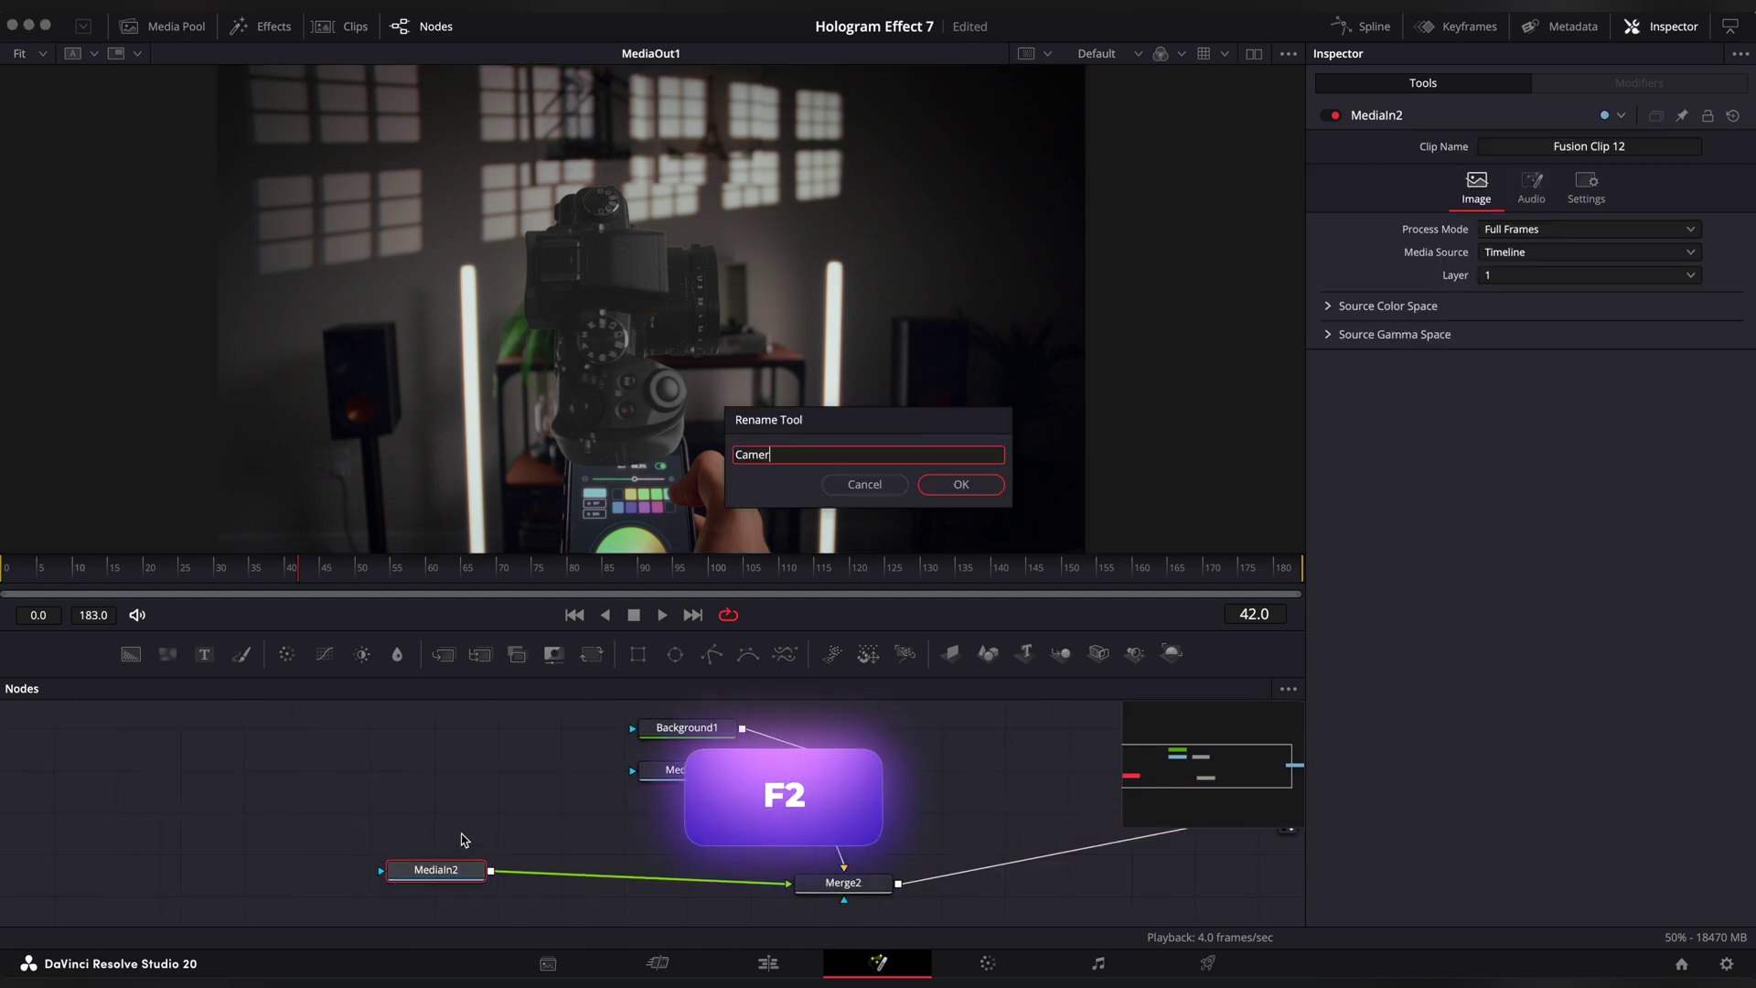
pyautogui.write('a')
pyautogui.press('Return')
# Rename the MediaIn1 node as Phone.
pyautogui.click(535, 792)
pyautogui.press('F2')
pyautogui.write('Phone')
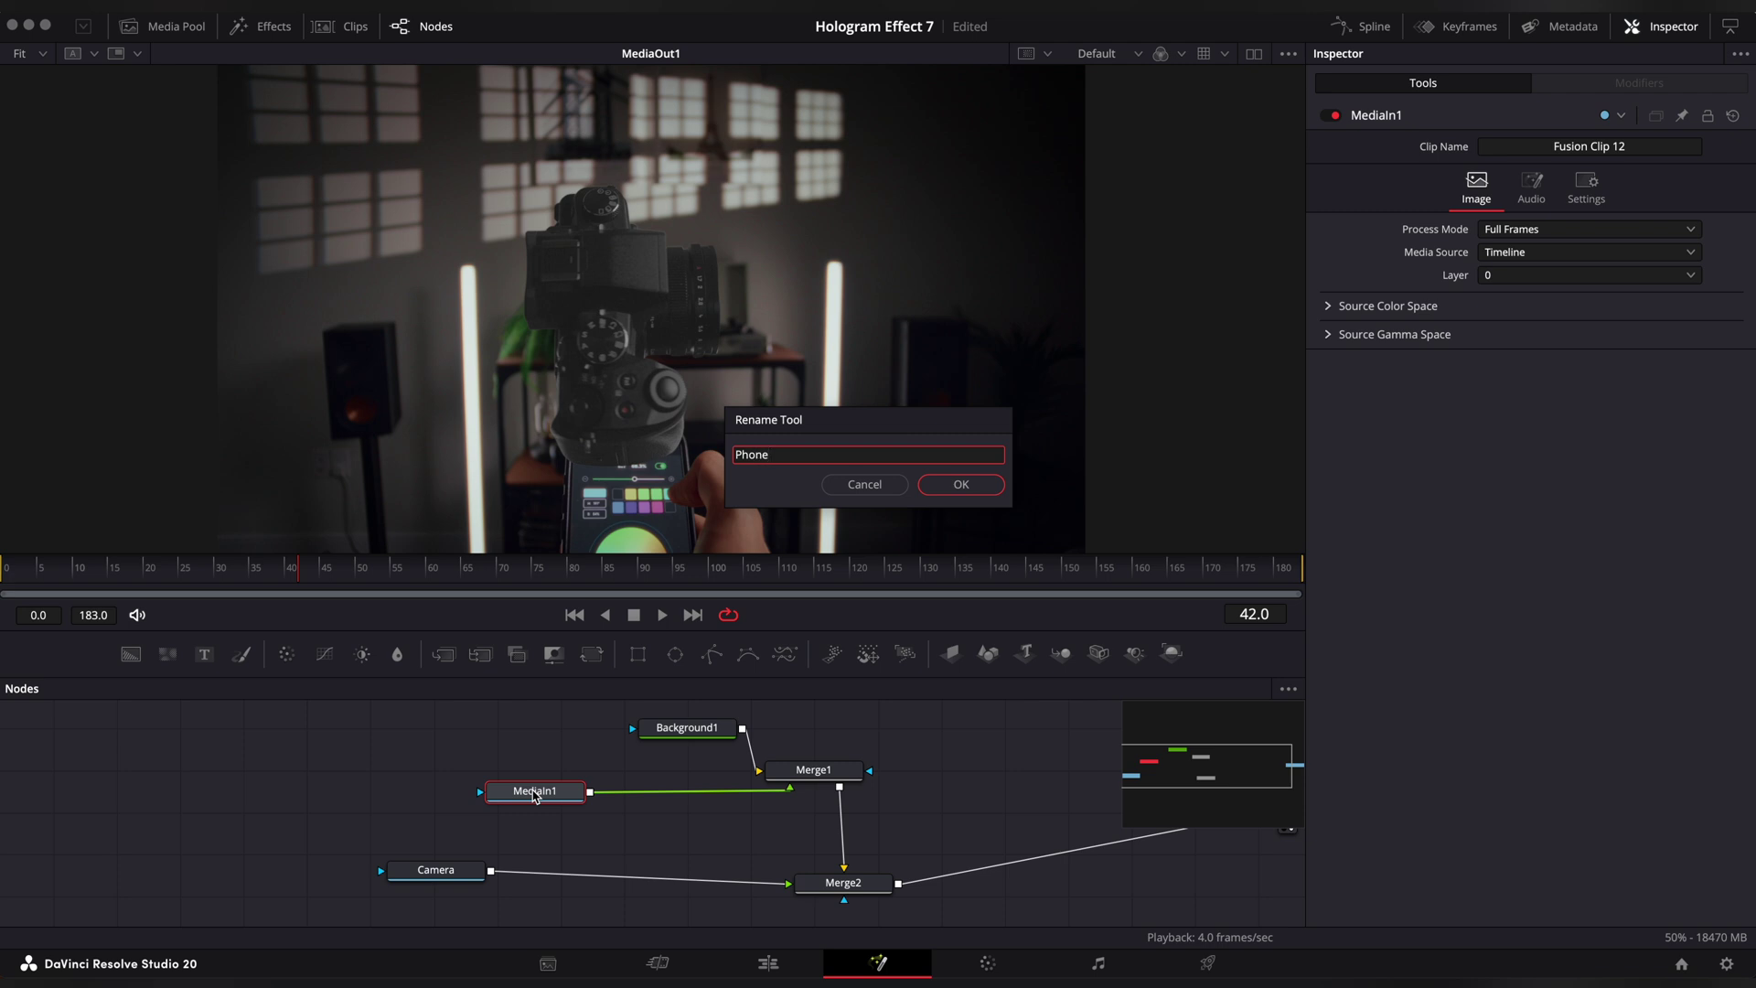
pyautogui.press('Return')
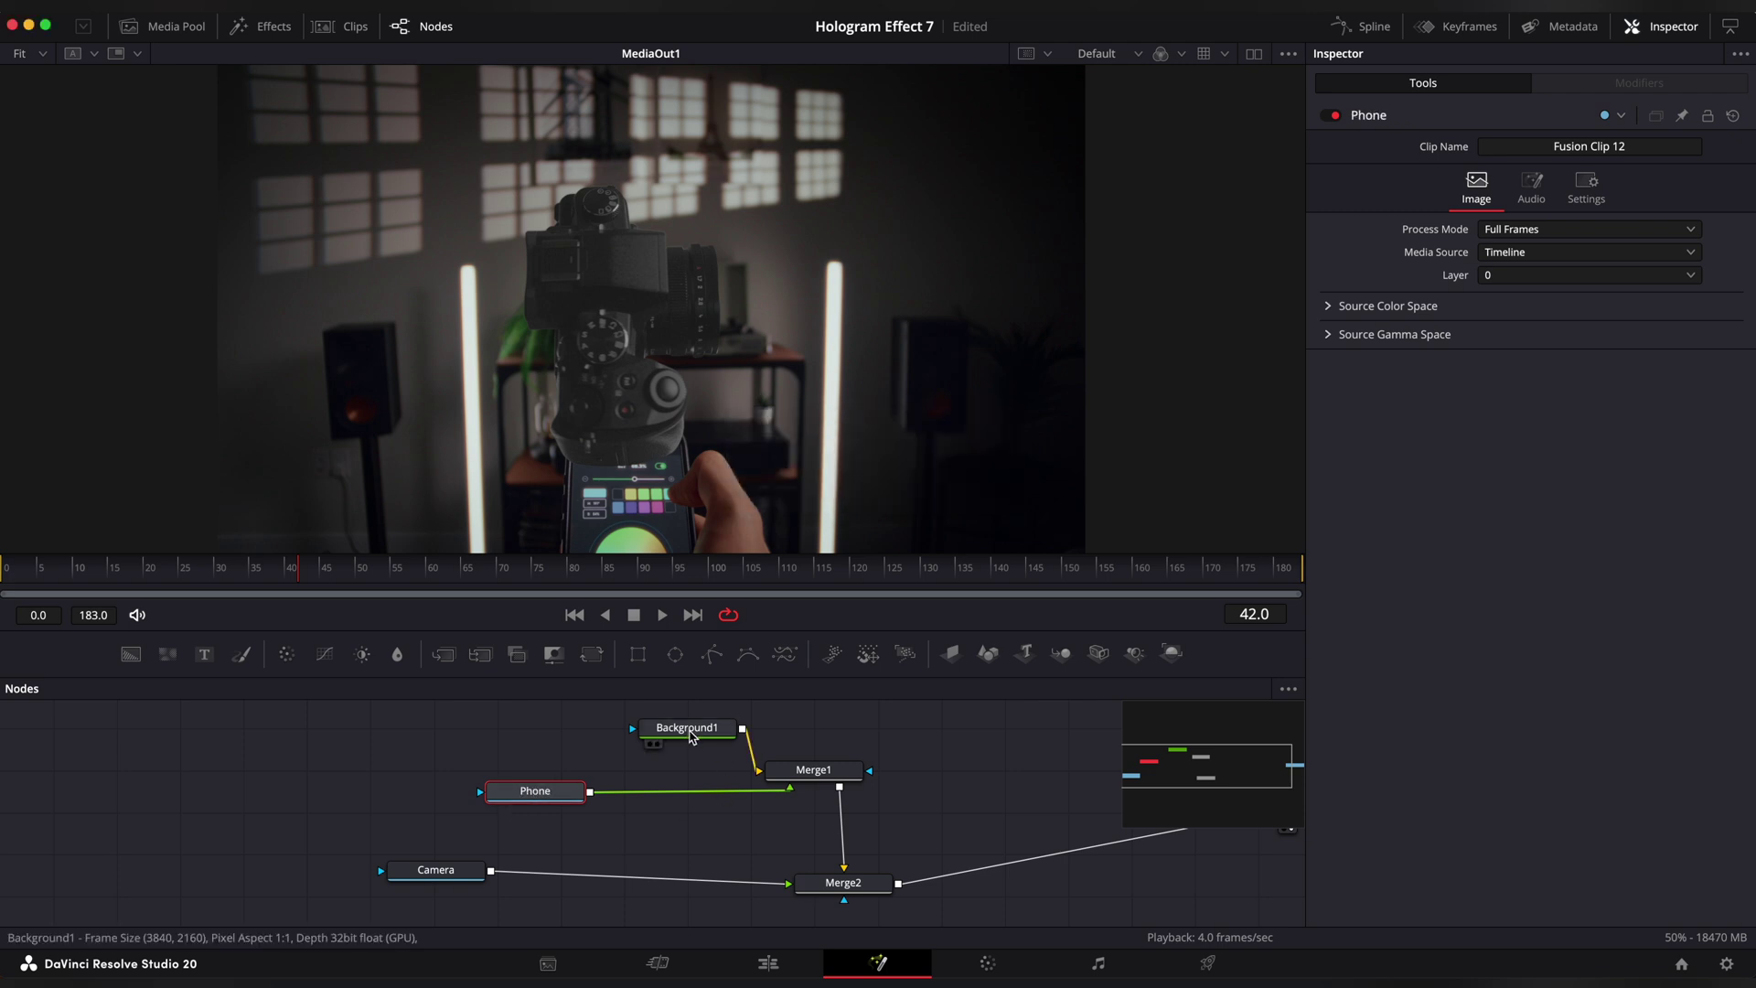
# Rearrange the background, merge and Camera nodes to leave free space between Camera and Merge2.
pyautogui.moveTo(691, 737); pyautogui.dragTo(795, 722)
pyautogui.click(824, 813)
pyautogui.scroll(-3, 841, 807)
pyautogui.moveTo(836, 821); pyautogui.dragTo(815, 826)
pyautogui.moveTo(428, 807); pyautogui.dragTo(313, 838)
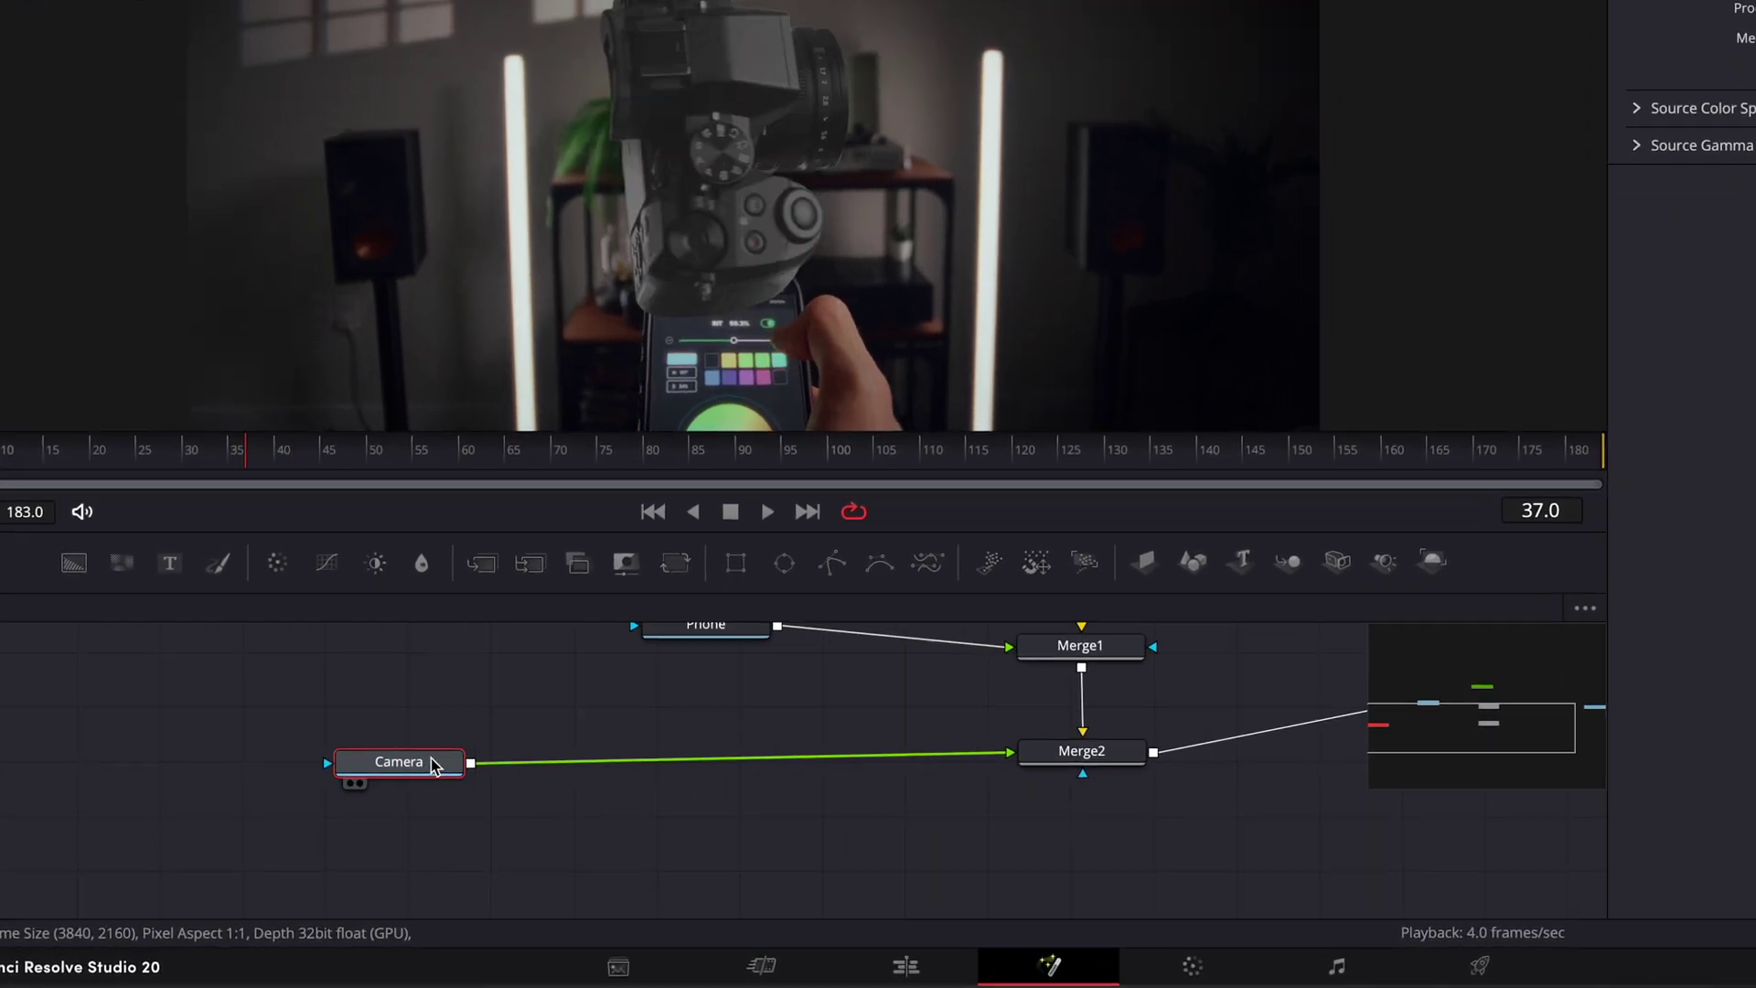
# Add a Transform after Camera with Size 0.808 and Center Y 0.593, and keyframe Center, Size and Aspect at frame 40.
pyautogui.hotkey('shift', 'space')
pyautogui.write('transfo')
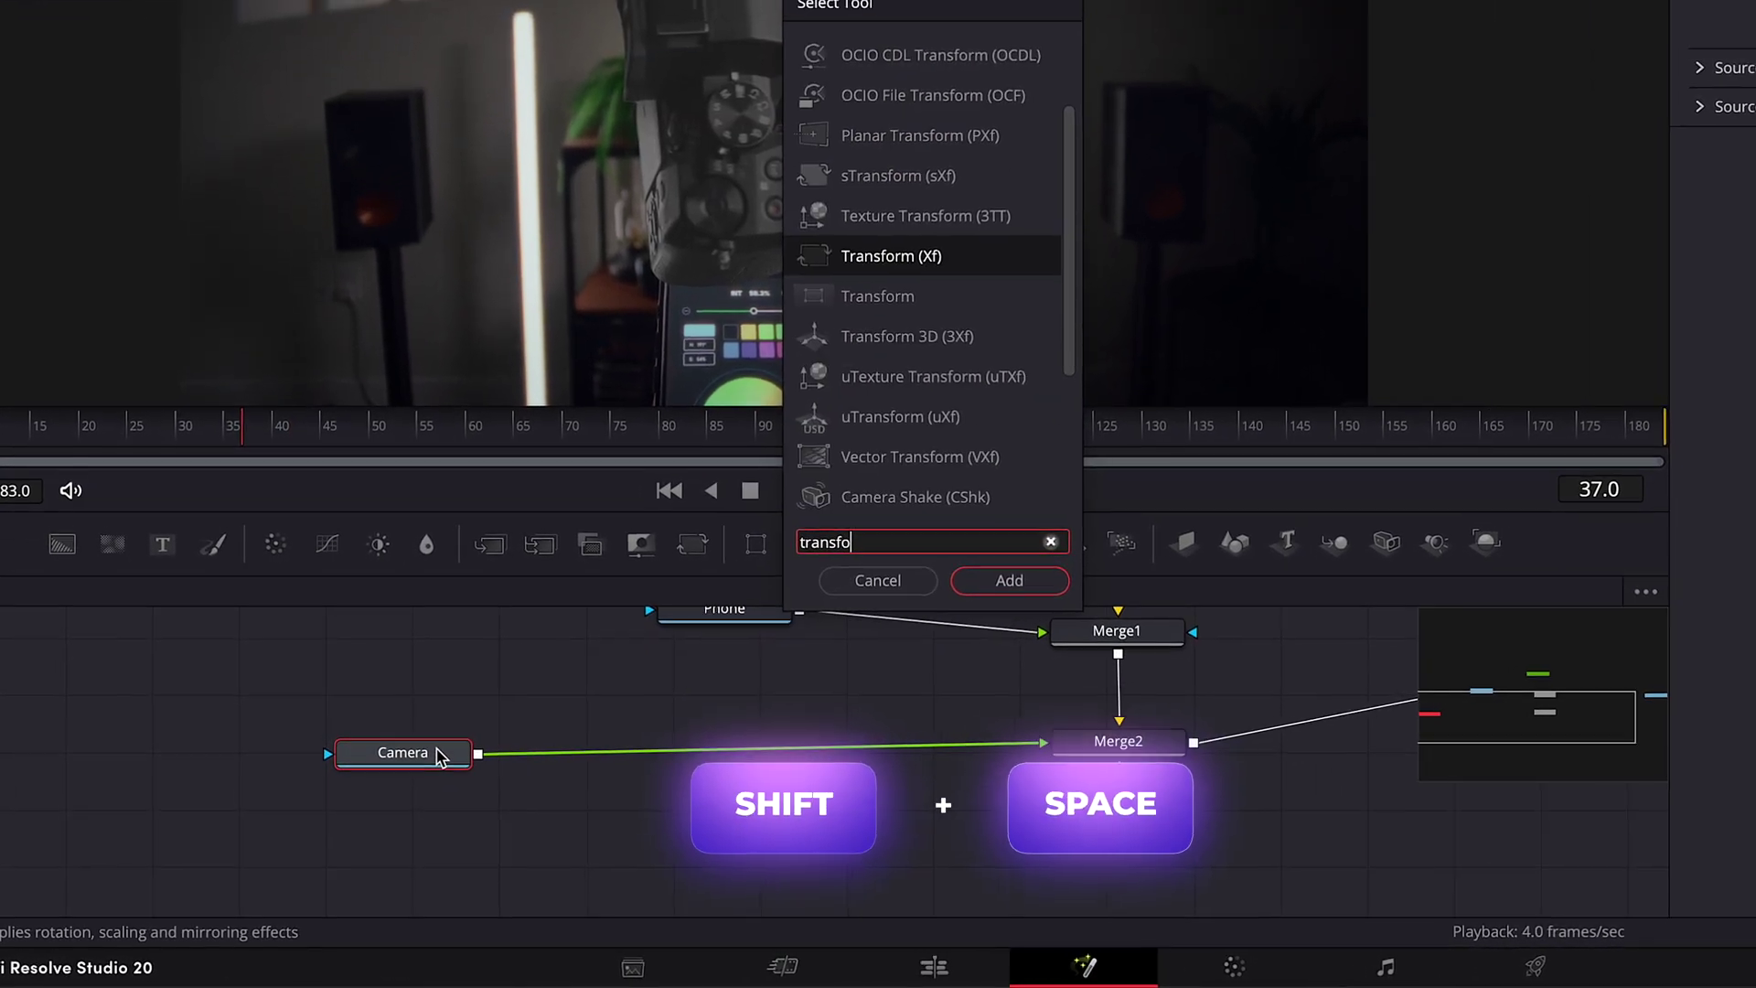
pyautogui.press('Return')
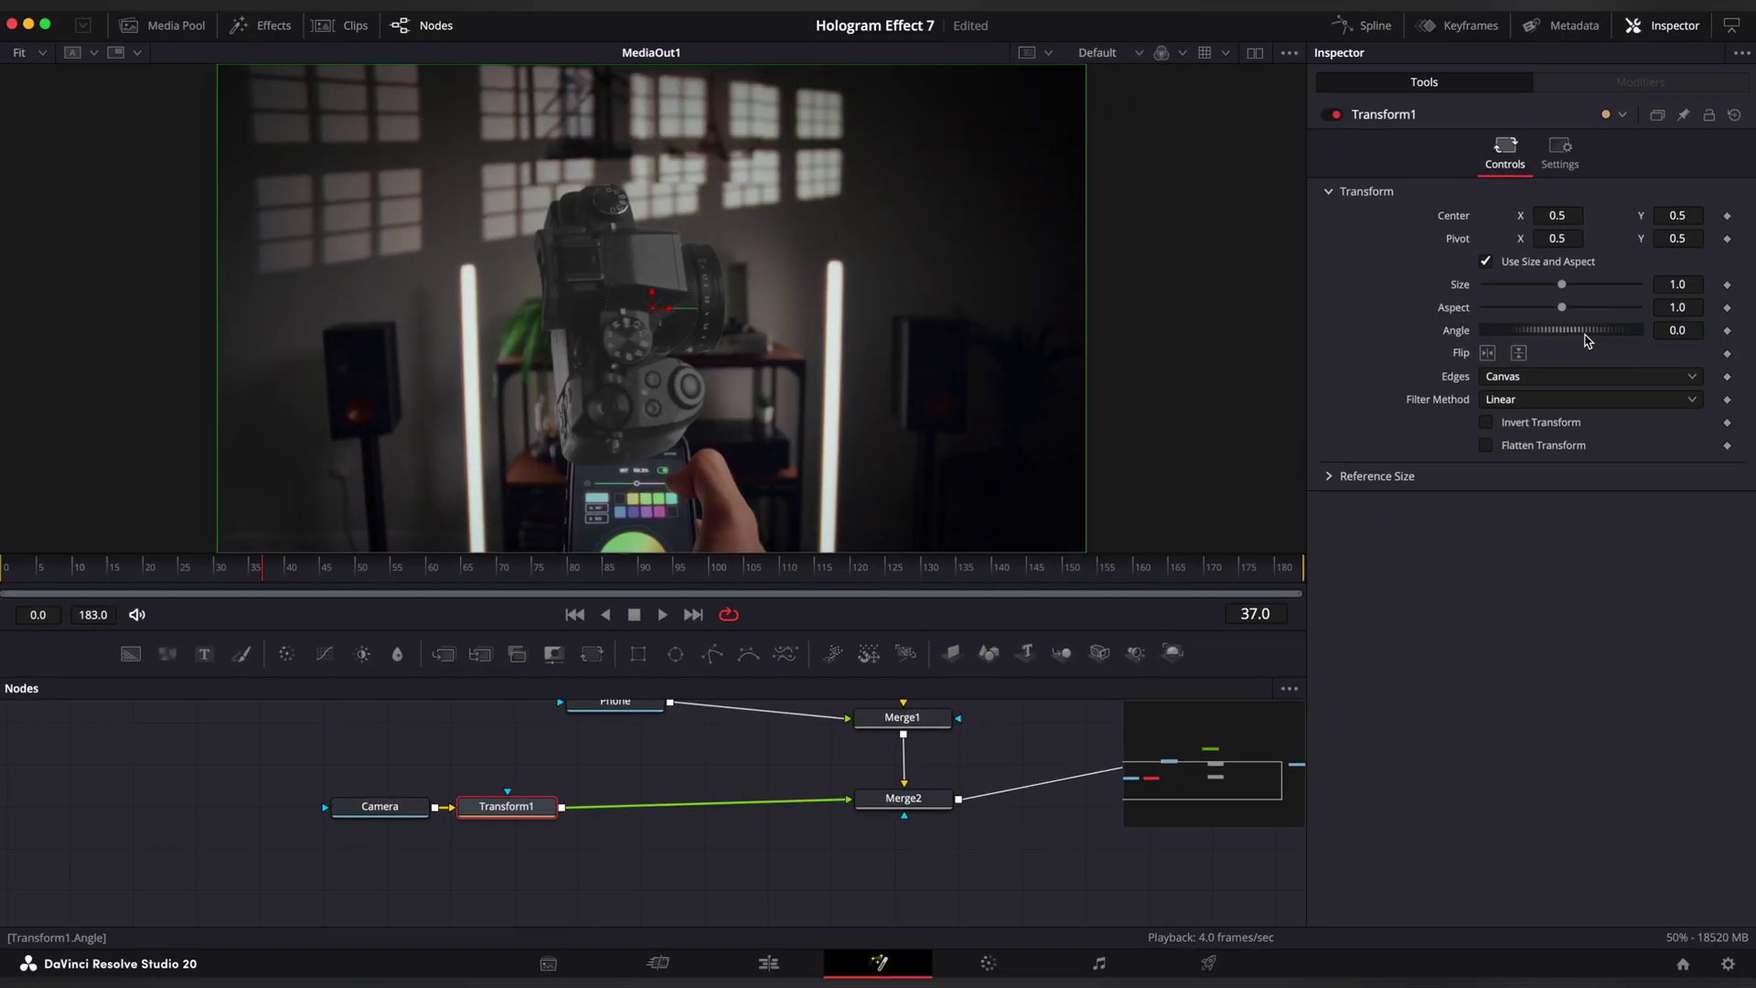
pyautogui.moveTo(1562, 283); pyautogui.dragTo(1637, 291)
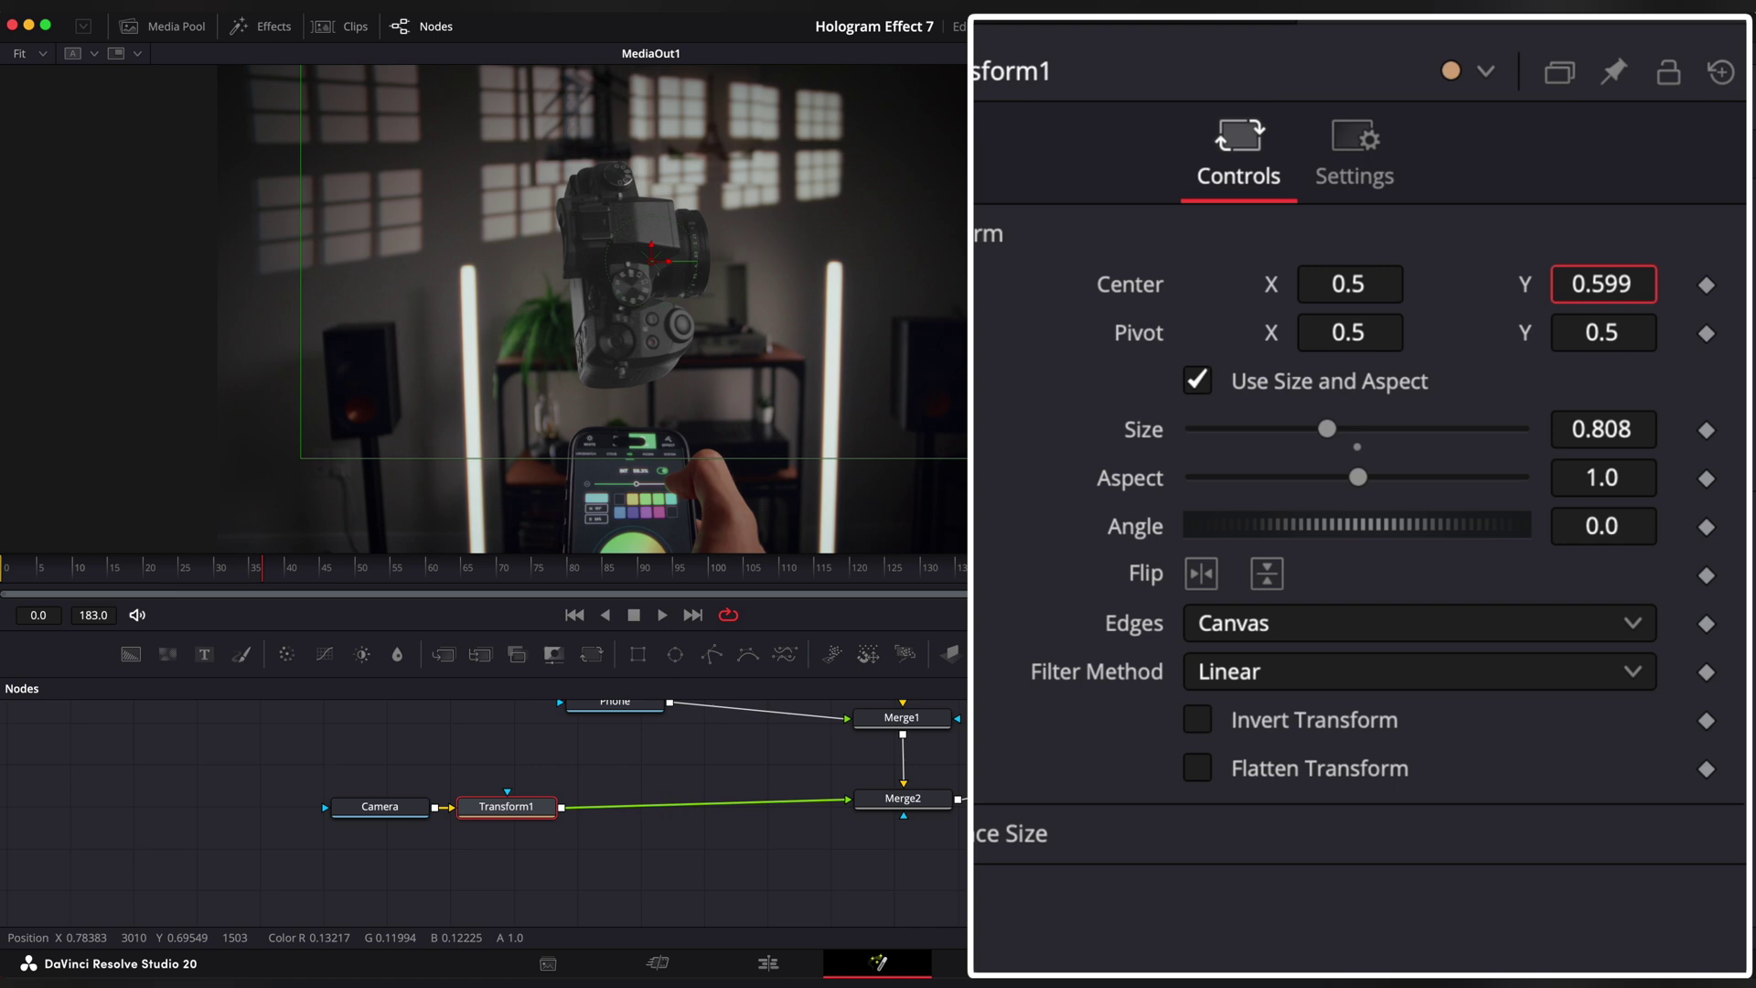
pyautogui.moveTo(343, 569); pyautogui.dragTo(212, 581)
pyautogui.click(1707, 285)
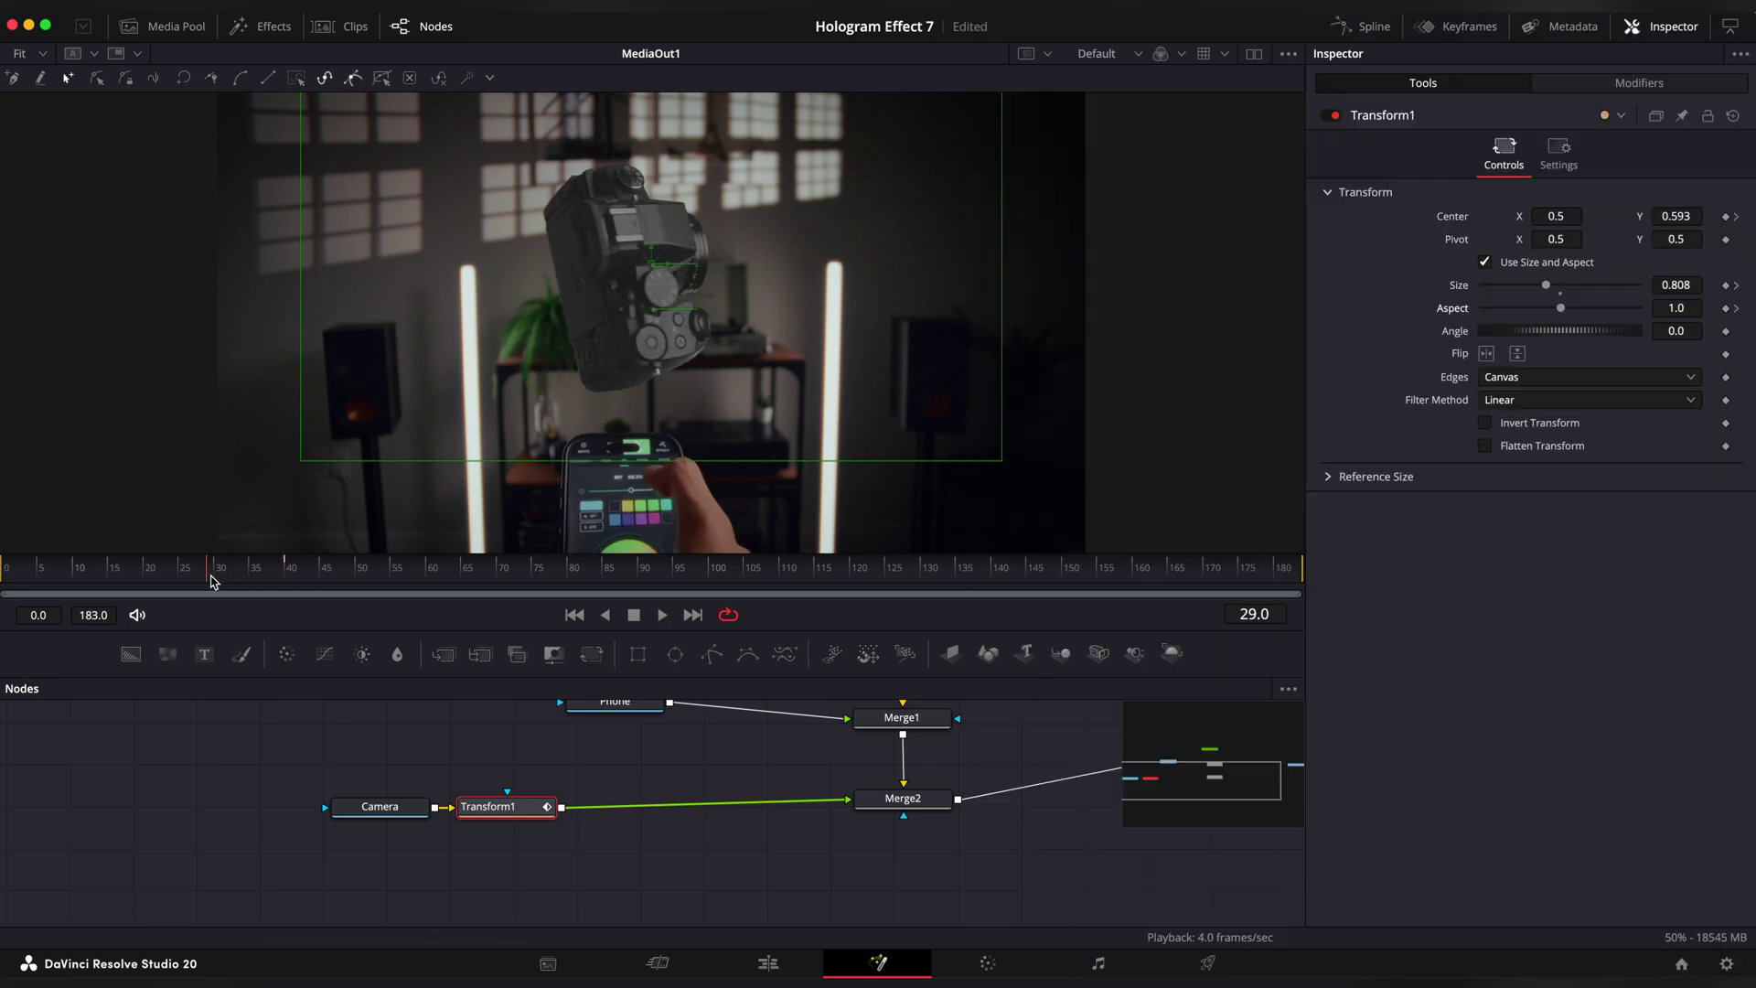
# At frame 29, set the Transform's Size to 0.0 and move its center onto the phone screen, about X 0.469, Y 0.225.
pyautogui.moveTo(1328, 428); pyautogui.dragTo(1256, 430)
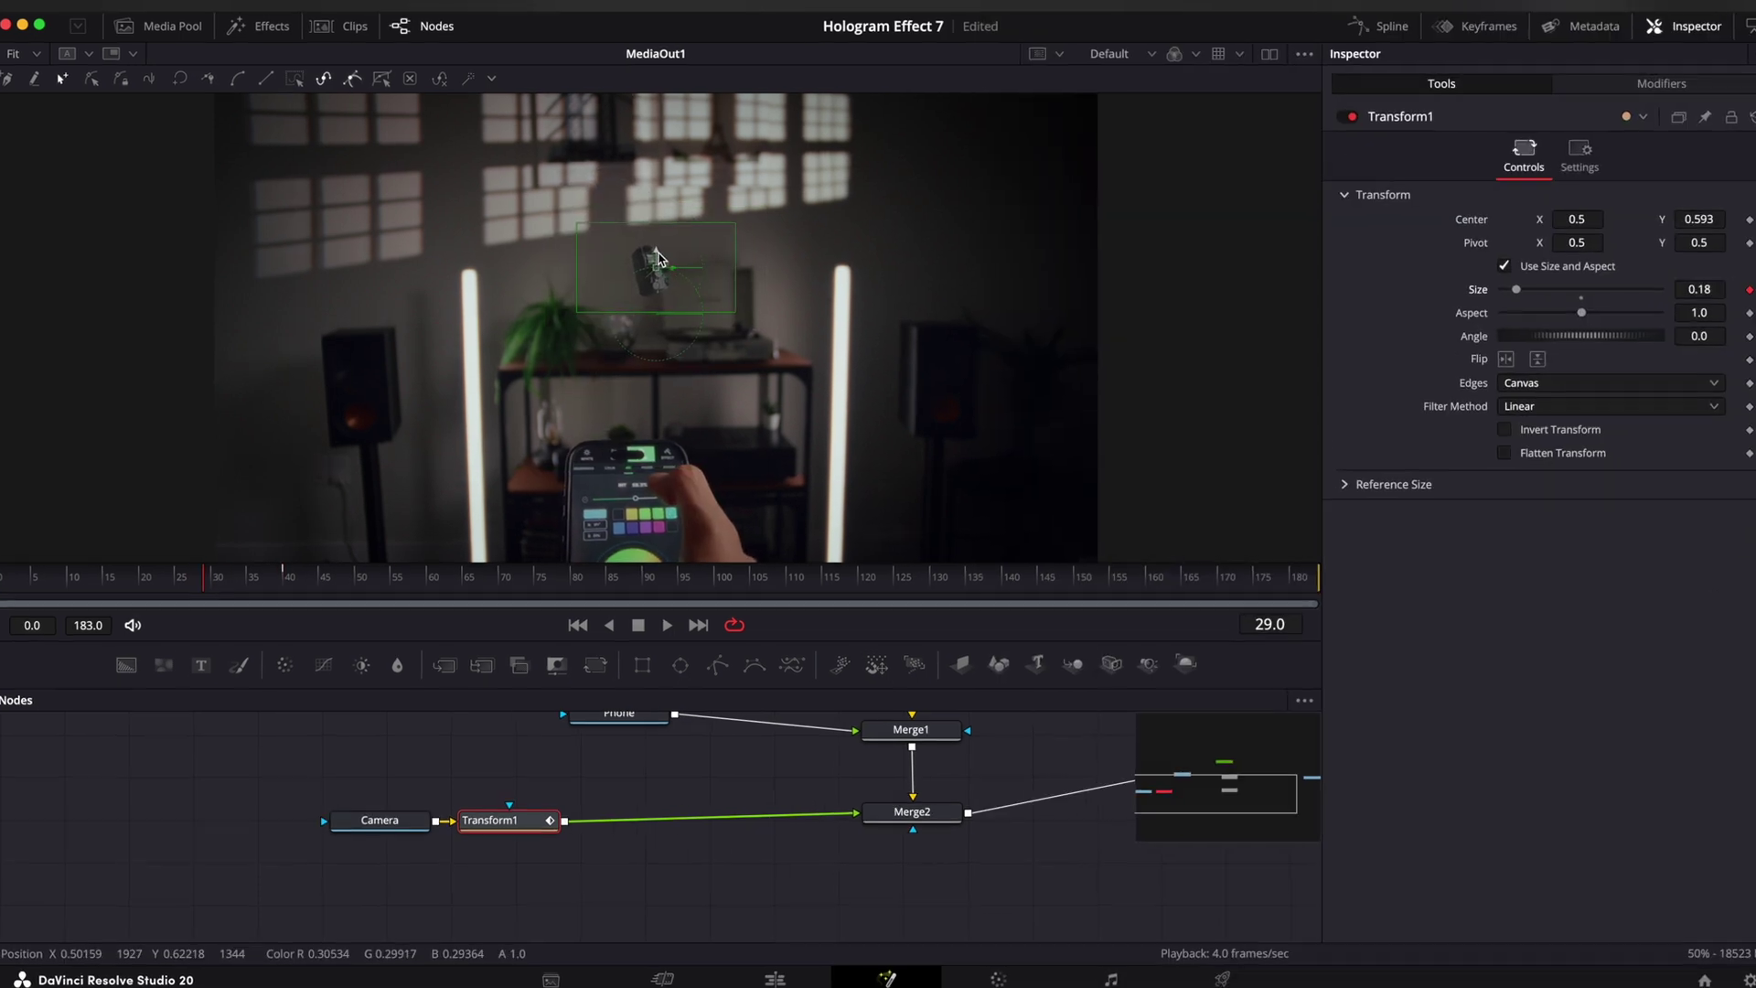
pyautogui.moveTo(651, 250); pyautogui.dragTo(651, 417)
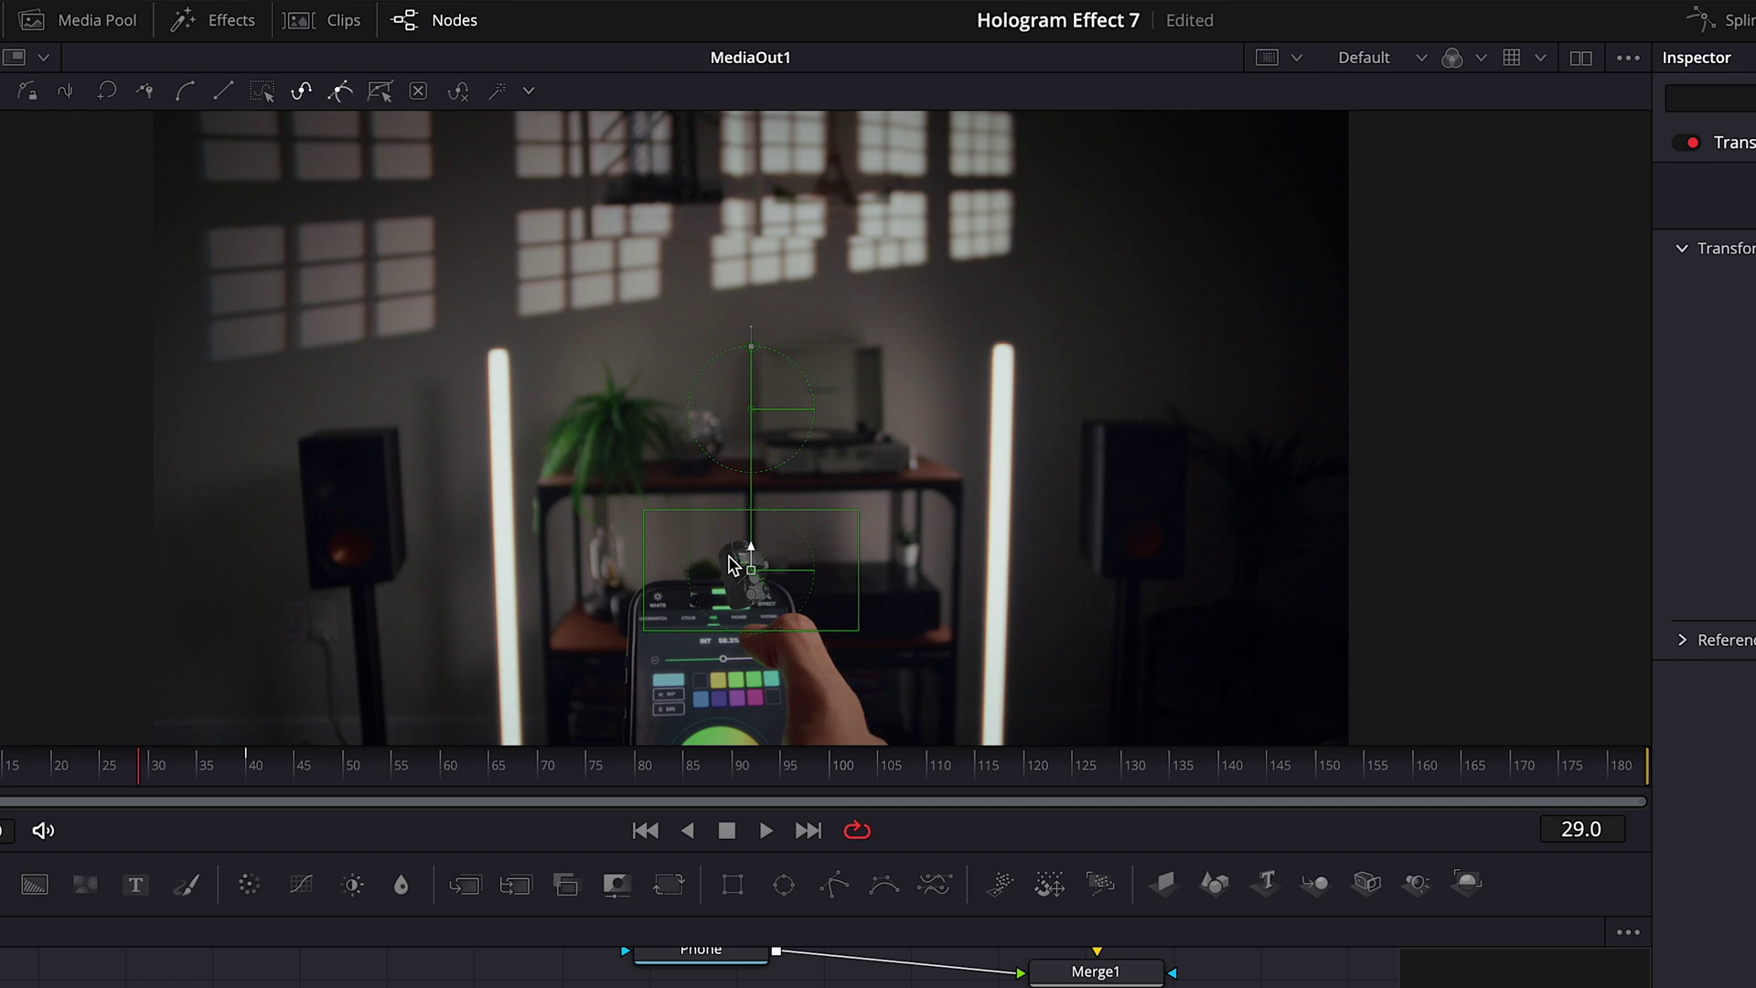
pyautogui.moveTo(781, 586); pyautogui.dragTo(757, 587)
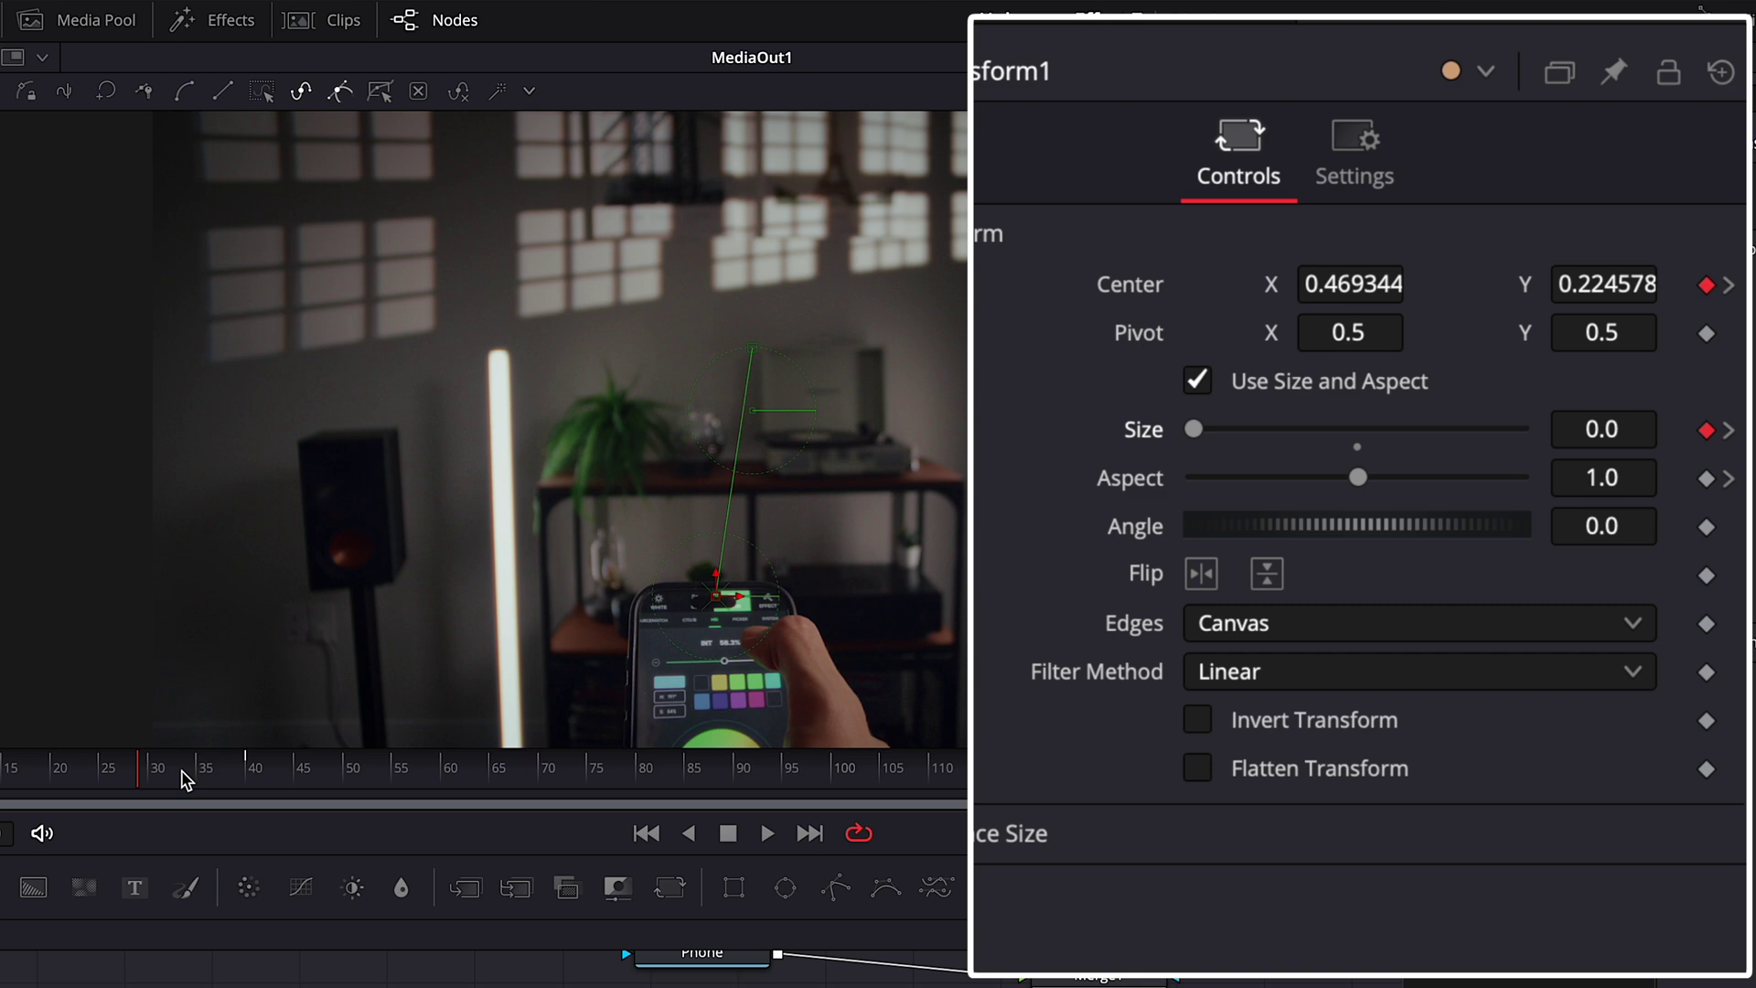
pyautogui.moveTo(186, 779); pyautogui.dragTo(247, 767)
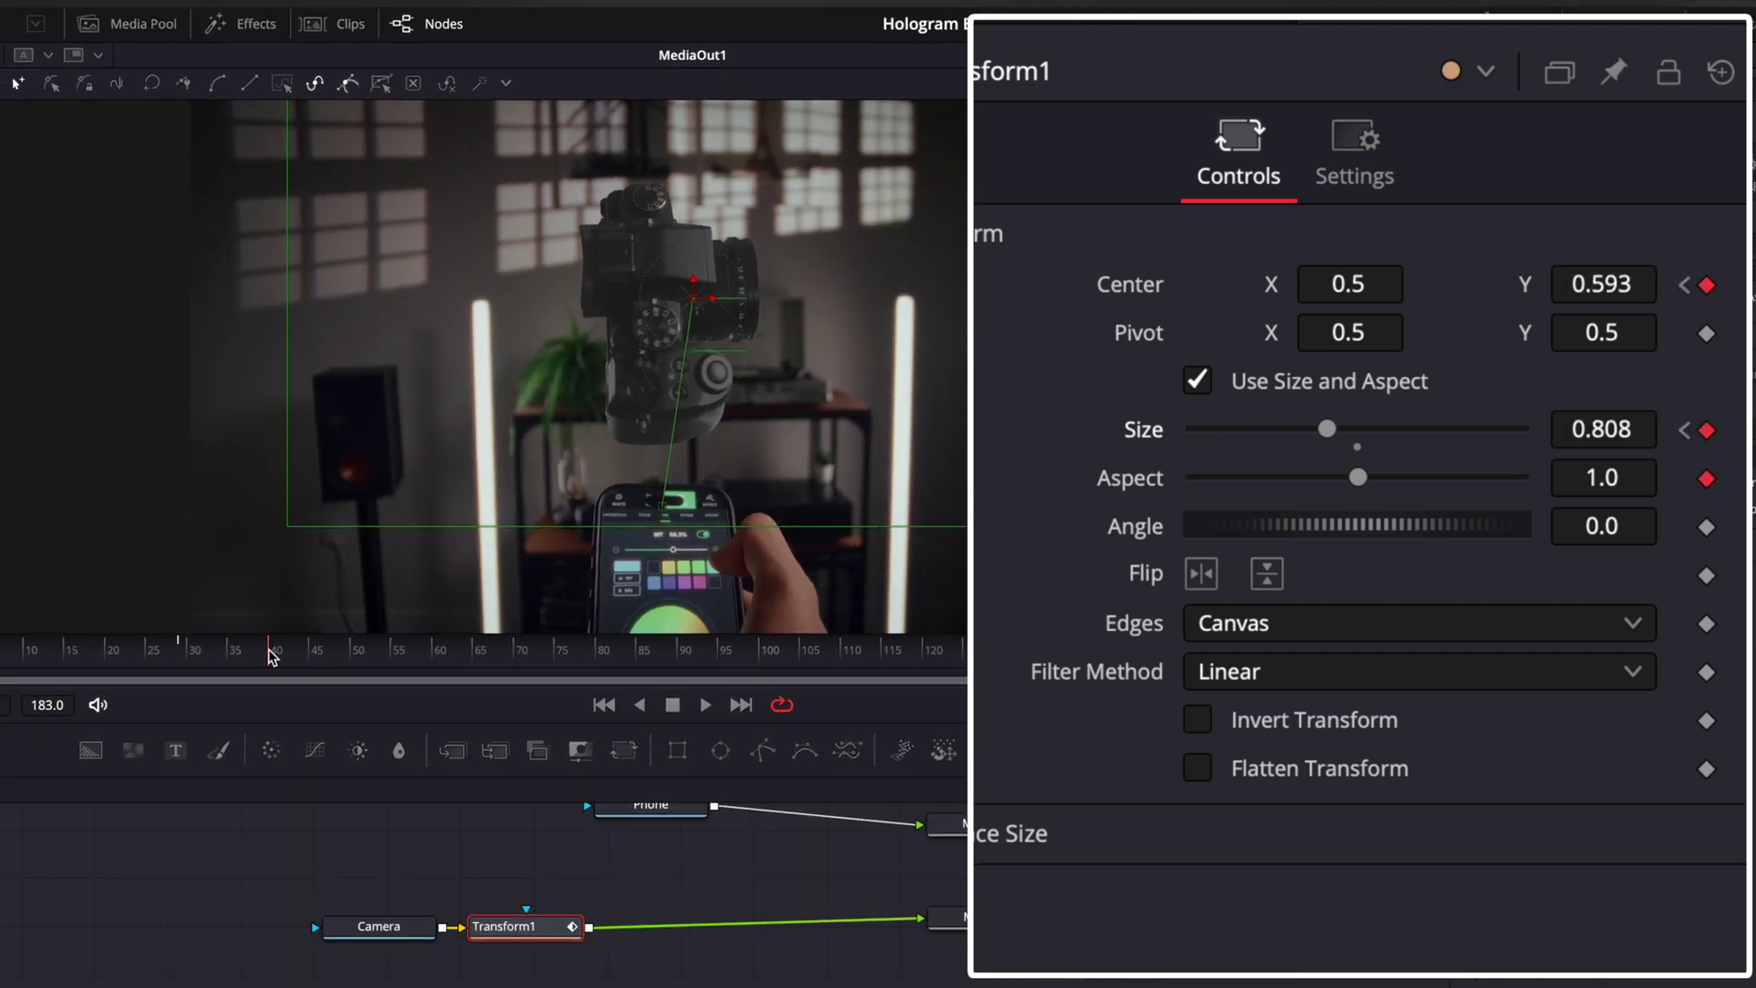
# Try an Aspect of 2.1 on a frame between the two Transform keyframes, and remove that keyframe.
pyautogui.moveTo(272, 655); pyautogui.dragTo(206, 660)
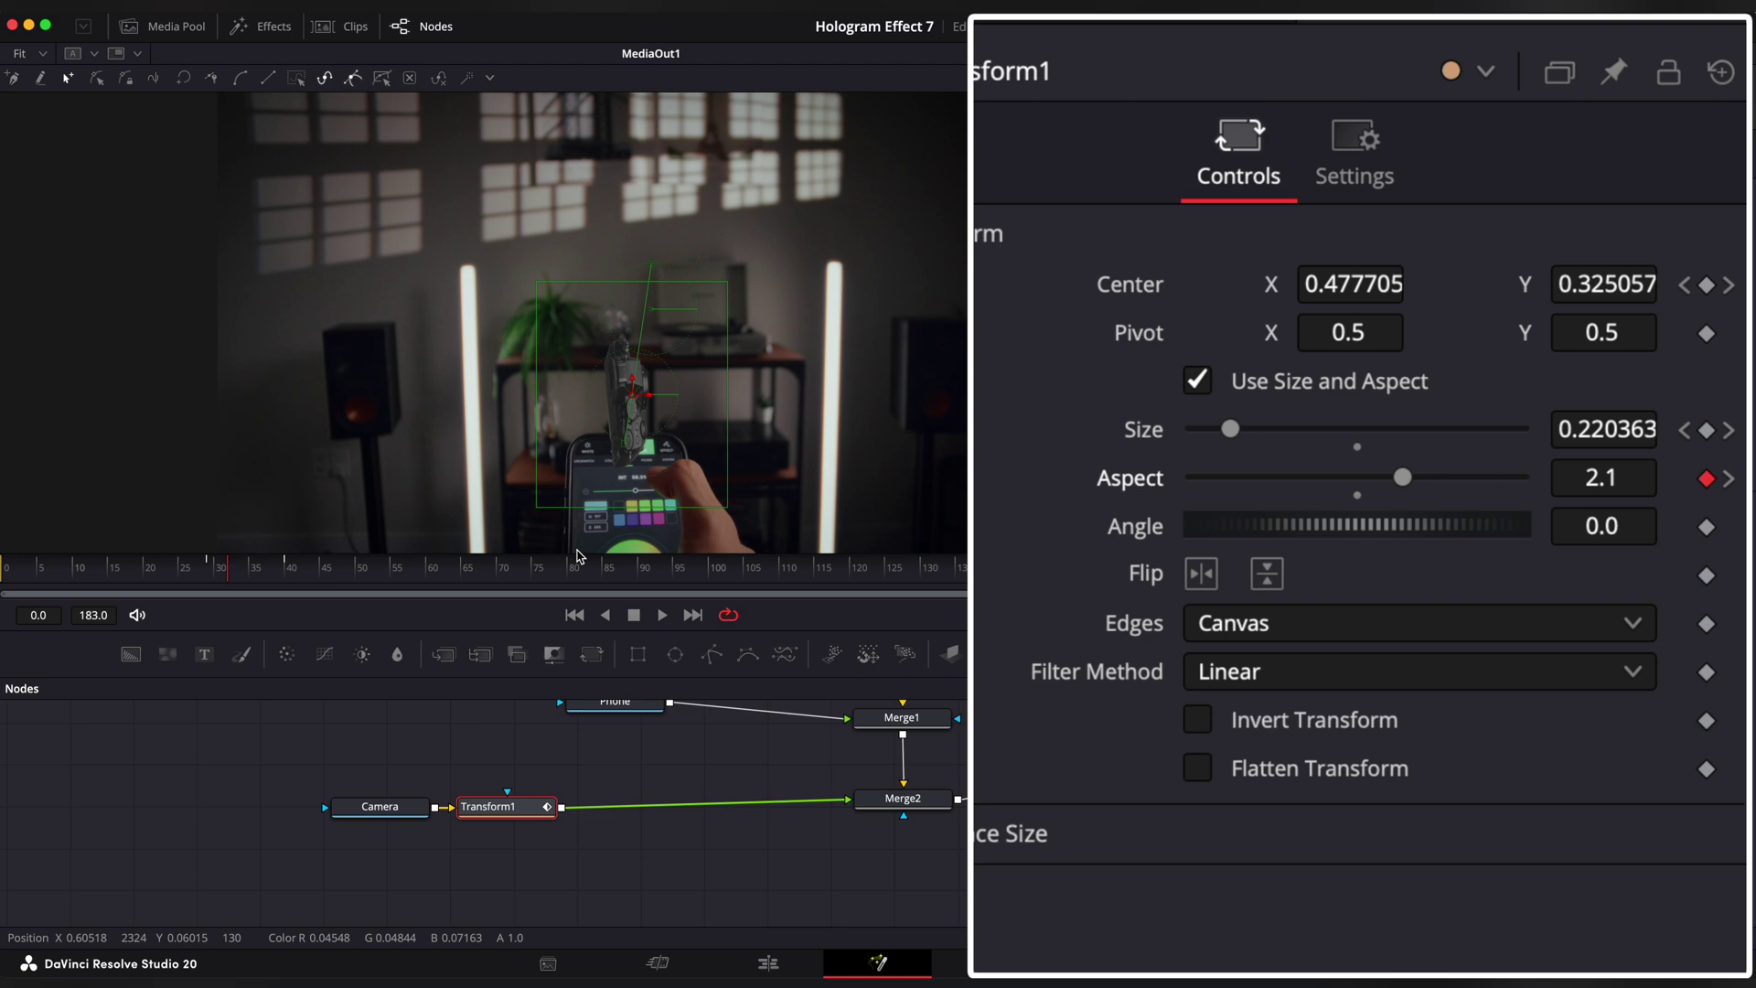
pyautogui.moveTo(228, 570)
pyautogui.mouseDown()
pyautogui.moveTo(266, 568)
pyautogui.moveTo(238, 574)
pyautogui.mouseUp()
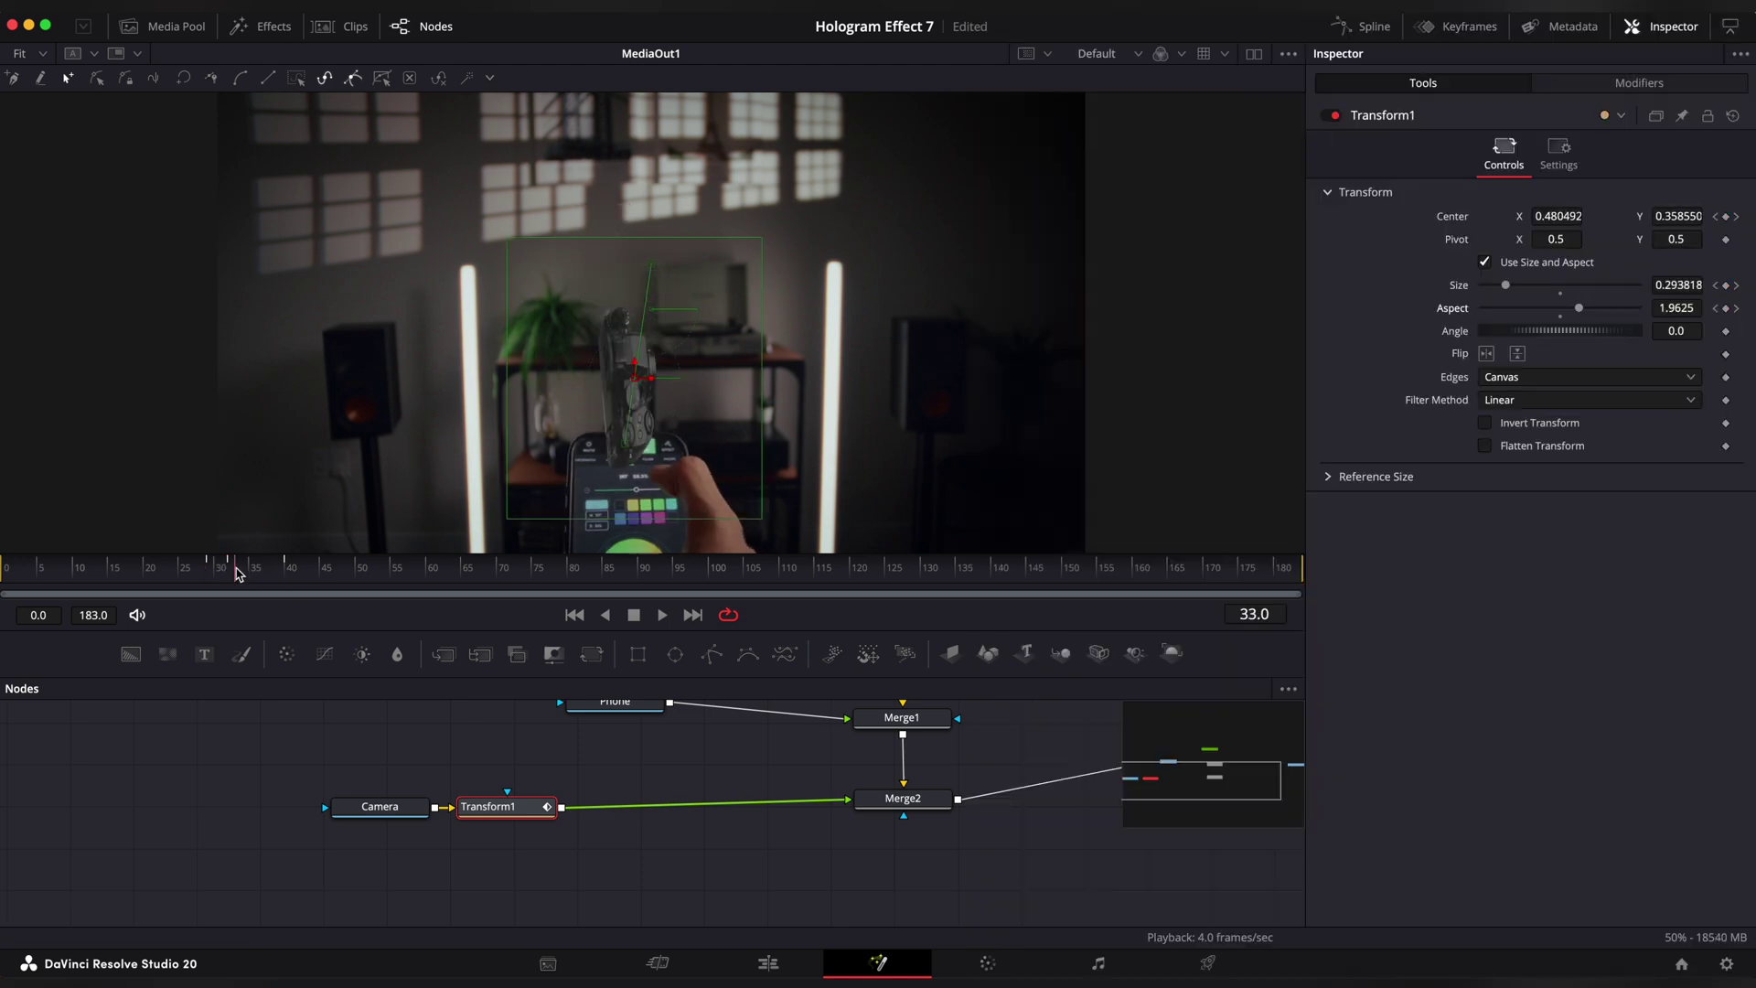
pyautogui.click(1726, 308)
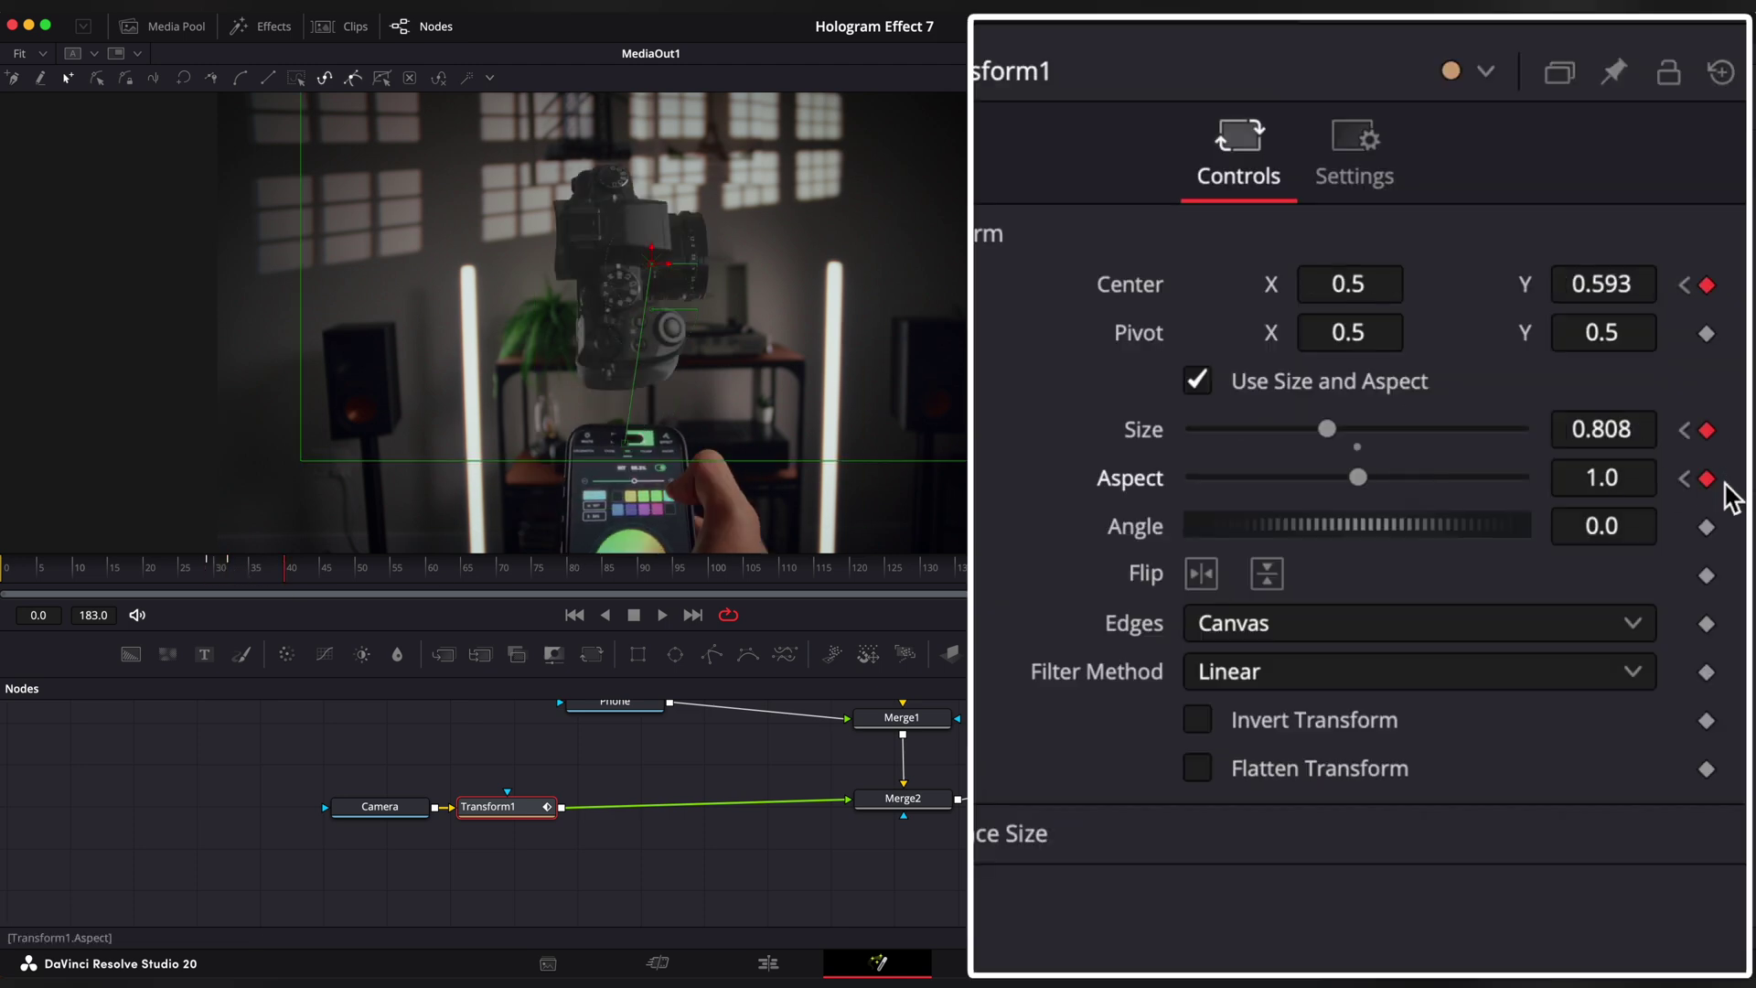
# Set the Transform's Aspect to 2.0 at frame 29 and play back the camera's pop-up animation.
pyautogui.moveTo(284, 569); pyautogui.dragTo(207, 574)
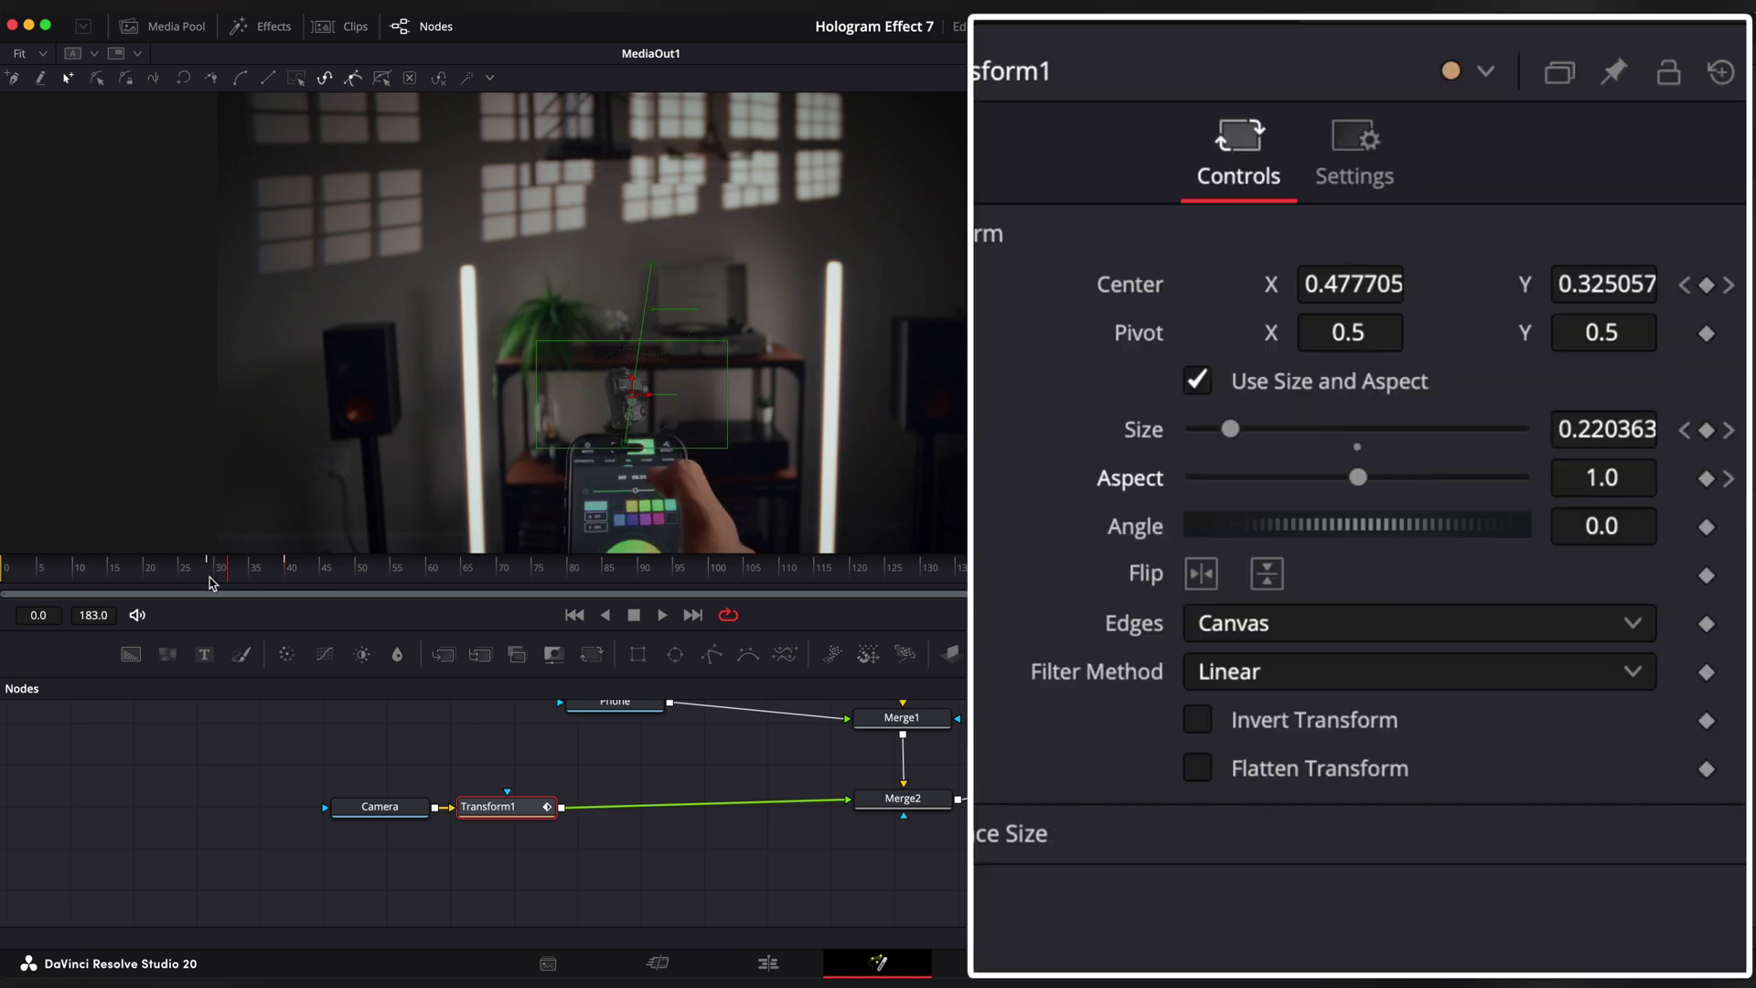
pyautogui.press('space')
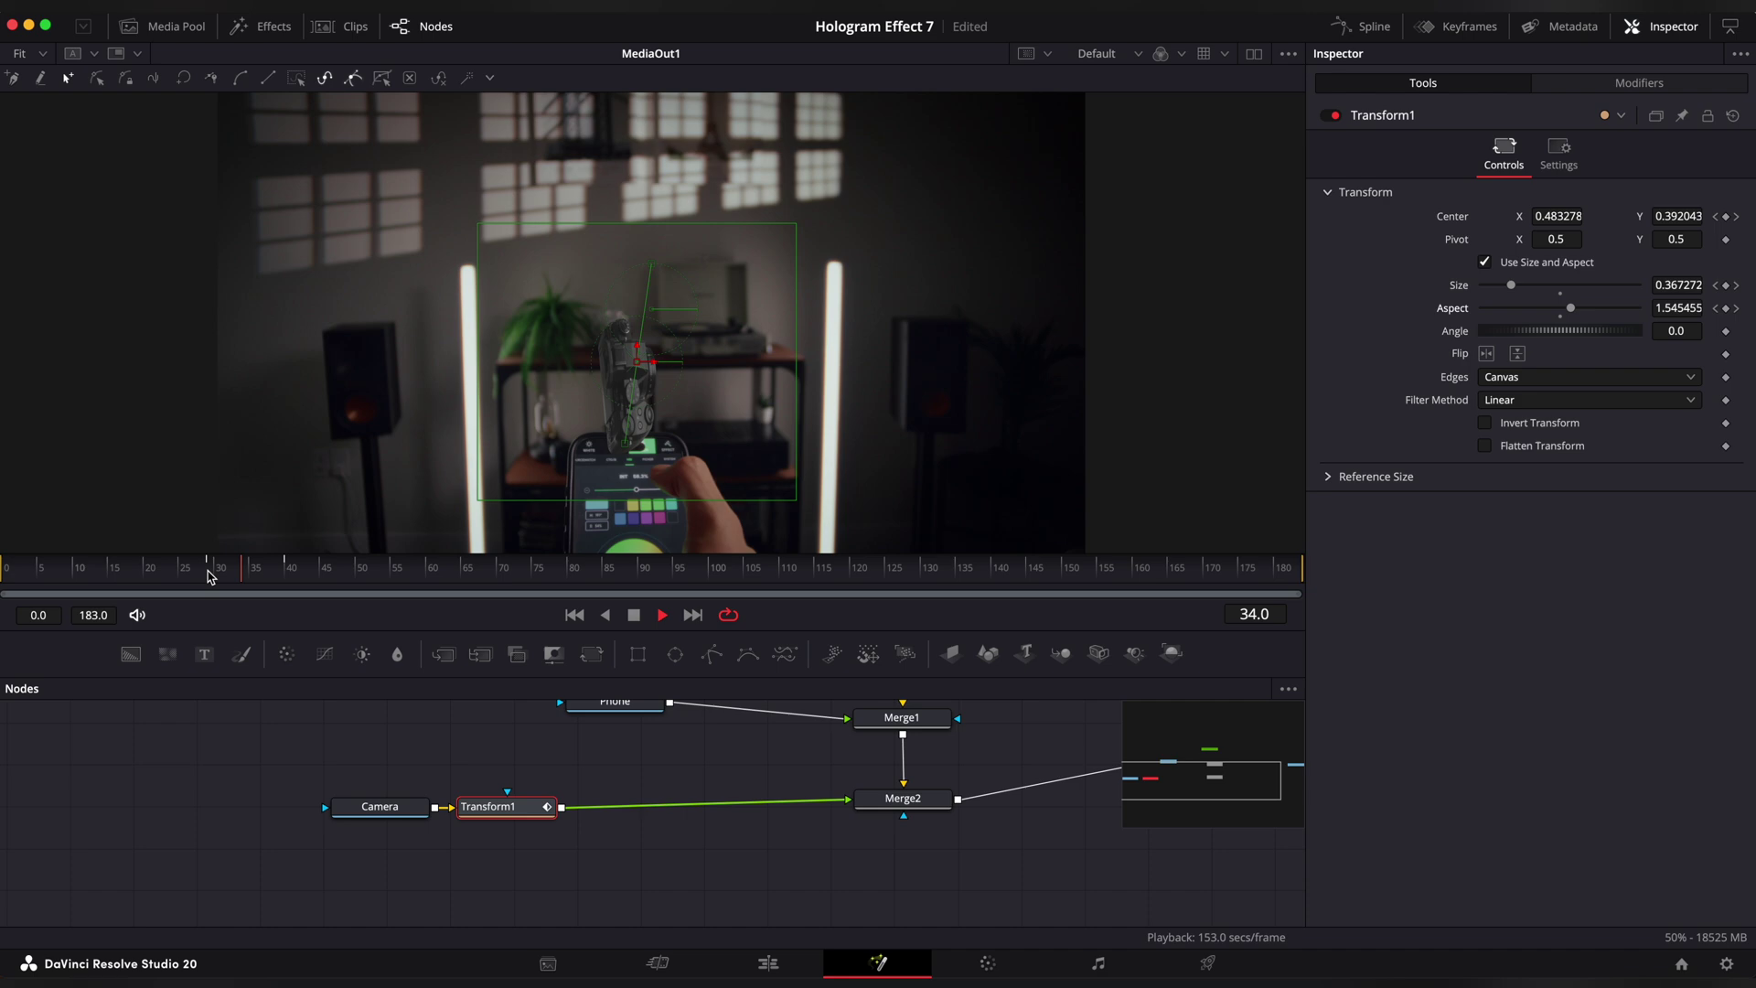
pyautogui.click(209, 572)
pyautogui.press('space')
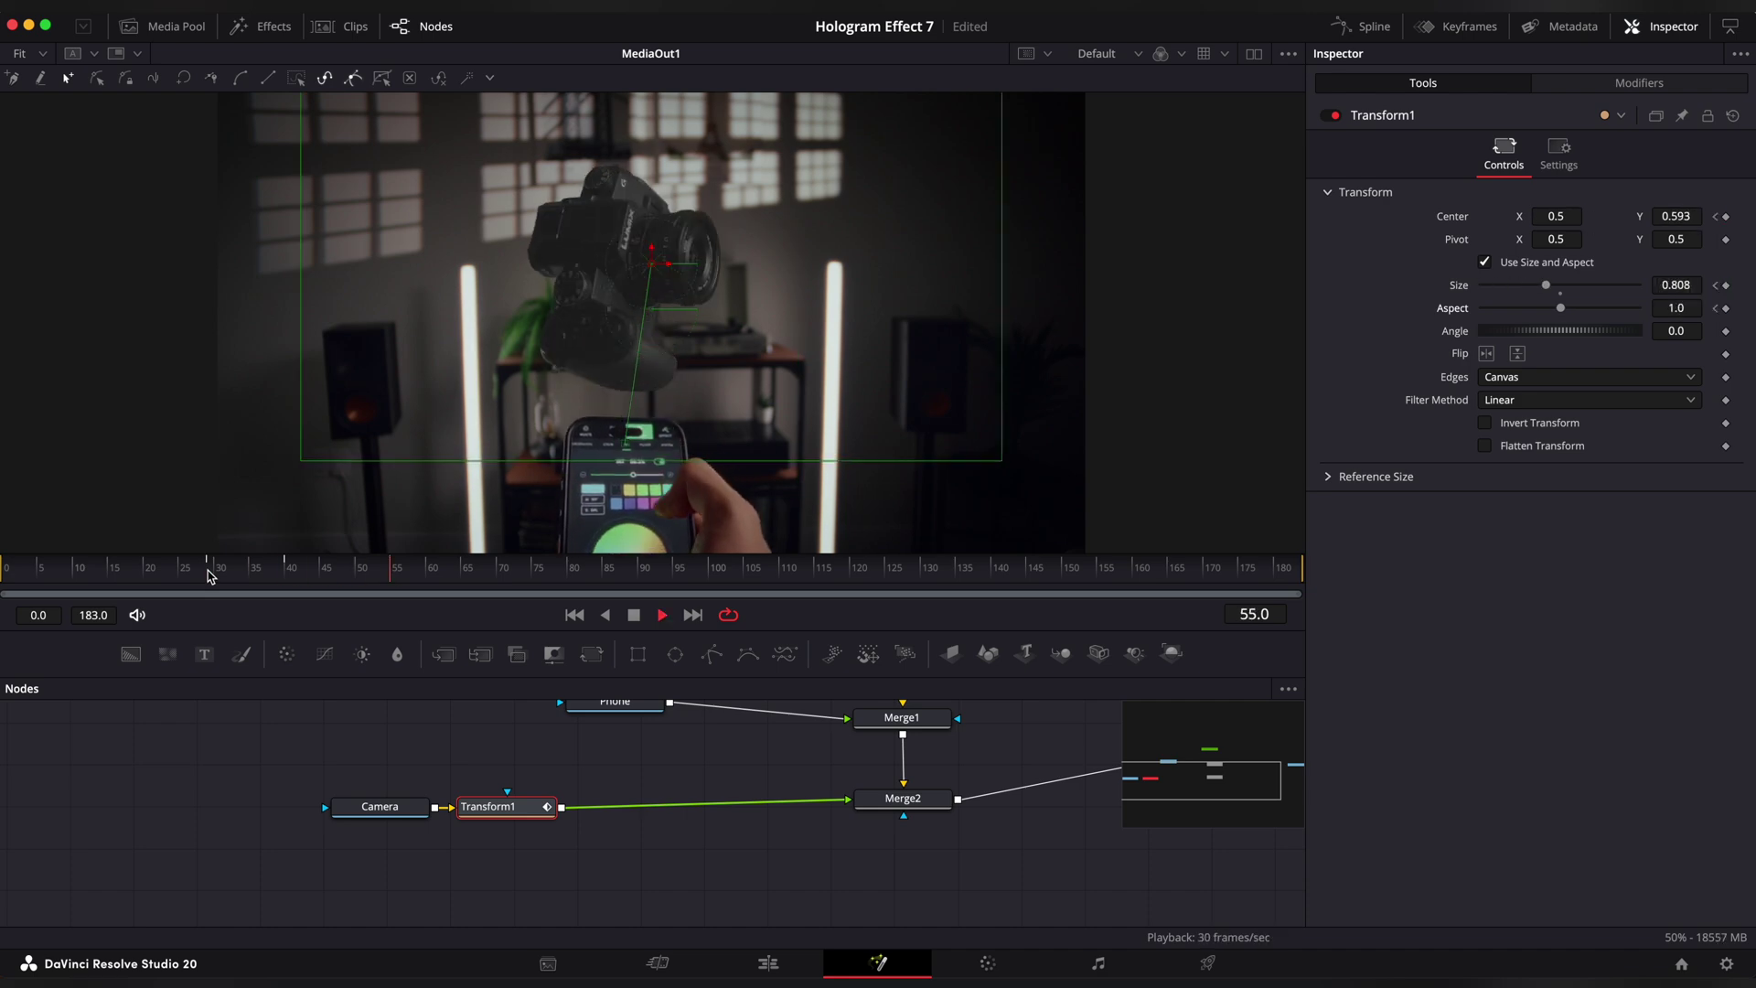
pyautogui.click(209, 569)
# Smooth the Transform's Displacement, Size and Aspect keyframe curves in the Spline editor.
pyautogui.click(1394, 51)
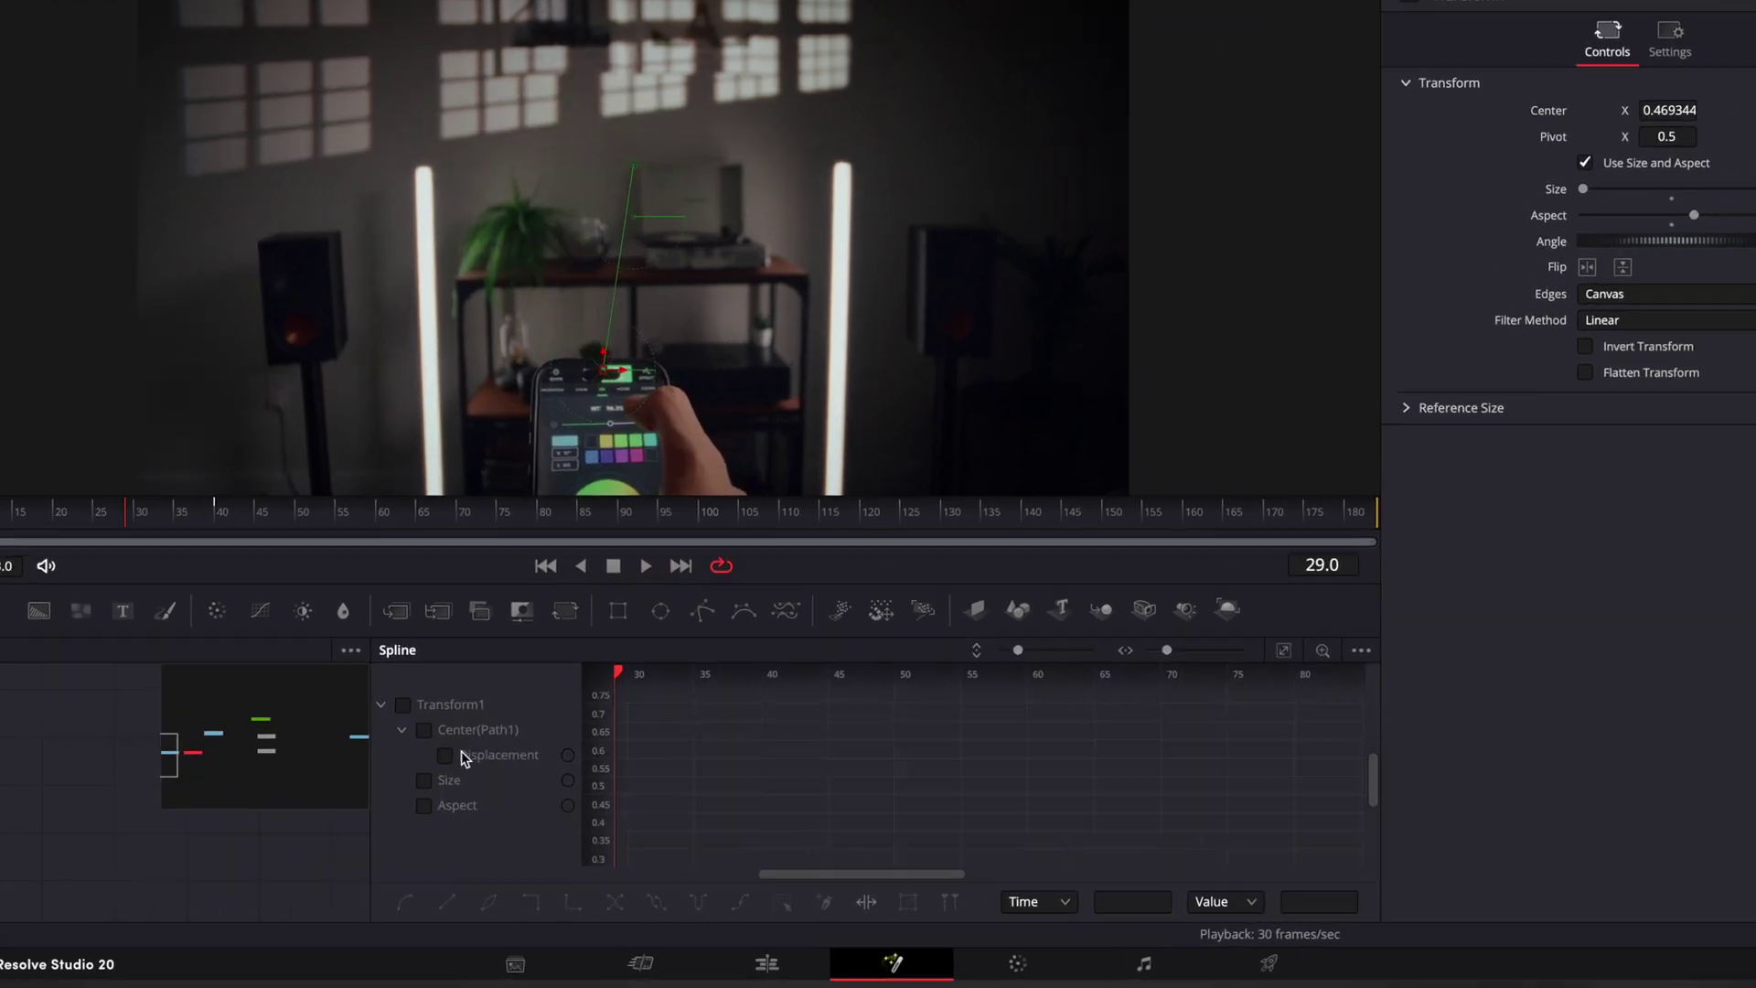
pyautogui.click(430, 737)
pyautogui.click(449, 736)
pyautogui.click(433, 738)
pyautogui.click(1540, 494)
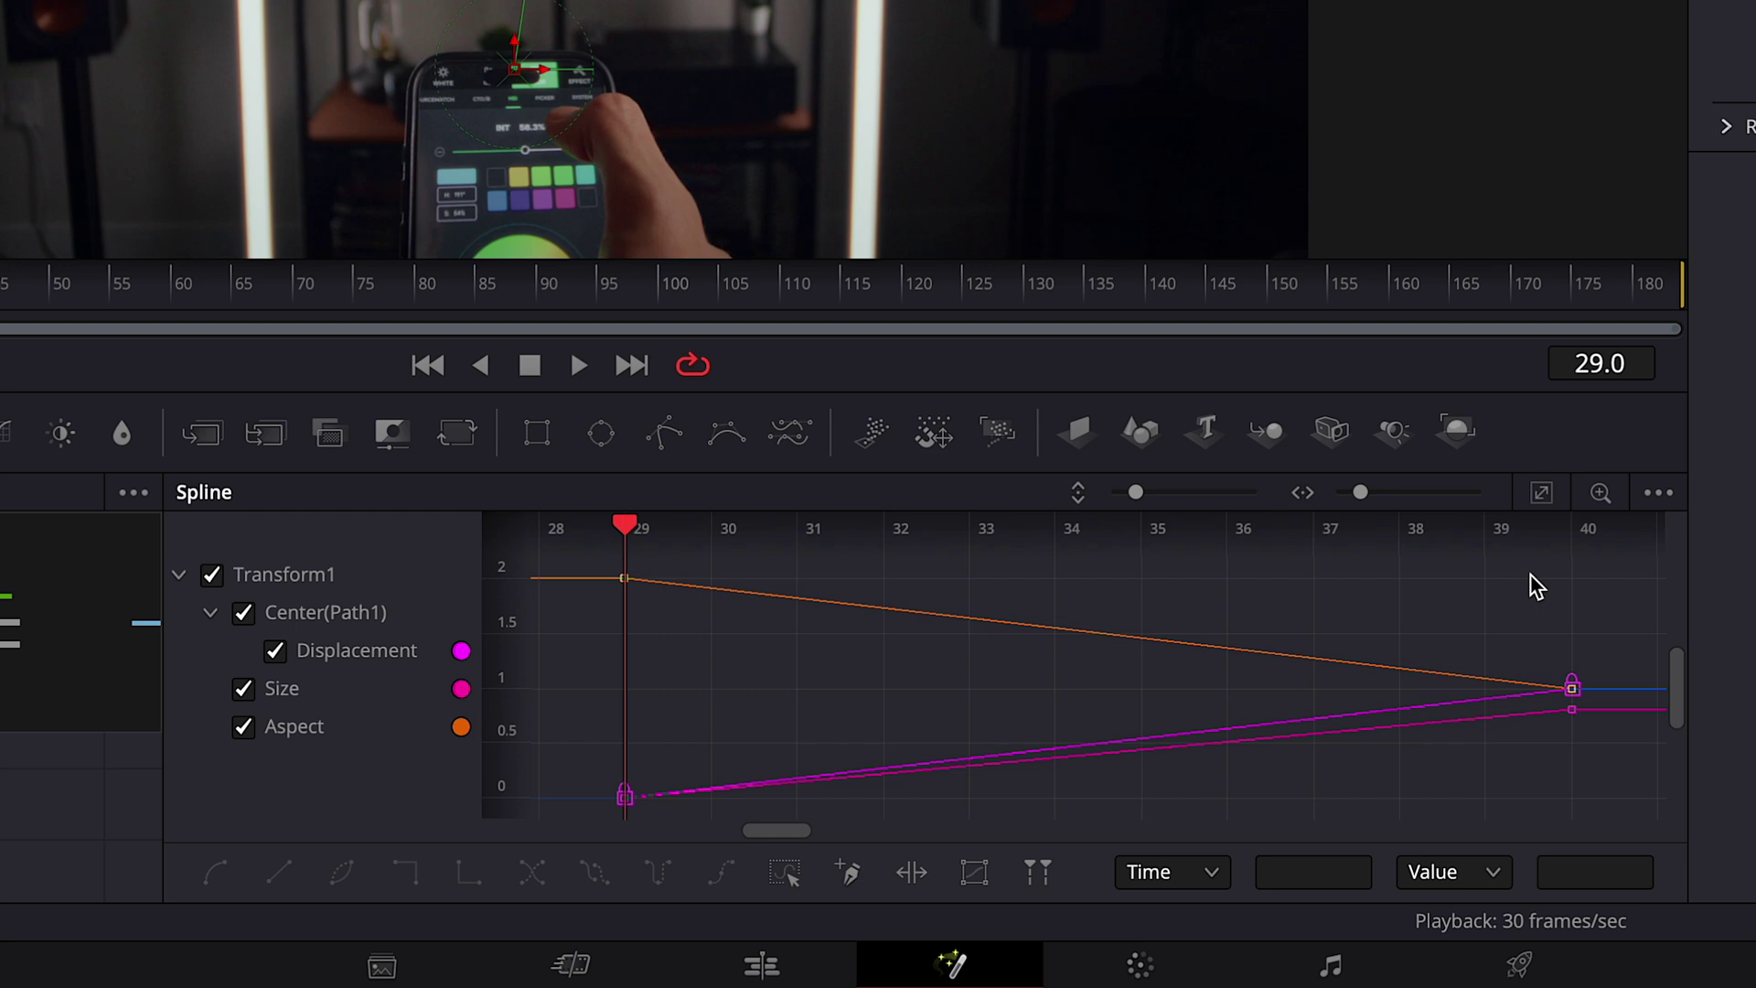
pyautogui.moveTo(1610, 562); pyautogui.dragTo(622, 782)
pyautogui.hotkey('shift', 's')
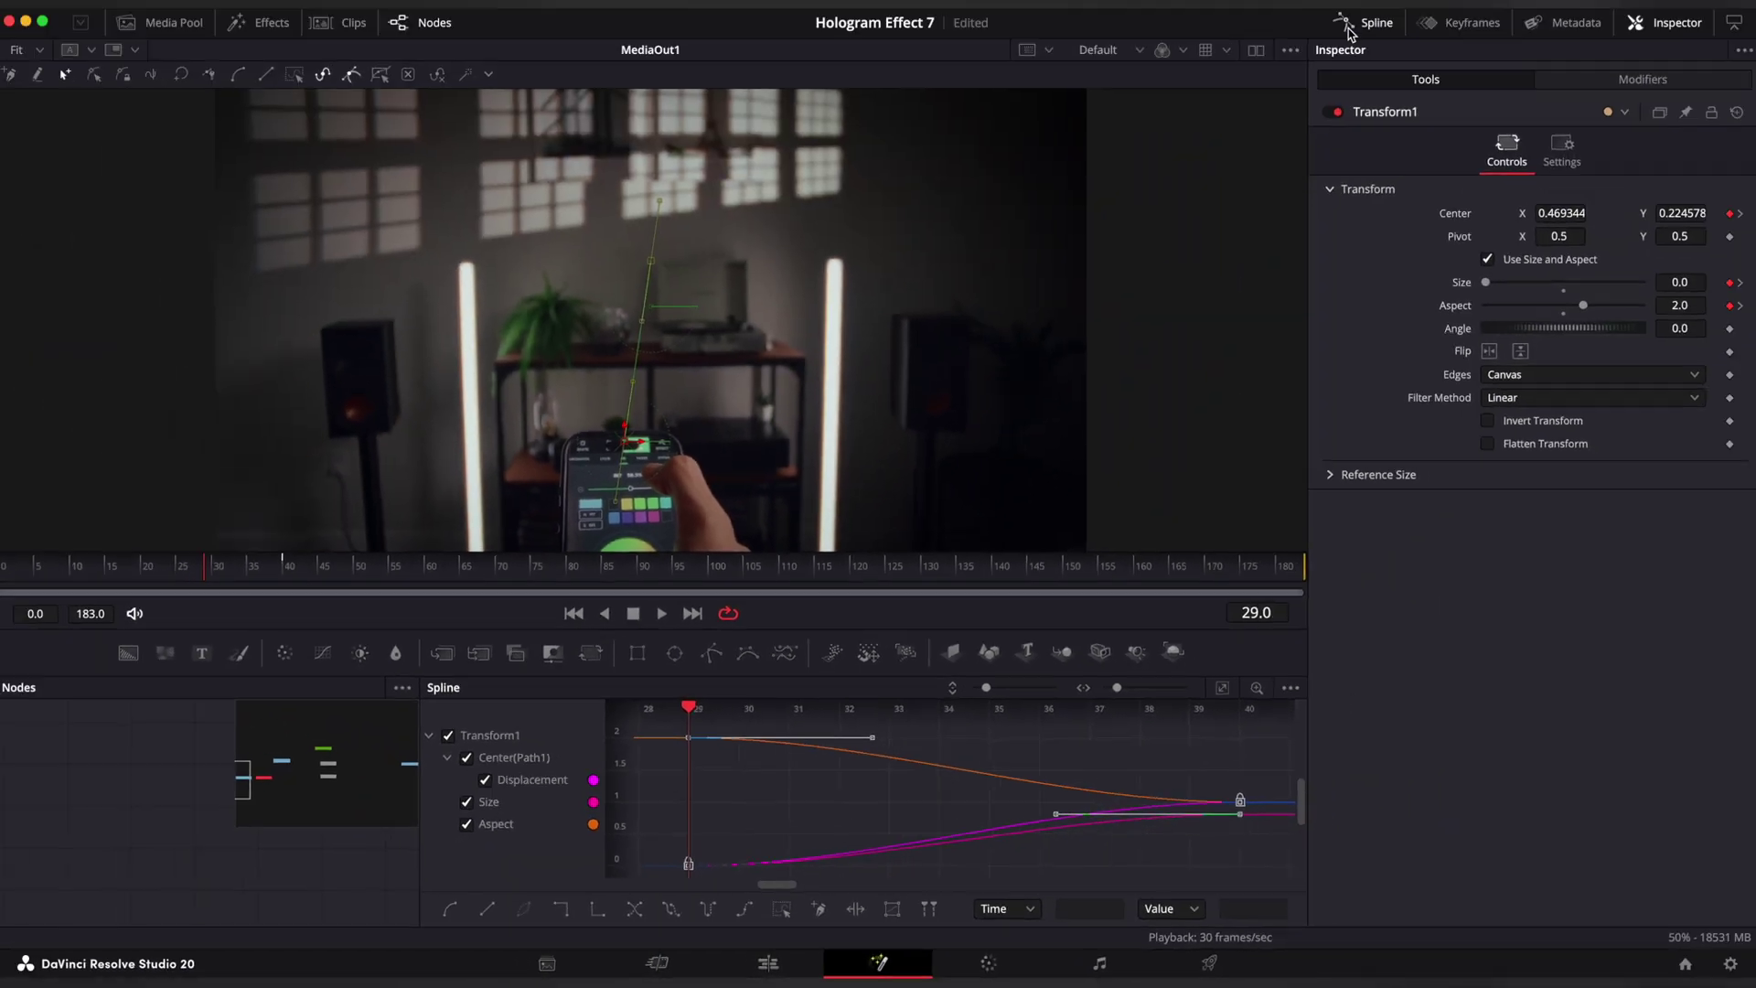
pyautogui.click(1348, 28)
# Keyframe the Transform at frame 157, and at frame 168 set Center Y to about 0.277, Size to 0.0 and Aspect to 2.05.
pyautogui.moveTo(208, 574); pyautogui.dragTo(1121, 580)
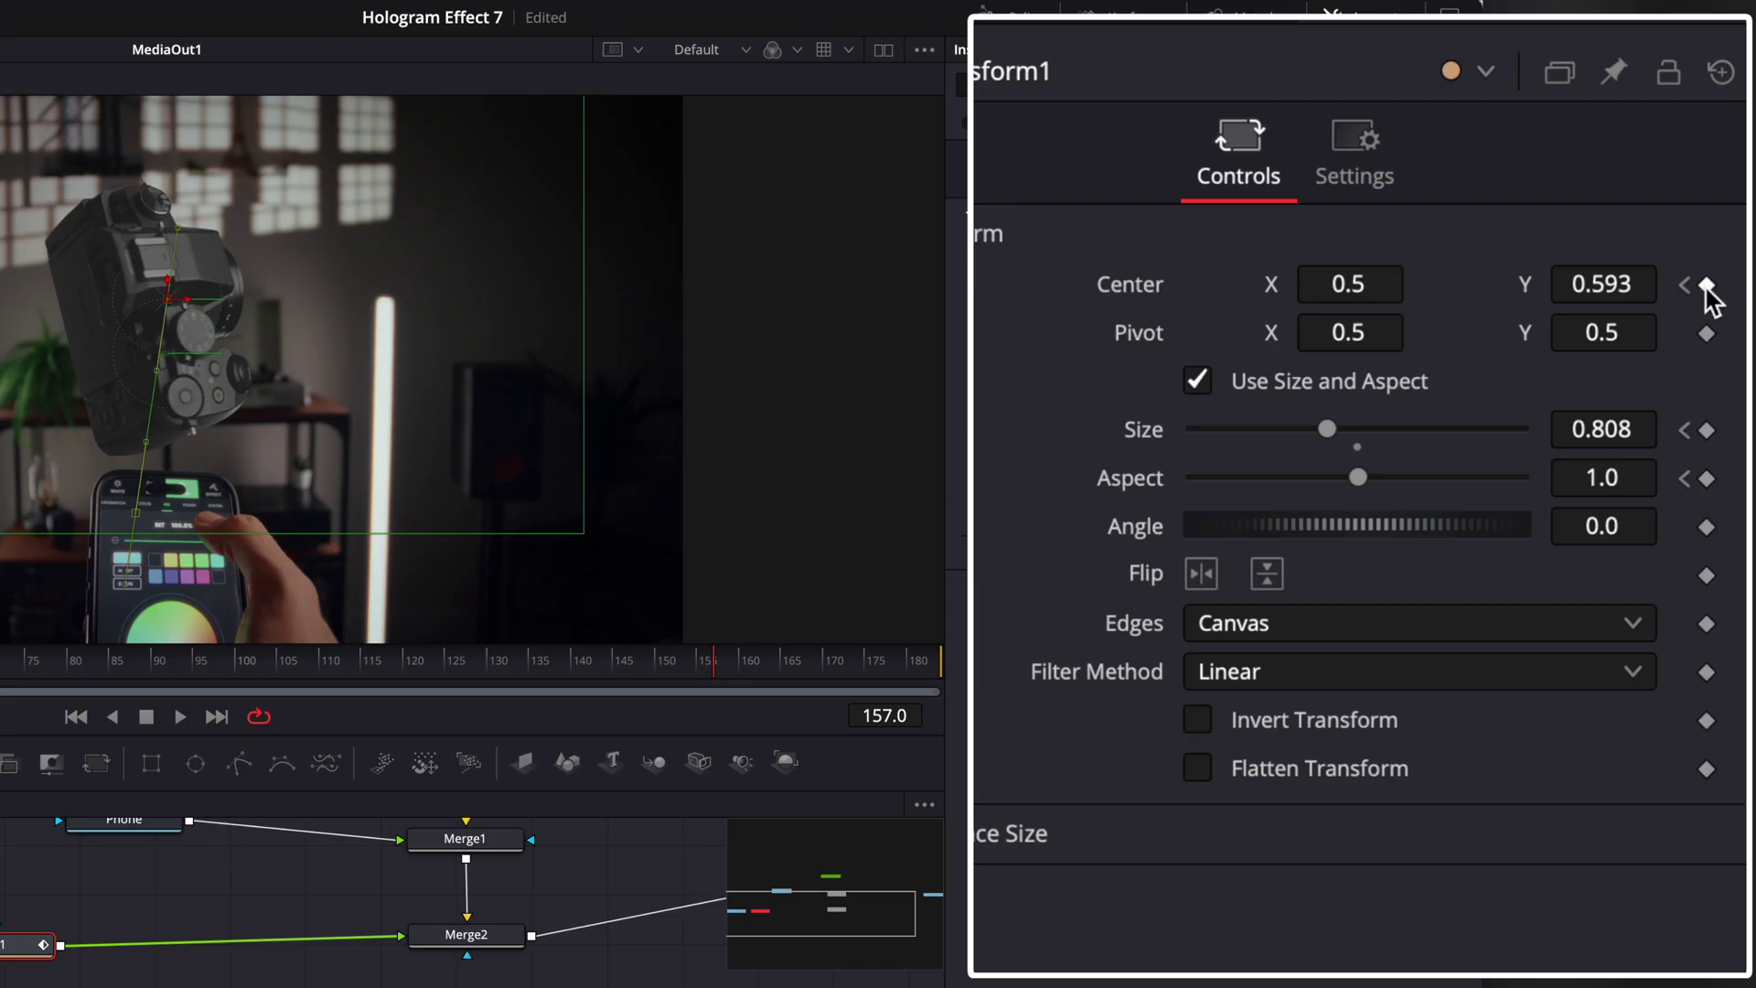
pyautogui.moveTo(722, 674); pyautogui.dragTo(805, 672)
pyautogui.moveTo(1327, 430); pyautogui.dragTo(1215, 437)
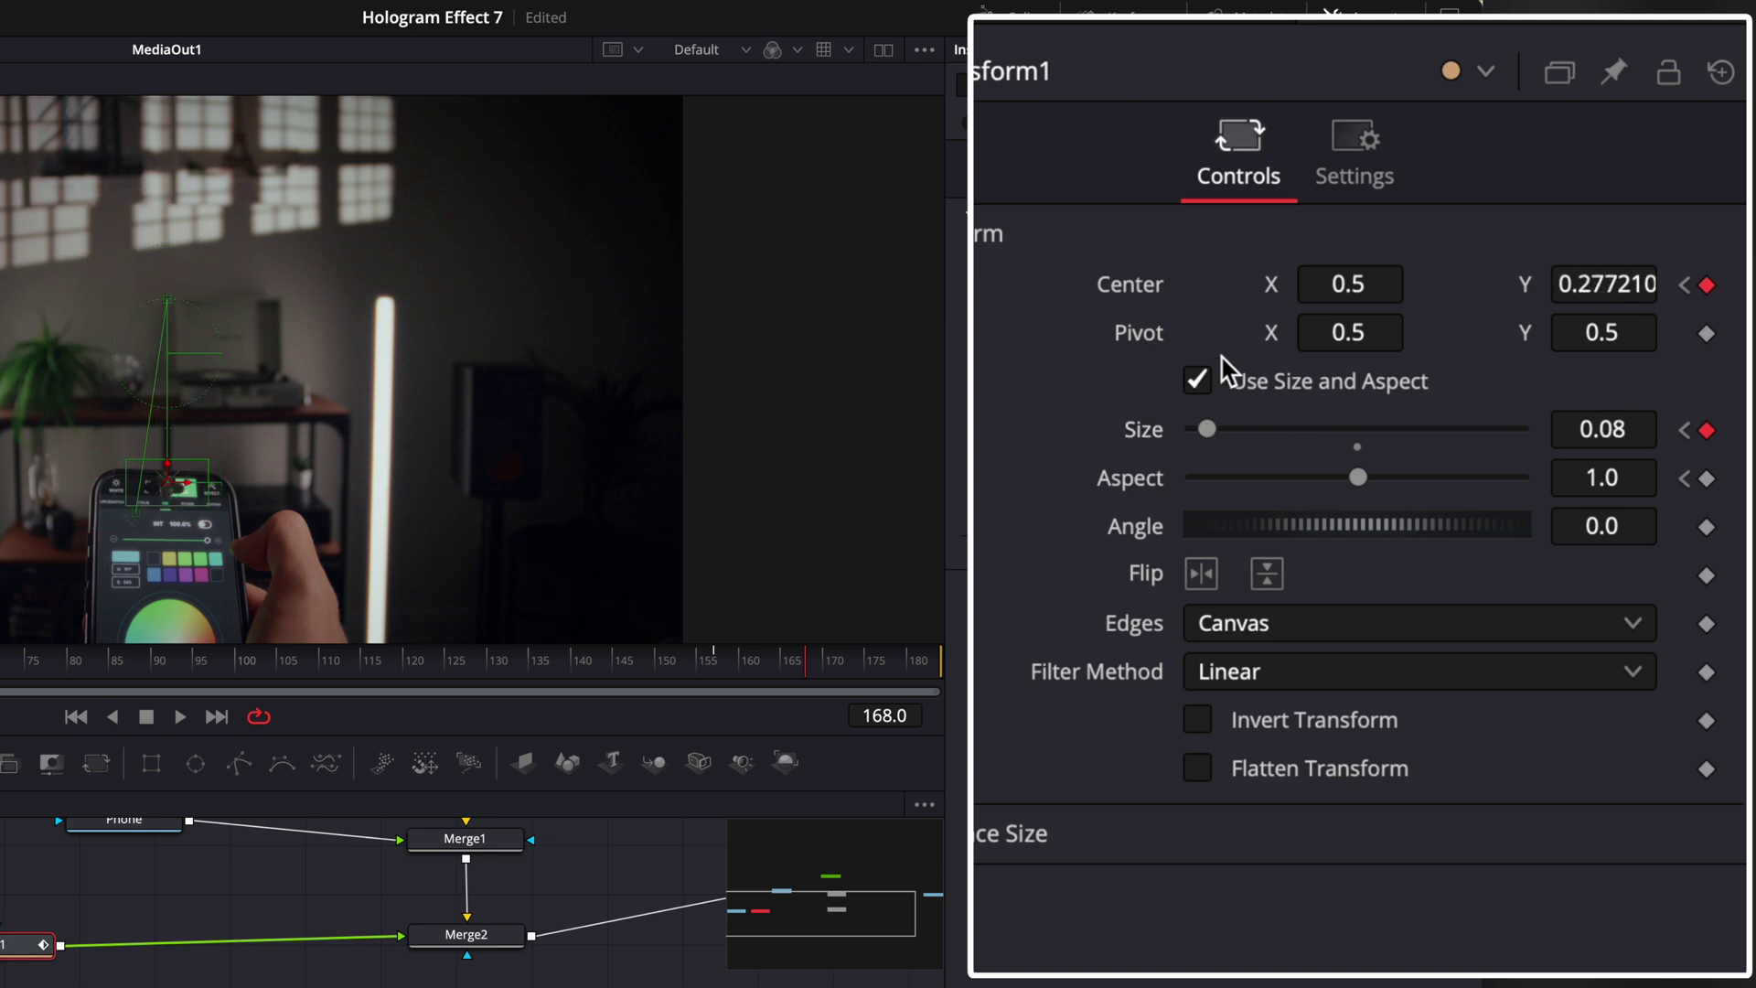
pyautogui.moveTo(1399, 482); pyautogui.dragTo(1404, 483)
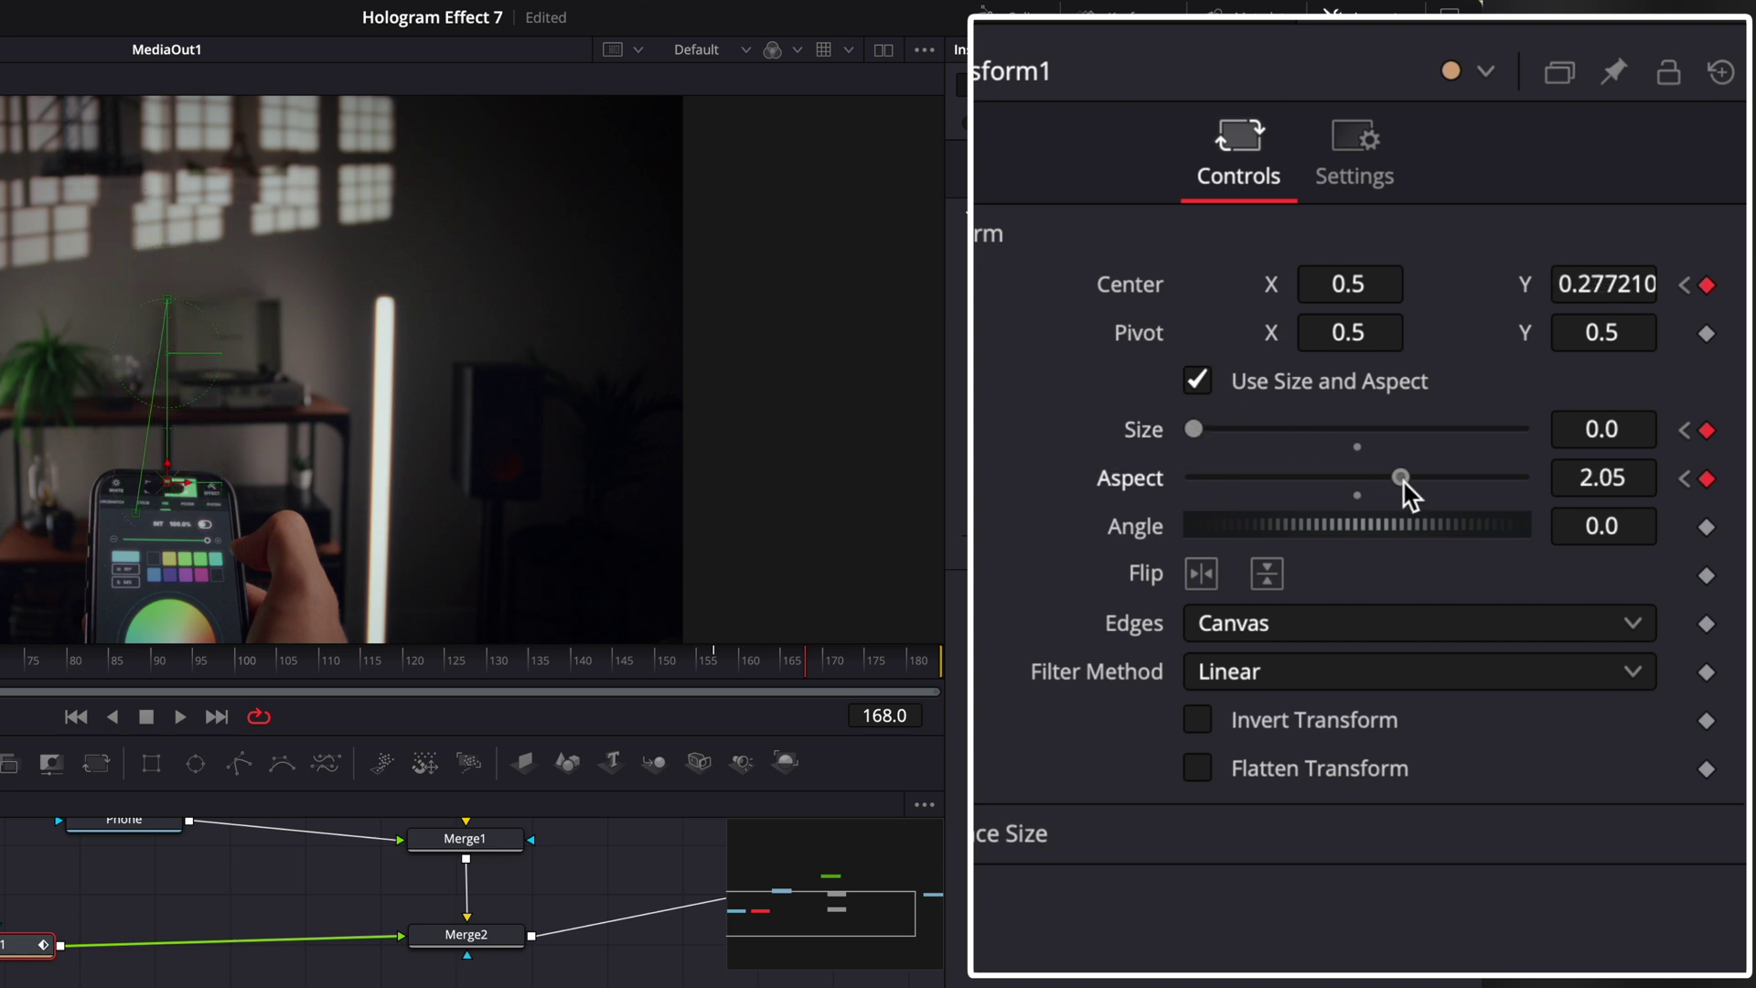
# Smooth the spline curves of the Transform's closing keyframes at frames 157 and 168.
pyautogui.click(1357, 26)
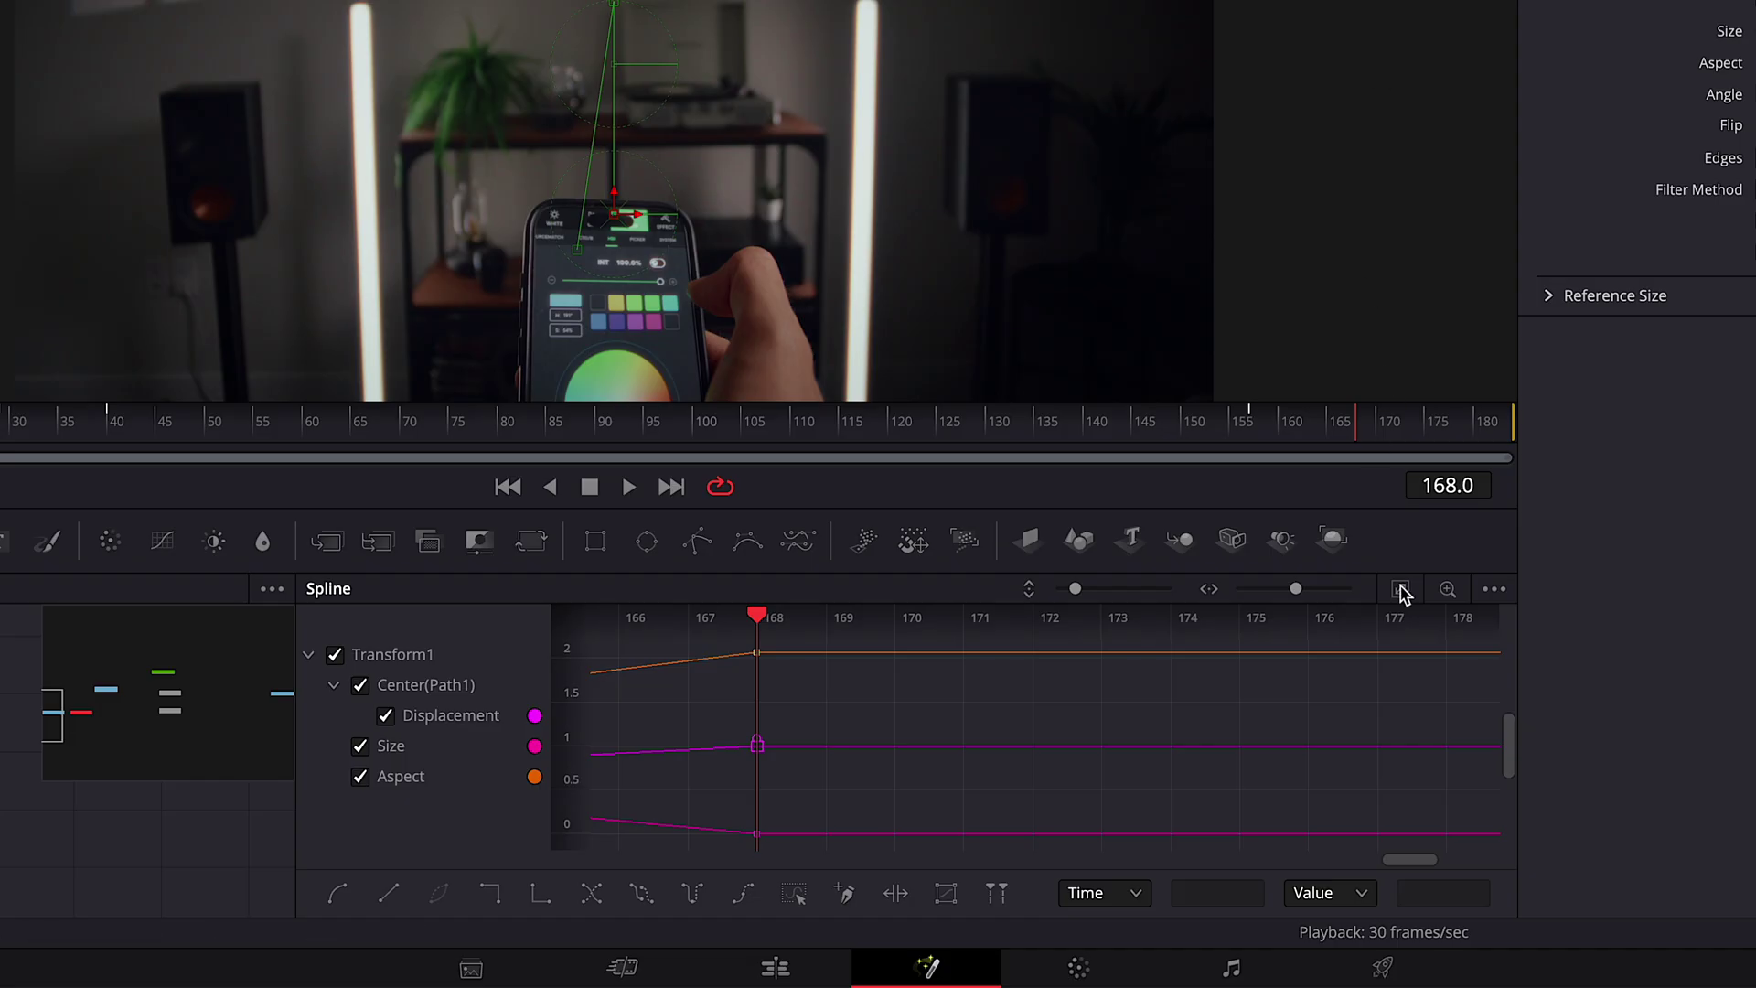
pyautogui.click(1401, 590)
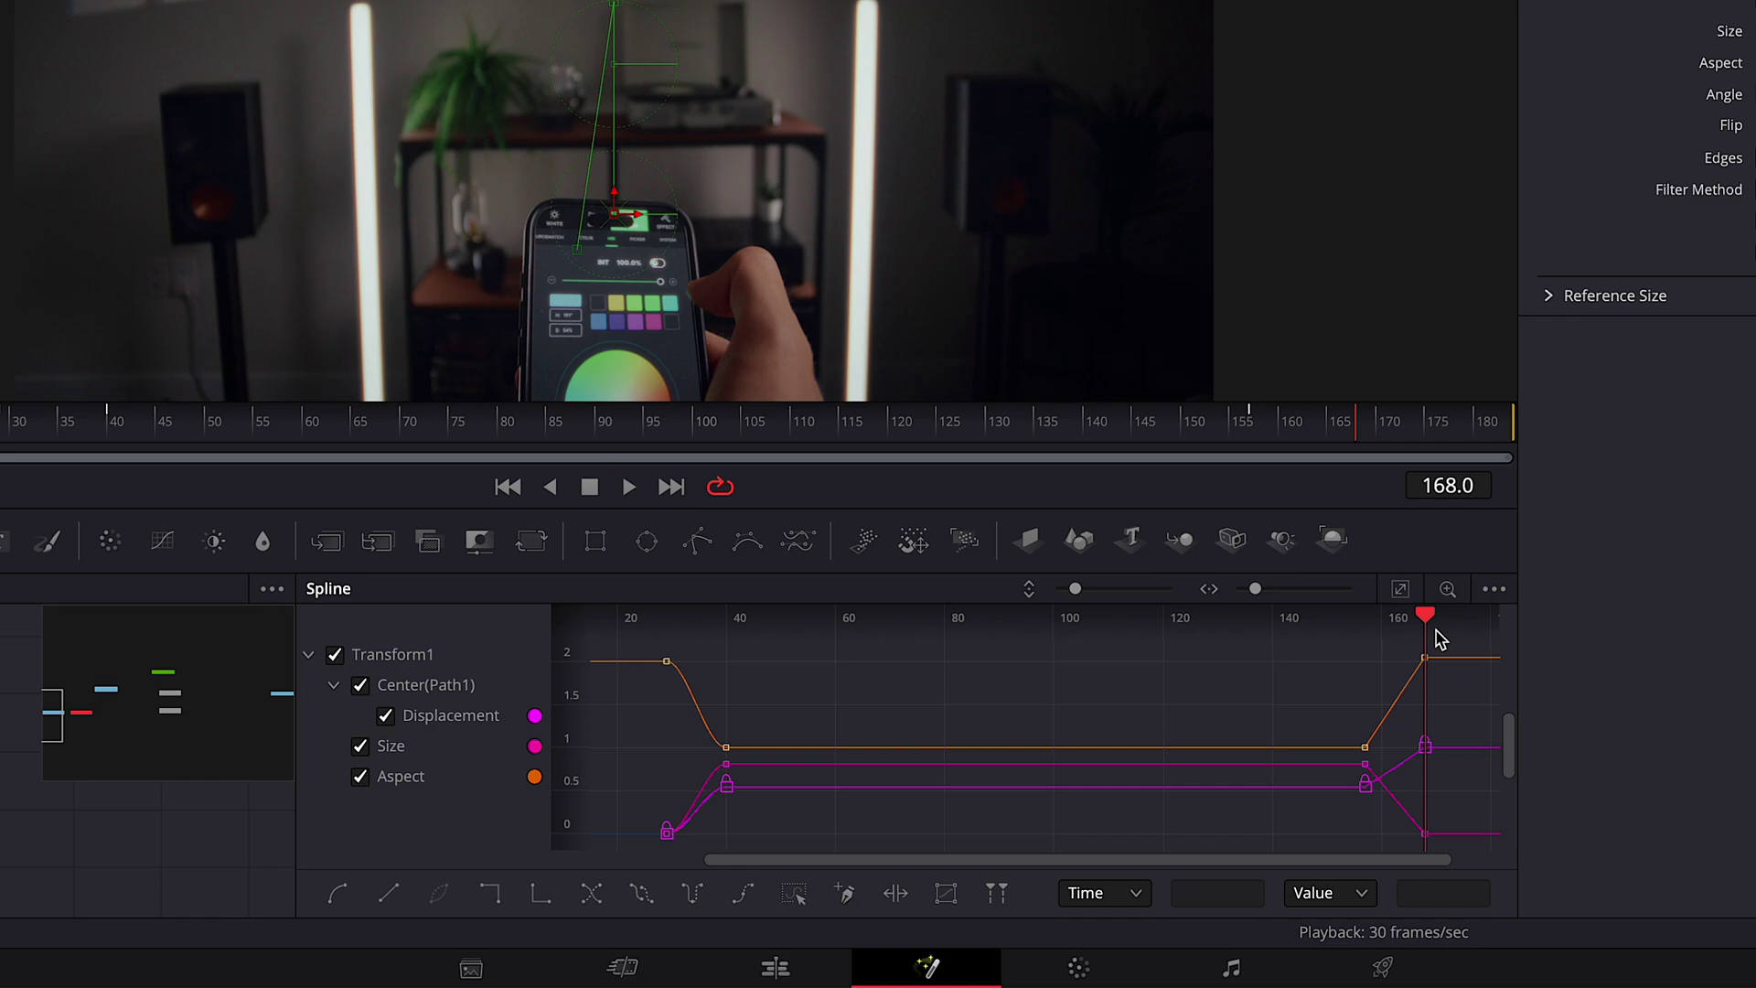
pyautogui.moveTo(1461, 640); pyautogui.dragTo(1342, 864)
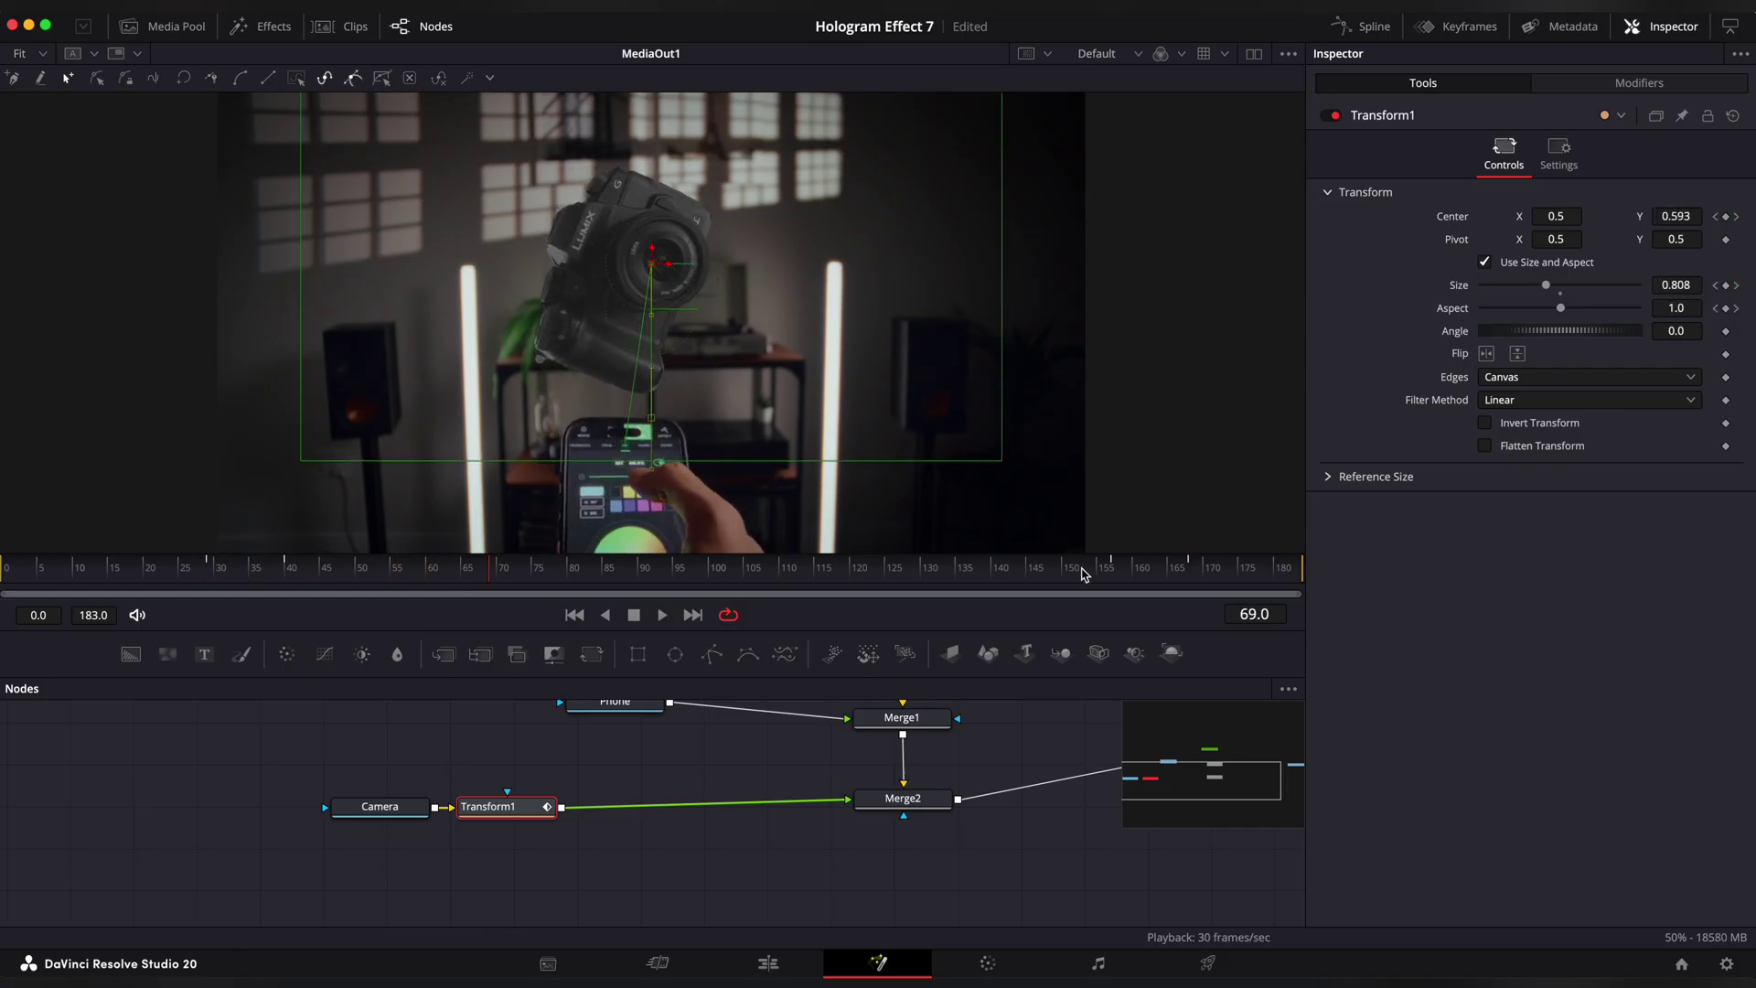
# Add a Color Corrector after the Transform node, with Saturation at 1.54 and Gain at 2.52.
pyautogui.moveTo(1018, 574); pyautogui.dragTo(616, 575)
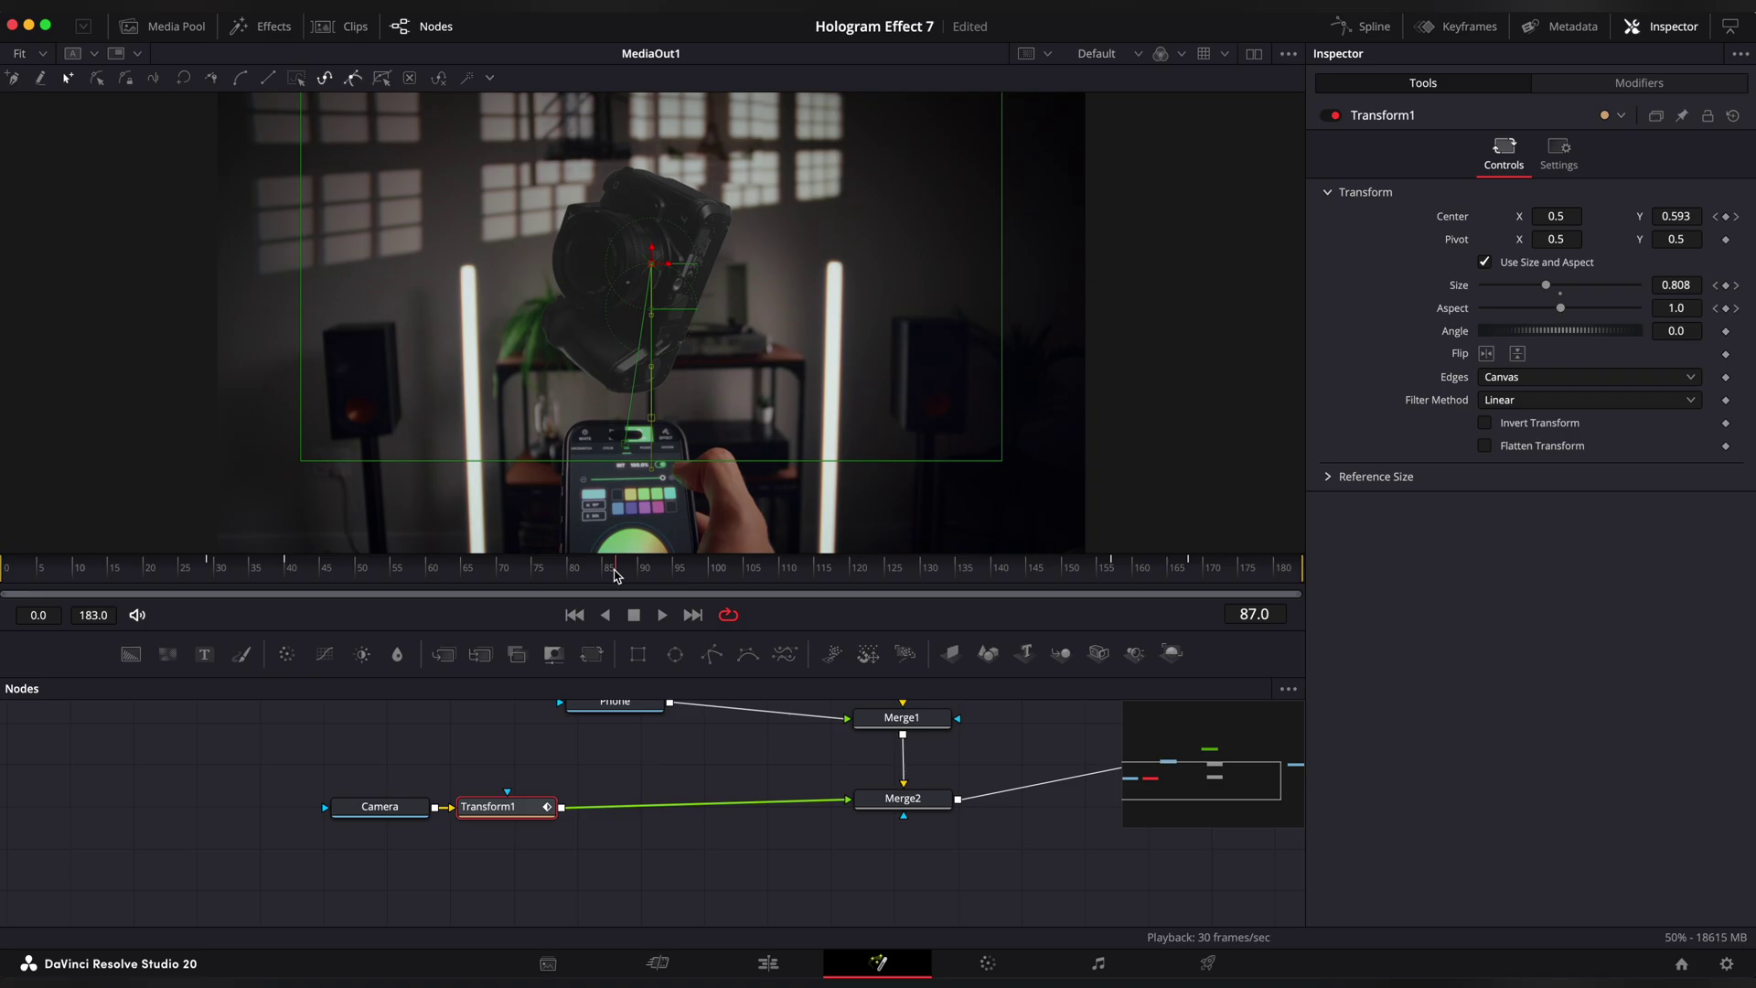
pyautogui.hotkey('shift', 'space')
pyautogui.write('color')
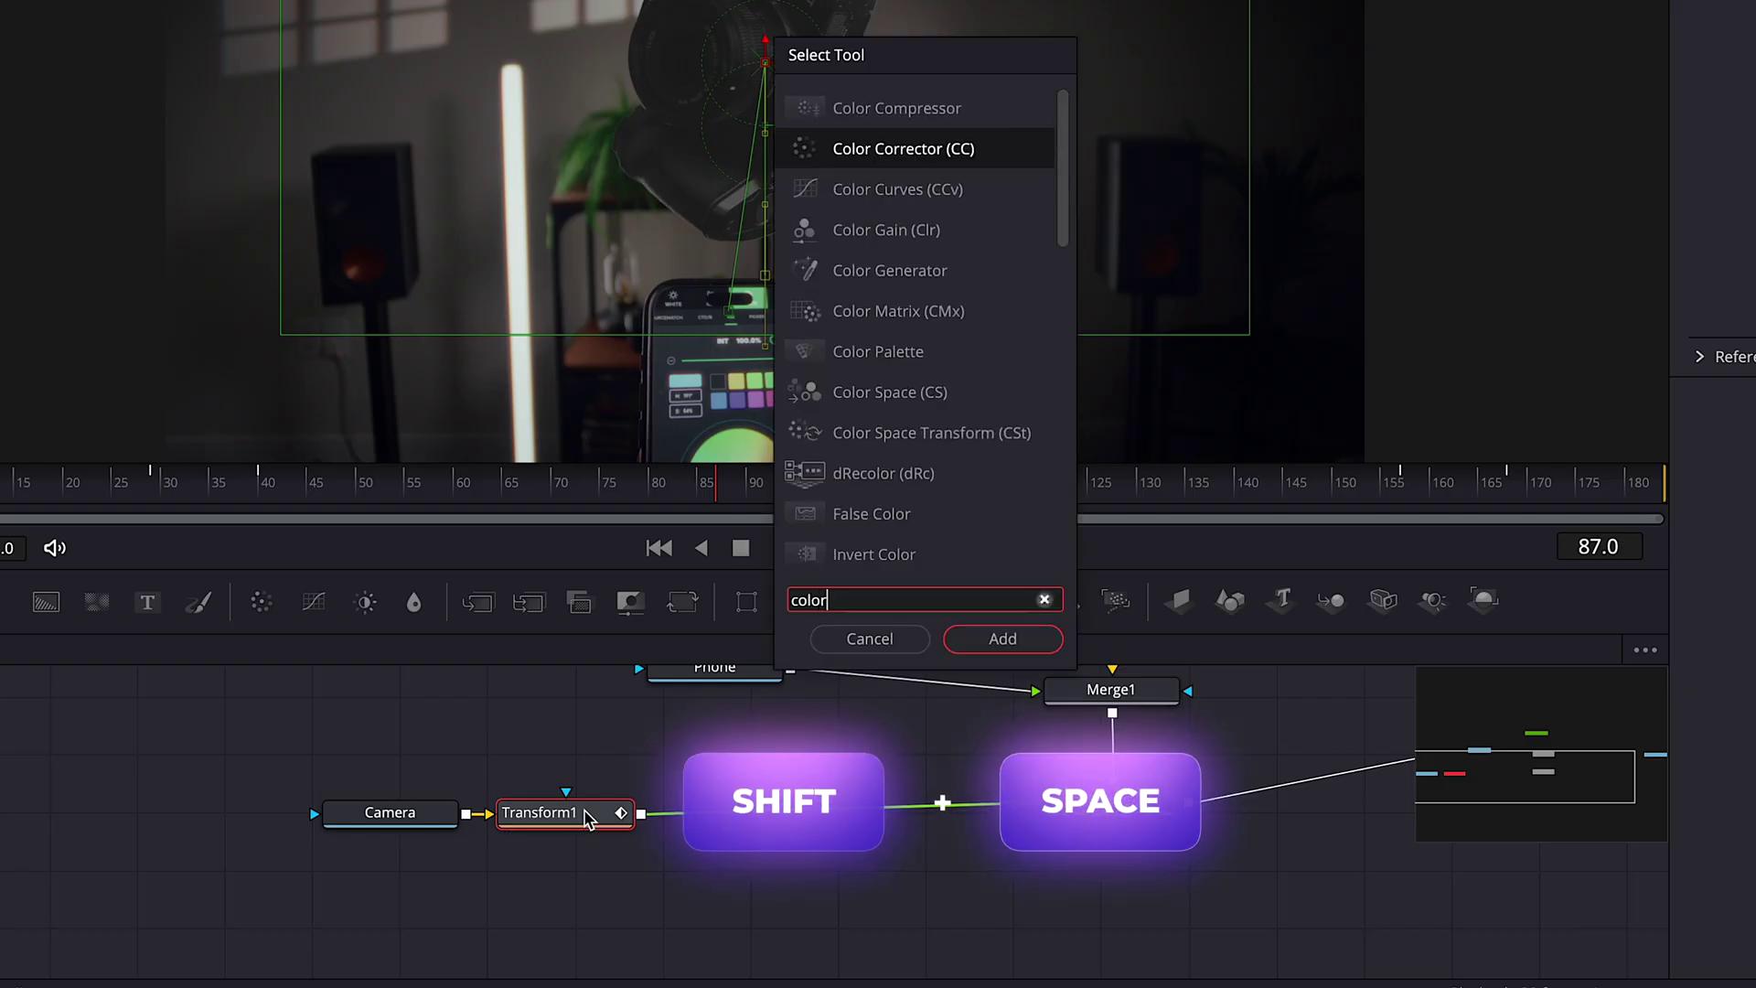
pyautogui.press('Return')
pyautogui.scroll(-2, 1281, 715)
pyautogui.moveTo(1363, 565); pyautogui.dragTo(1446, 568)
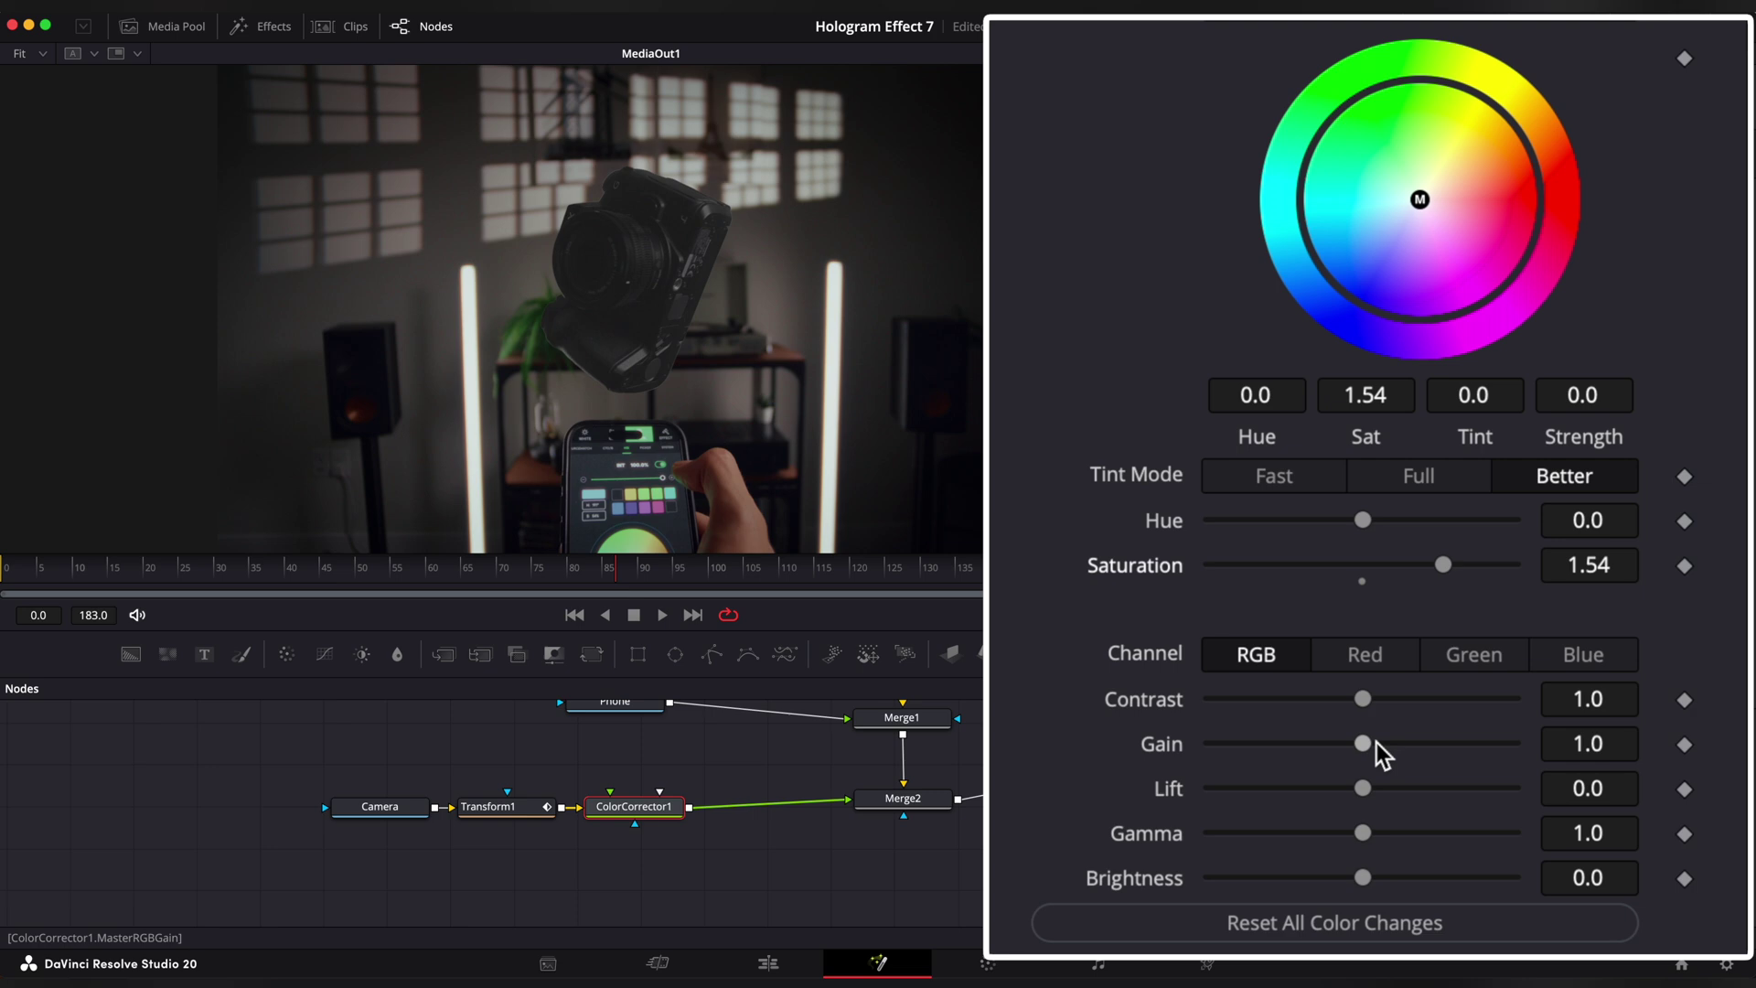
pyautogui.moveTo(1374, 743); pyautogui.dragTo(1429, 748)
# Tint the floating camera cyan-blue with the Master color wheel, at a strength of about 0.75.
pyautogui.moveTo(1384, 337); pyautogui.dragTo(1325, 365)
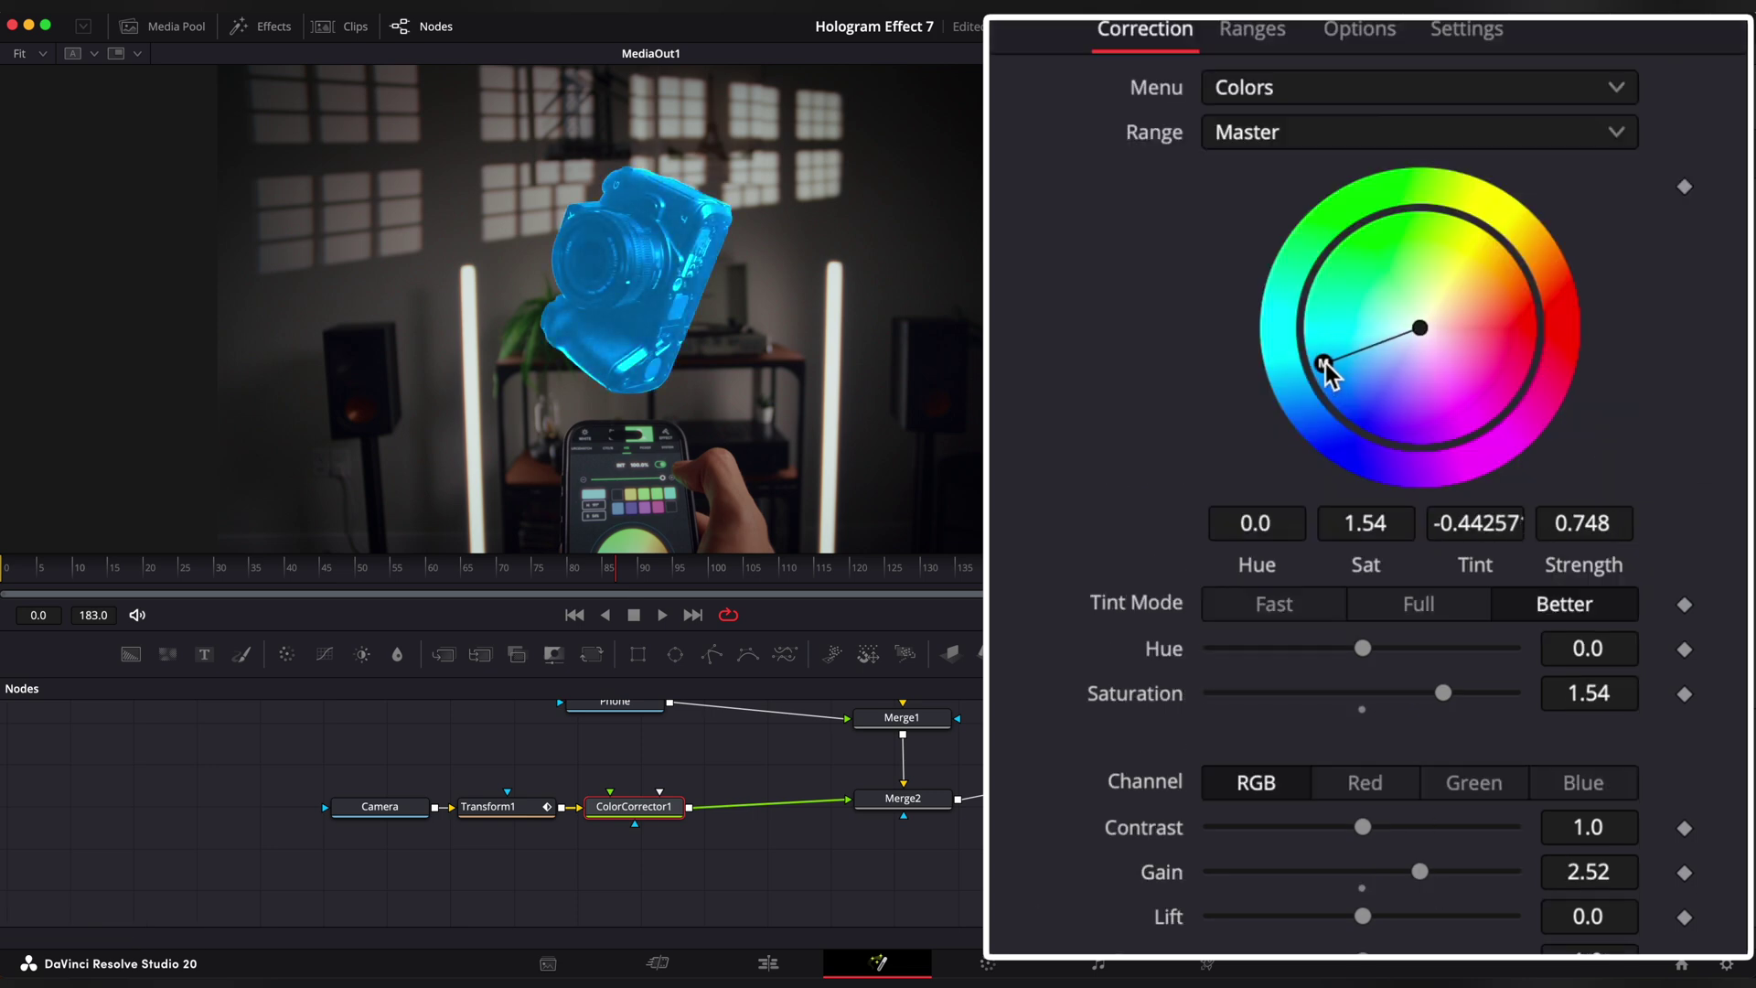
pyautogui.moveTo(1330, 369); pyautogui.dragTo(1325, 368)
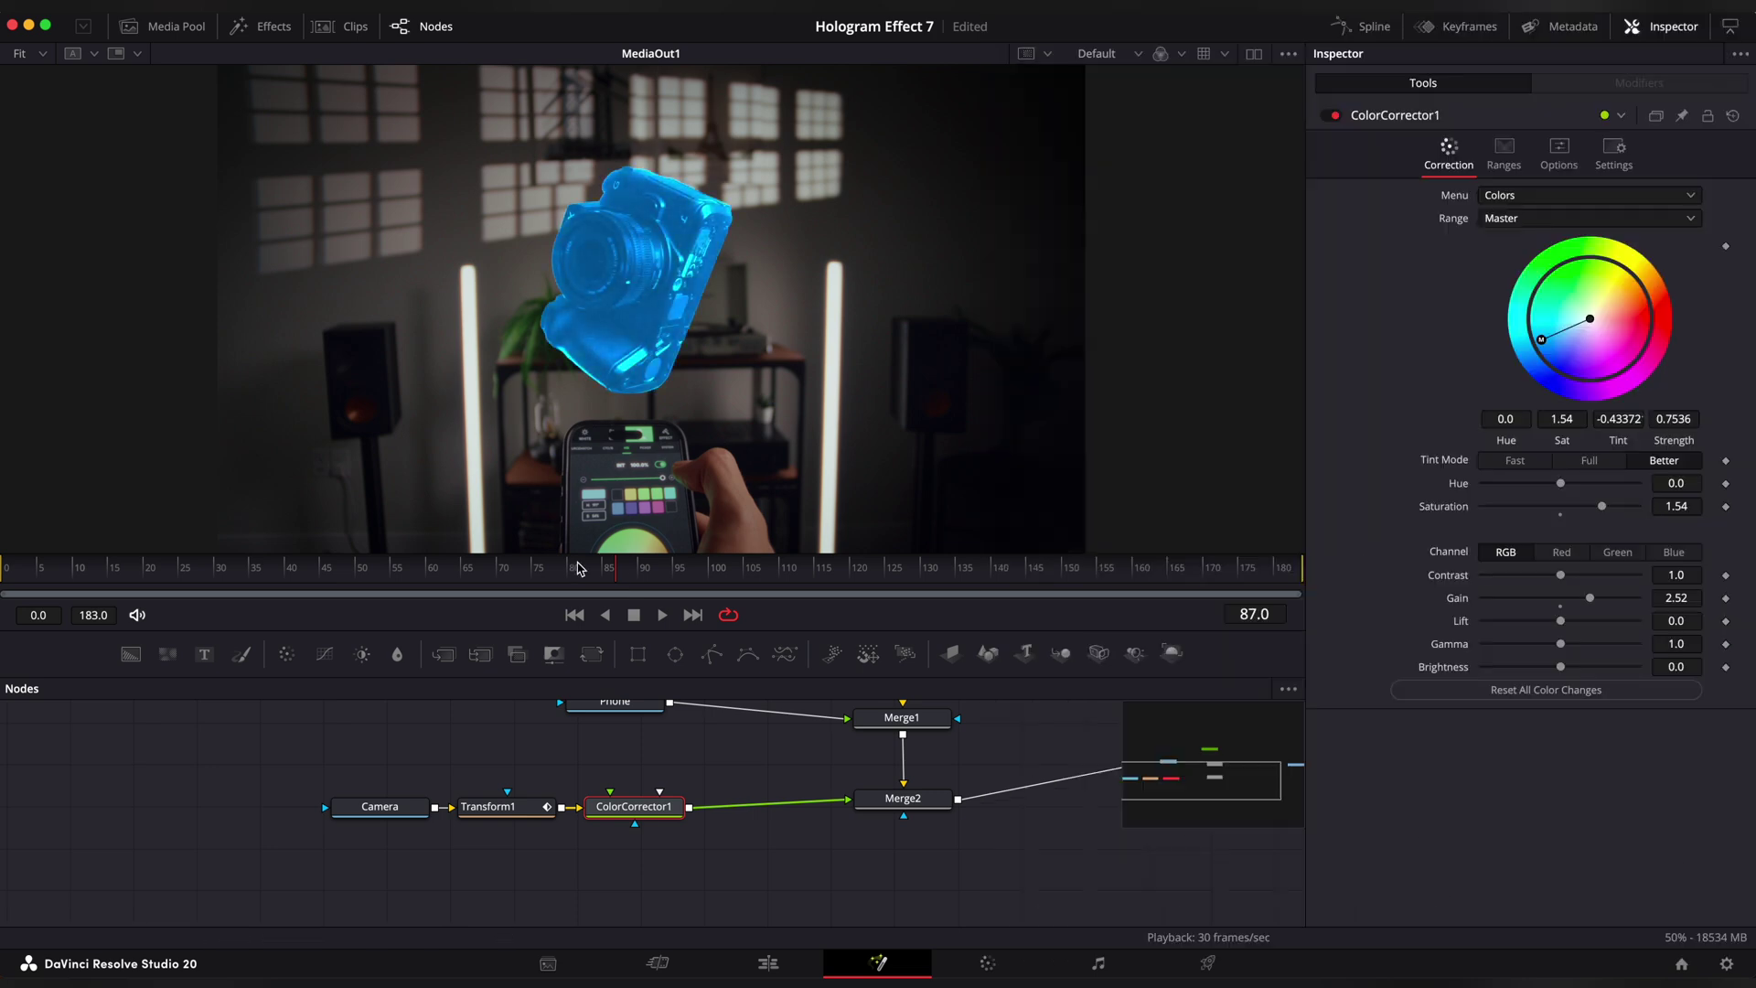
pyautogui.moveTo(578, 565); pyautogui.dragTo(636, 573)
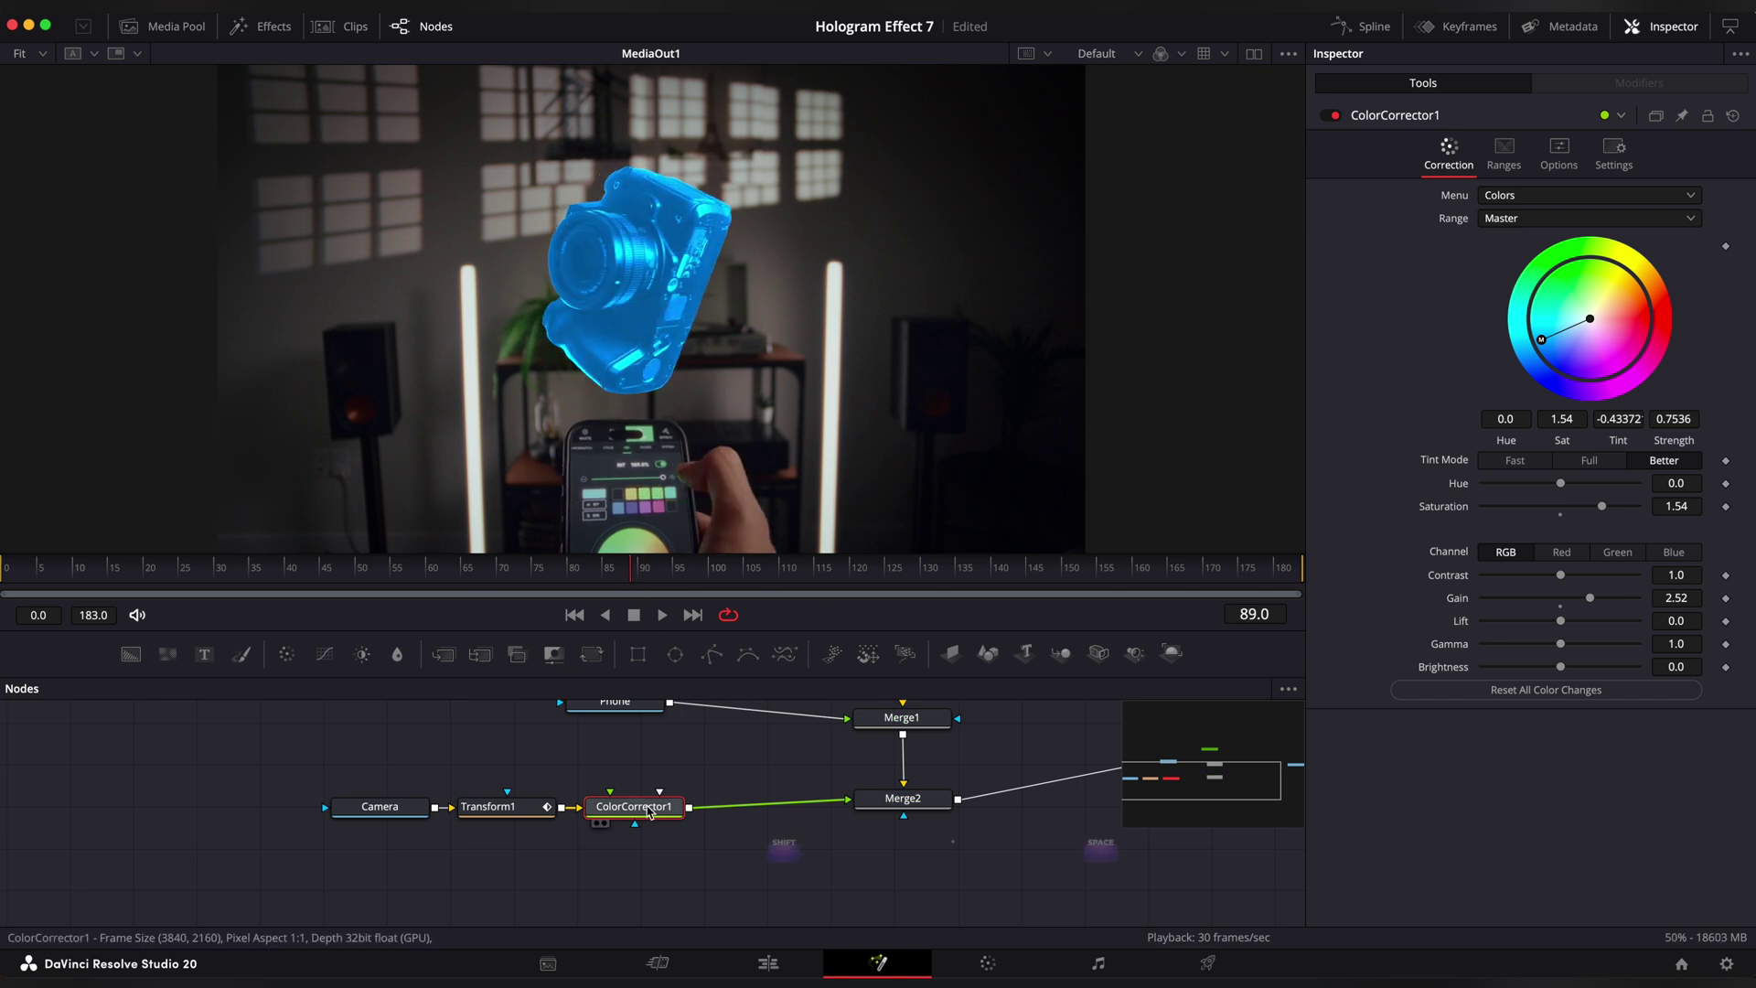
# Add a Grain node after the Color Corrector and set its Power to 10.41.
pyautogui.hotkey('shift', 'space')
pyautogui.write('grain')
pyautogui.press('Return')
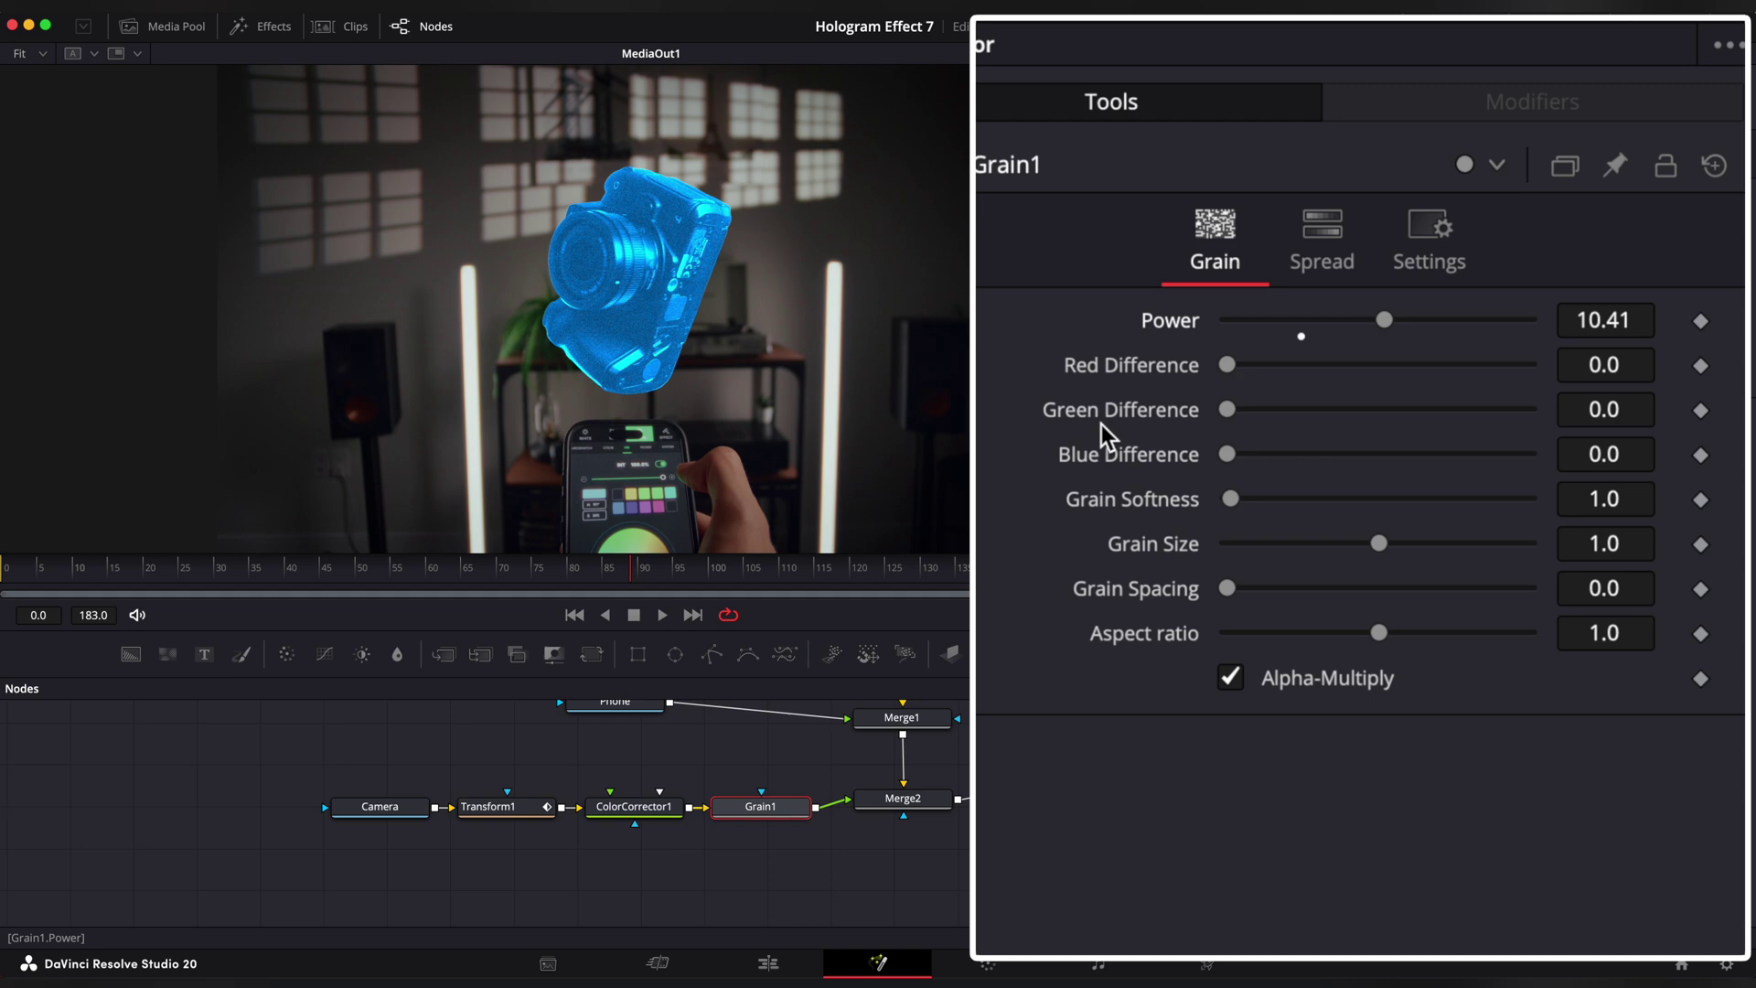
pyautogui.moveTo(767, 565); pyautogui.dragTo(588, 578)
pyautogui.click(772, 757)
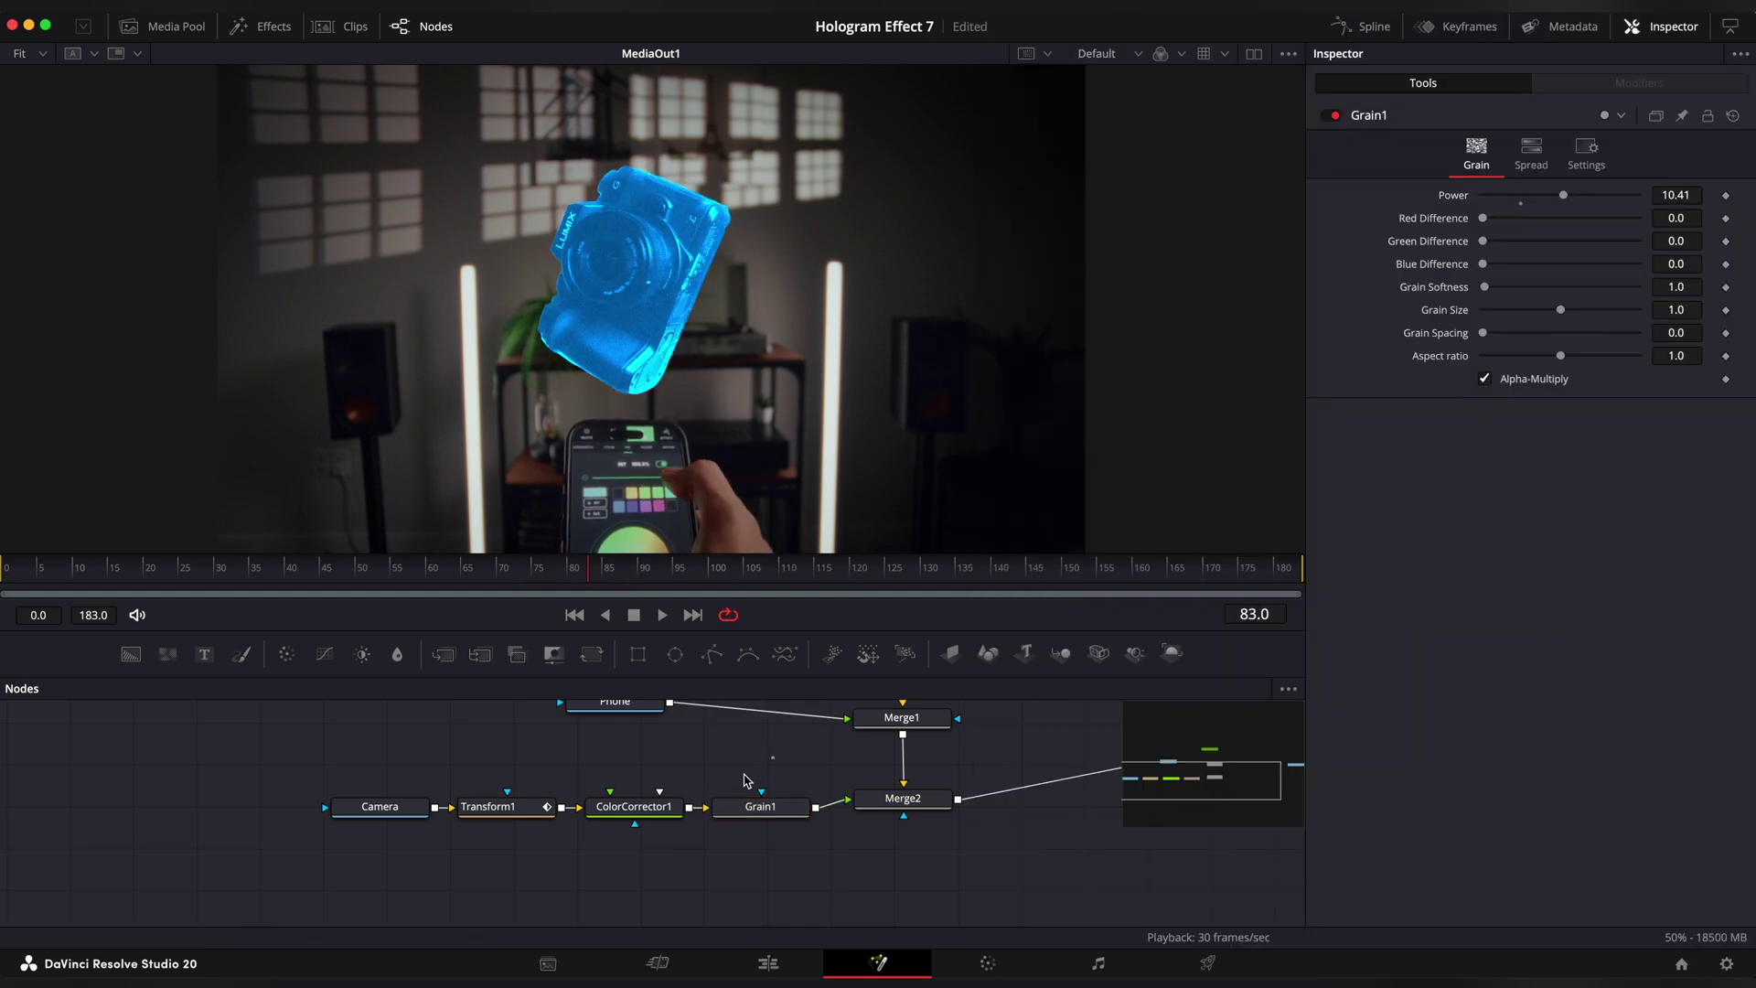
# Shift the camera node chain away from Merge2 and add a TV node after Grain1, with Scan Lines lowered to the minimum.
pyautogui.moveTo(746, 781); pyautogui.dragTo(277, 870)
pyautogui.moveTo(458, 812); pyautogui.dragTo(280, 816)
pyautogui.click(600, 811)
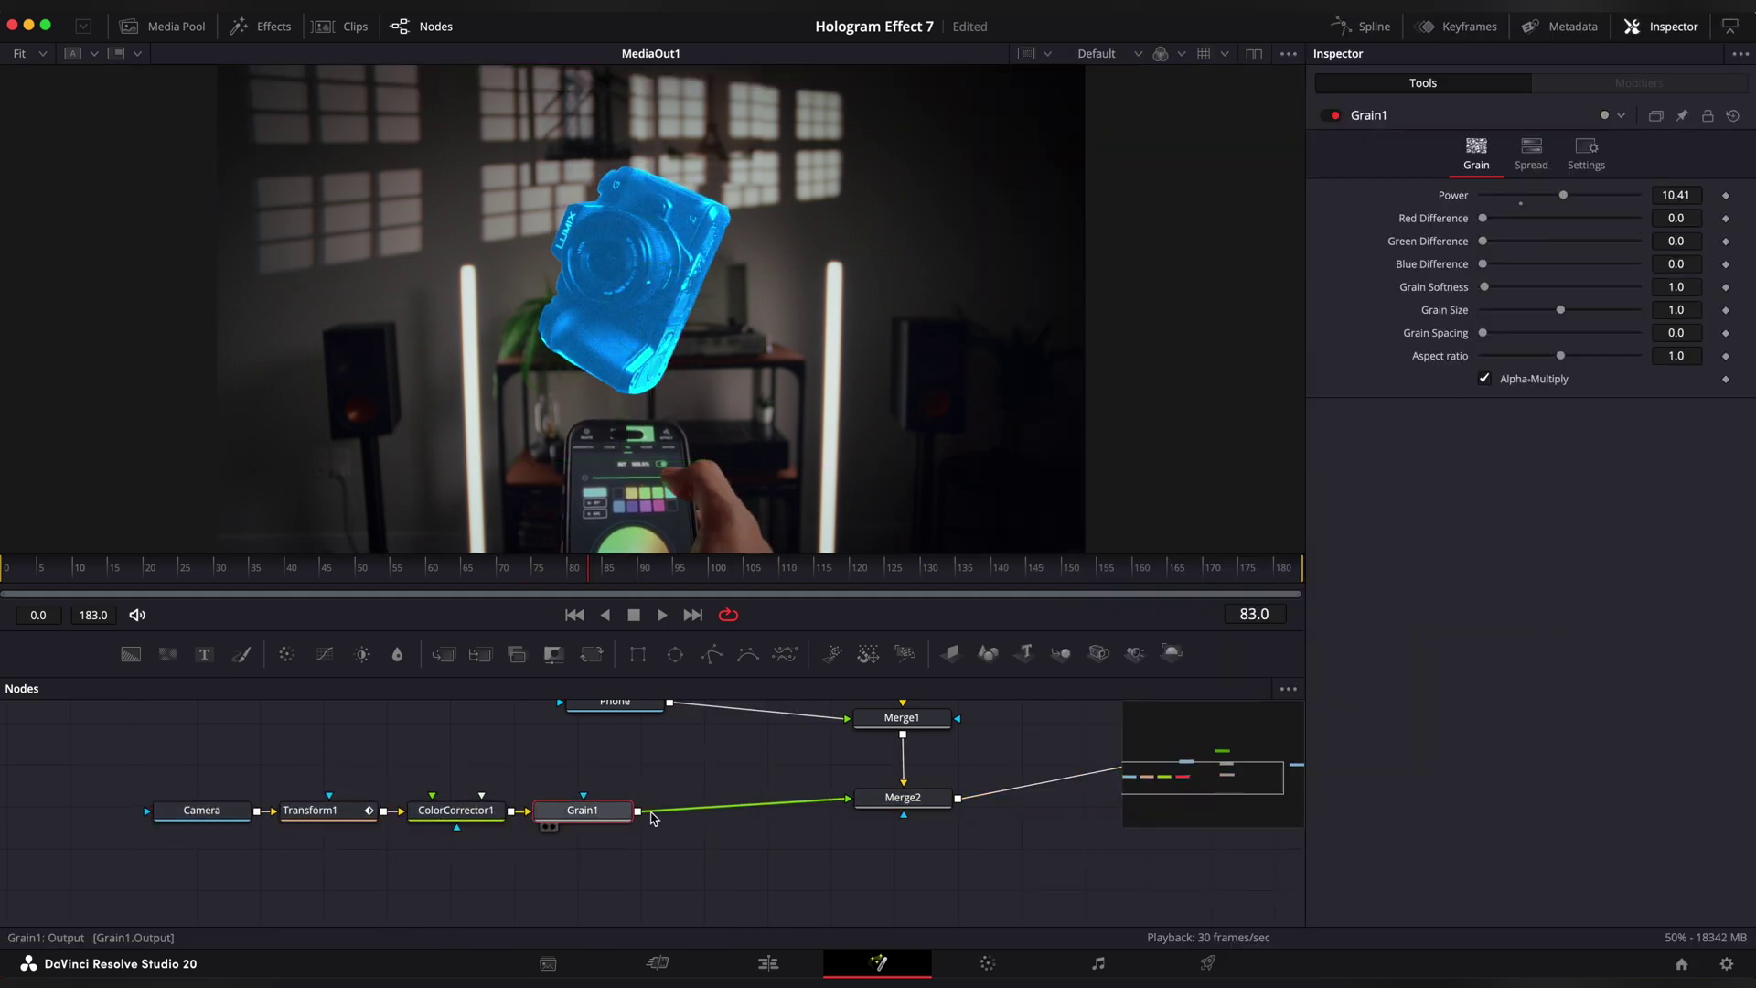
pyautogui.hotkey('shift', 'space')
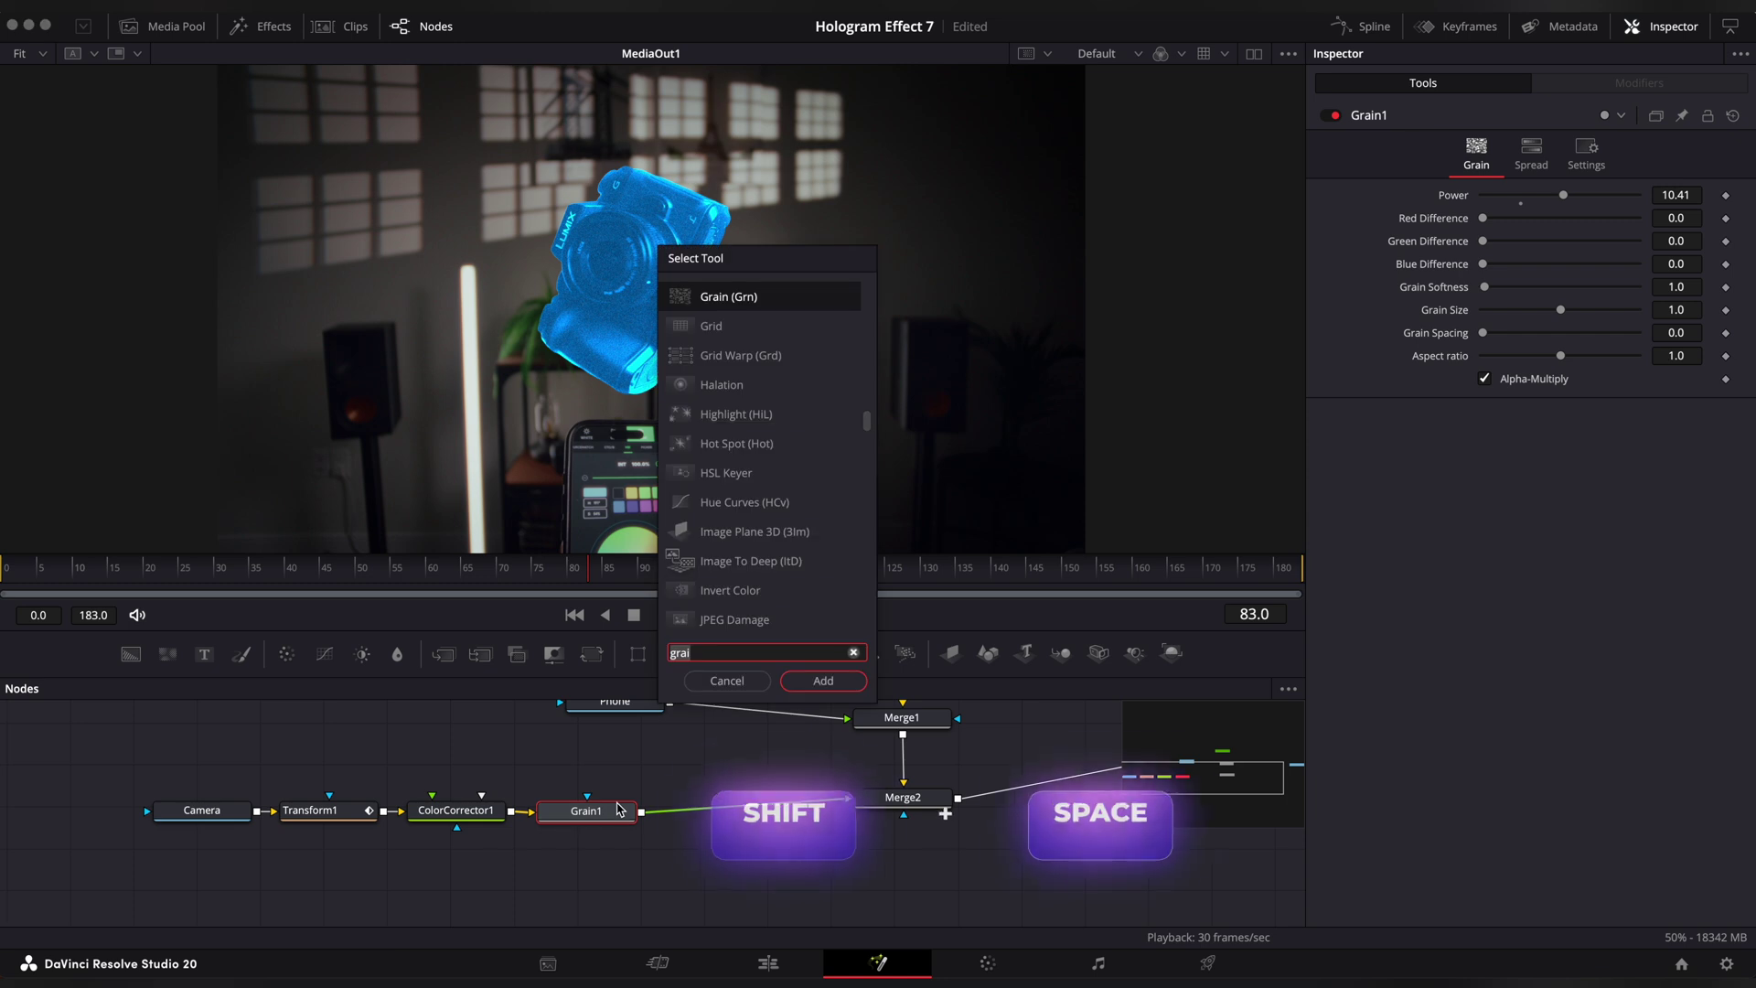
pyautogui.write('tv')
pyautogui.press('Return')
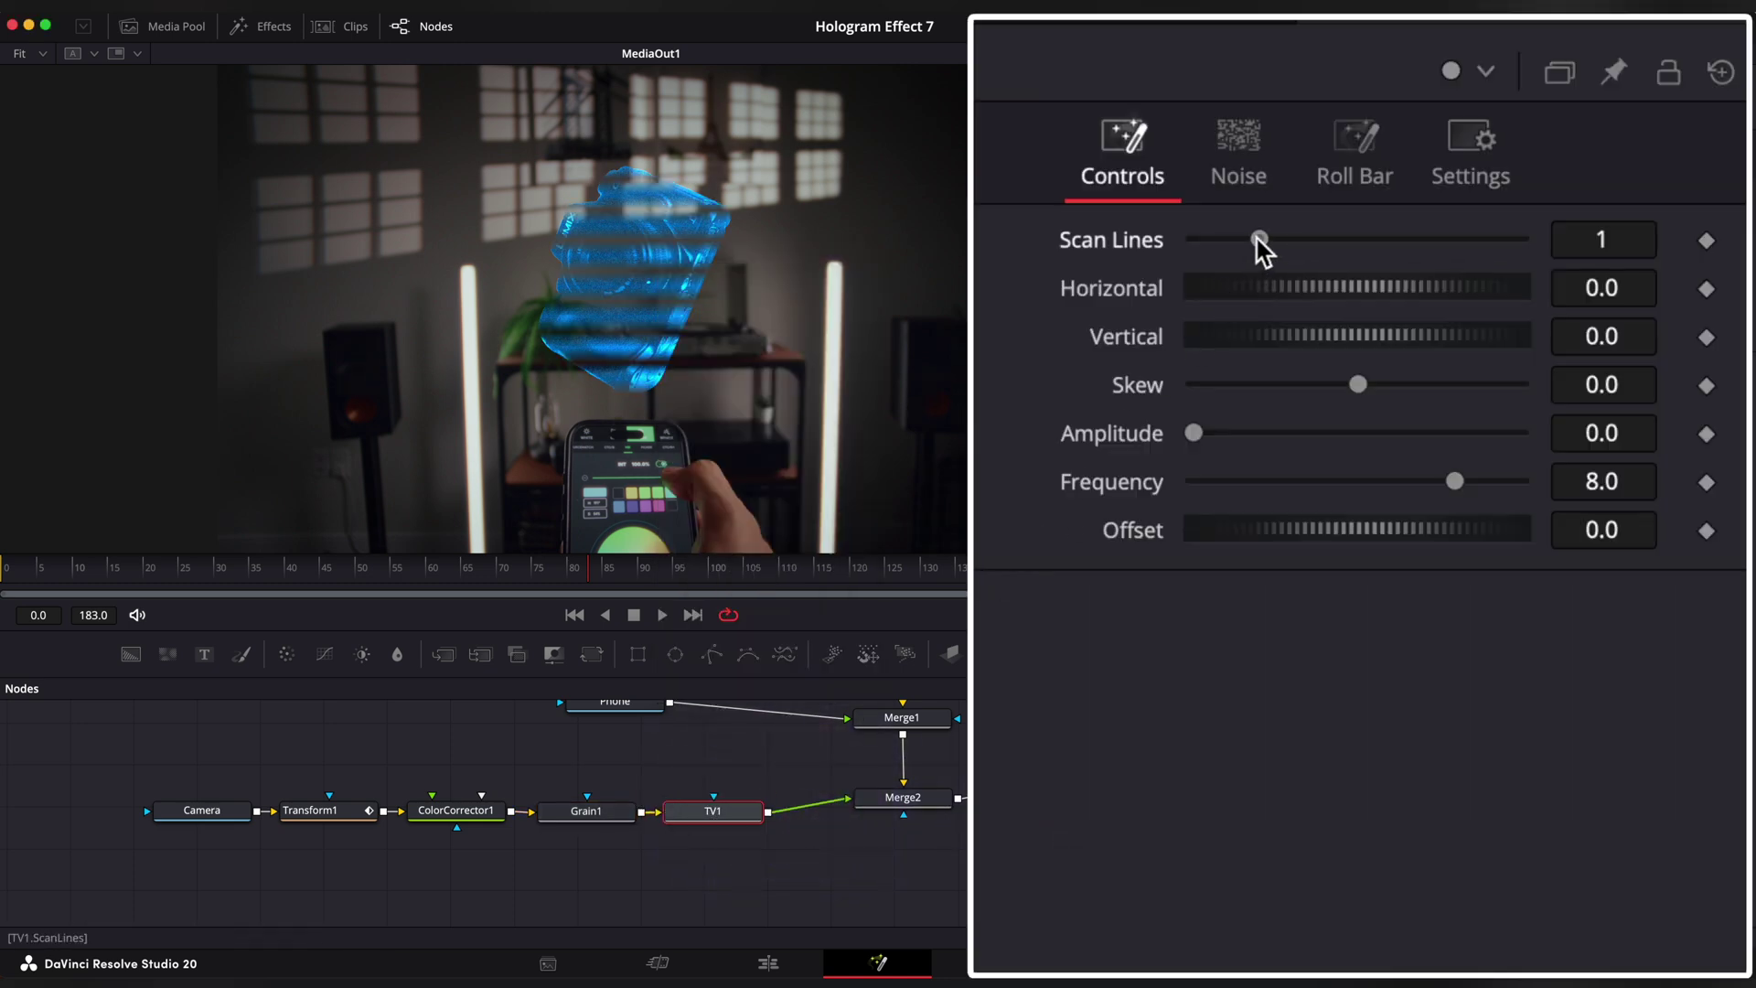
pyautogui.moveTo(1258, 238); pyautogui.dragTo(1191, 238)
# Set the TV node's roll bar to a Bar Size of 0.402.
pyautogui.click(1221, 158)
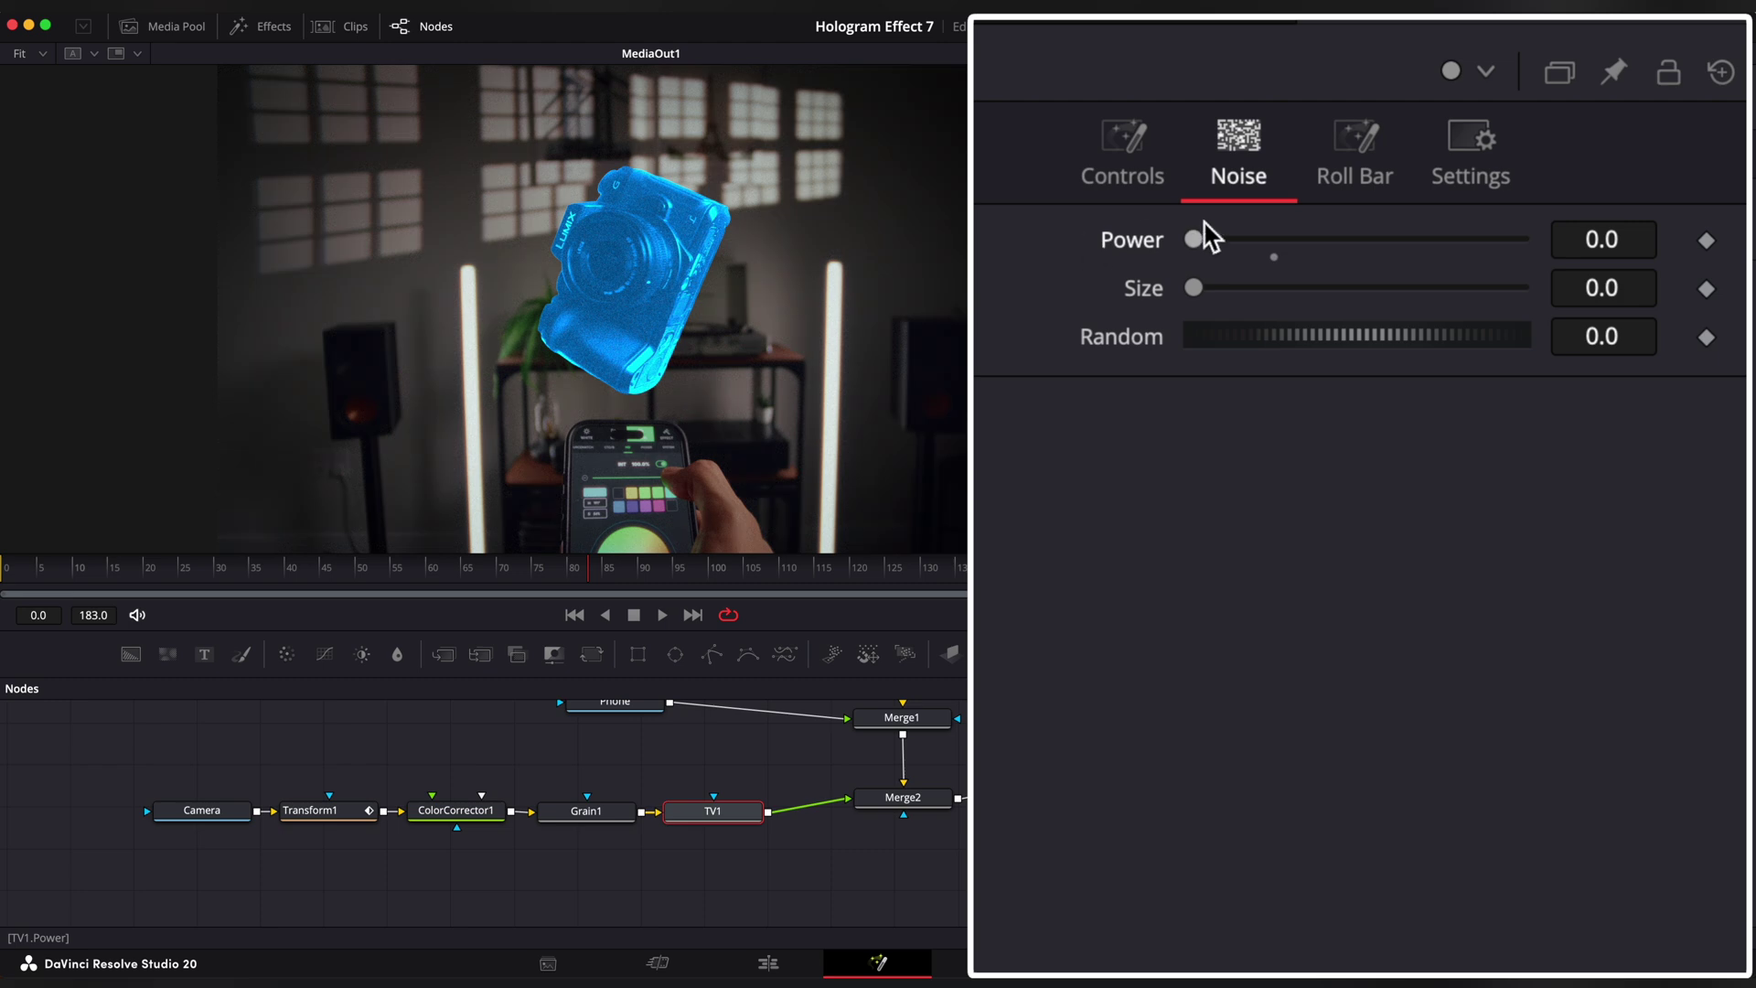
pyautogui.click(1355, 157)
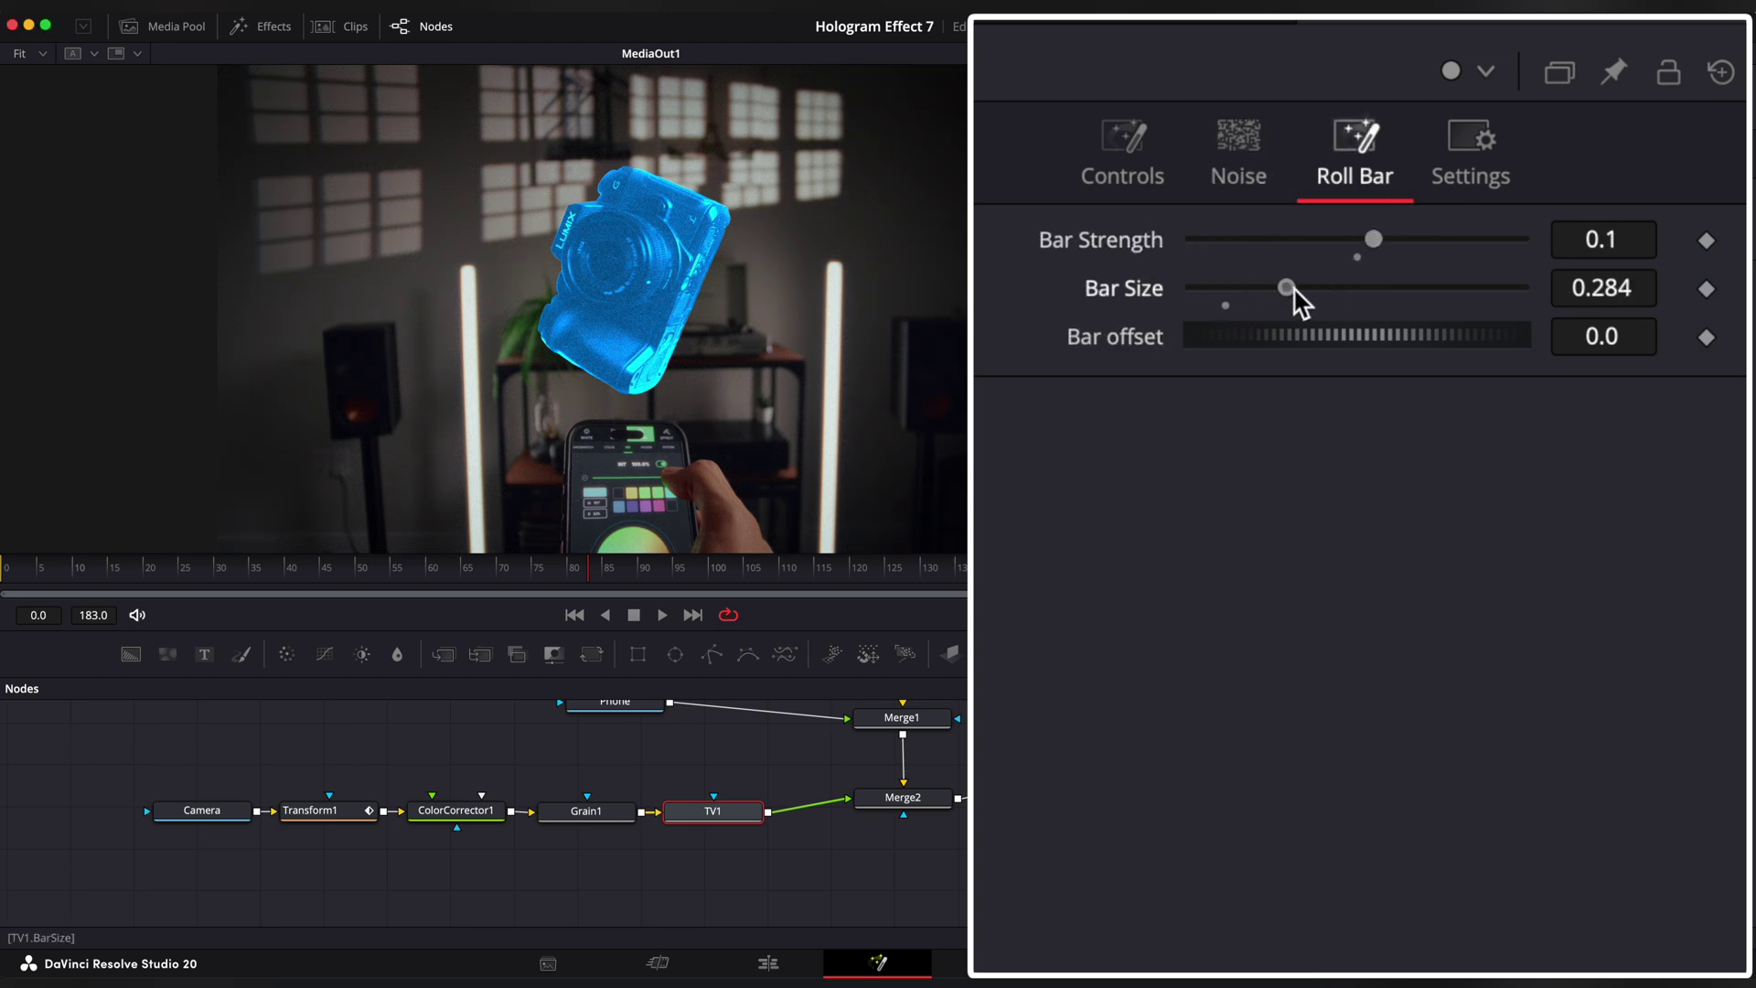
pyautogui.moveTo(1337, 291); pyautogui.dragTo(1327, 293)
# Animate the TV node's Bar offset from 0.0 at about frame 33 to a higher value near frame 165, and play it back.
pyautogui.moveTo(429, 563); pyautogui.dragTo(236, 578)
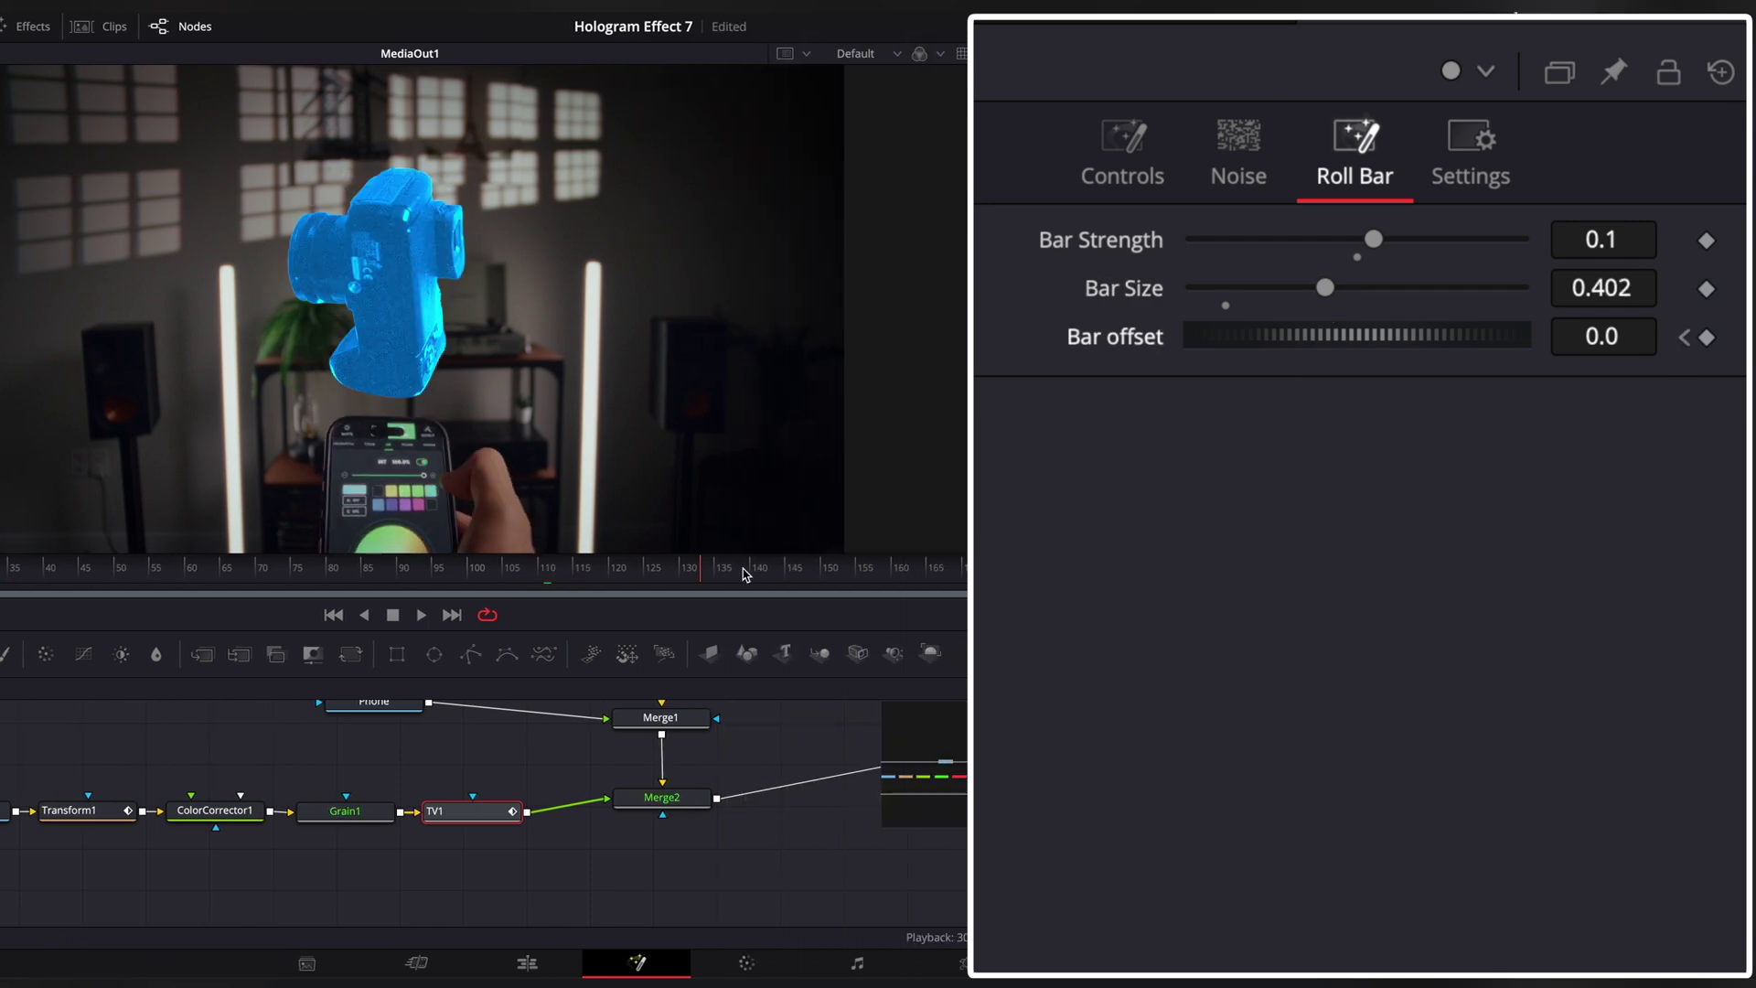
pyautogui.moveTo(744, 573); pyautogui.dragTo(938, 566)
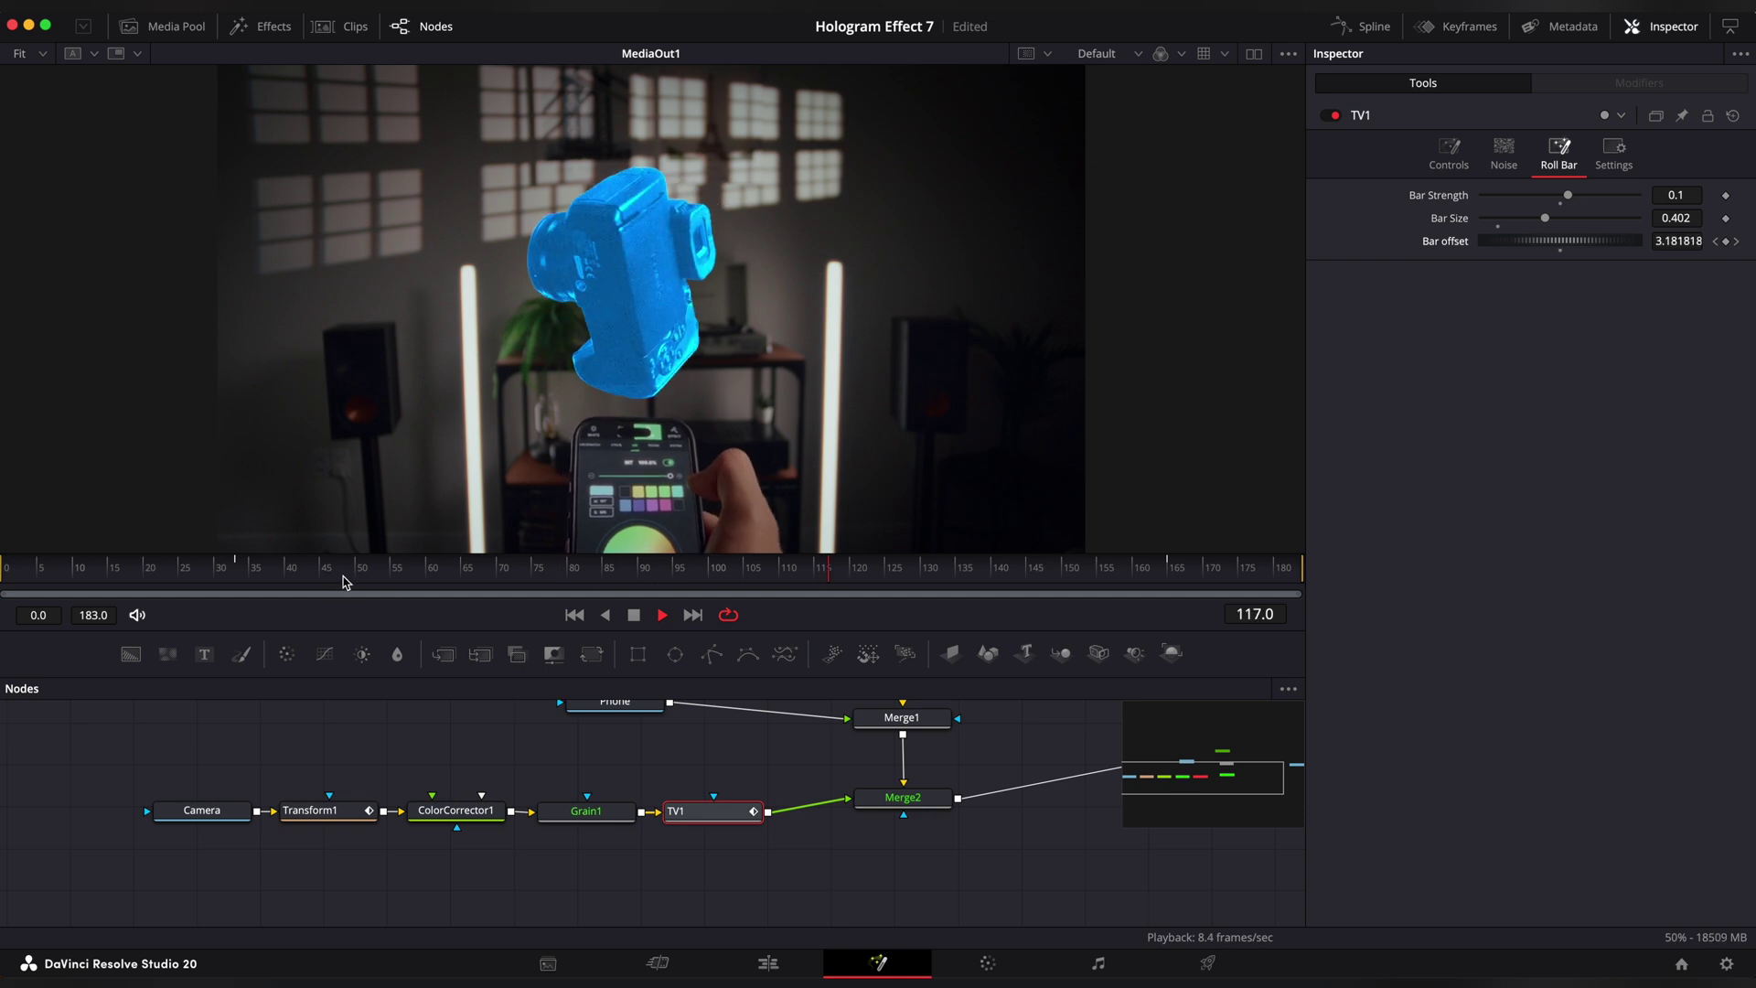
pyautogui.press('space')
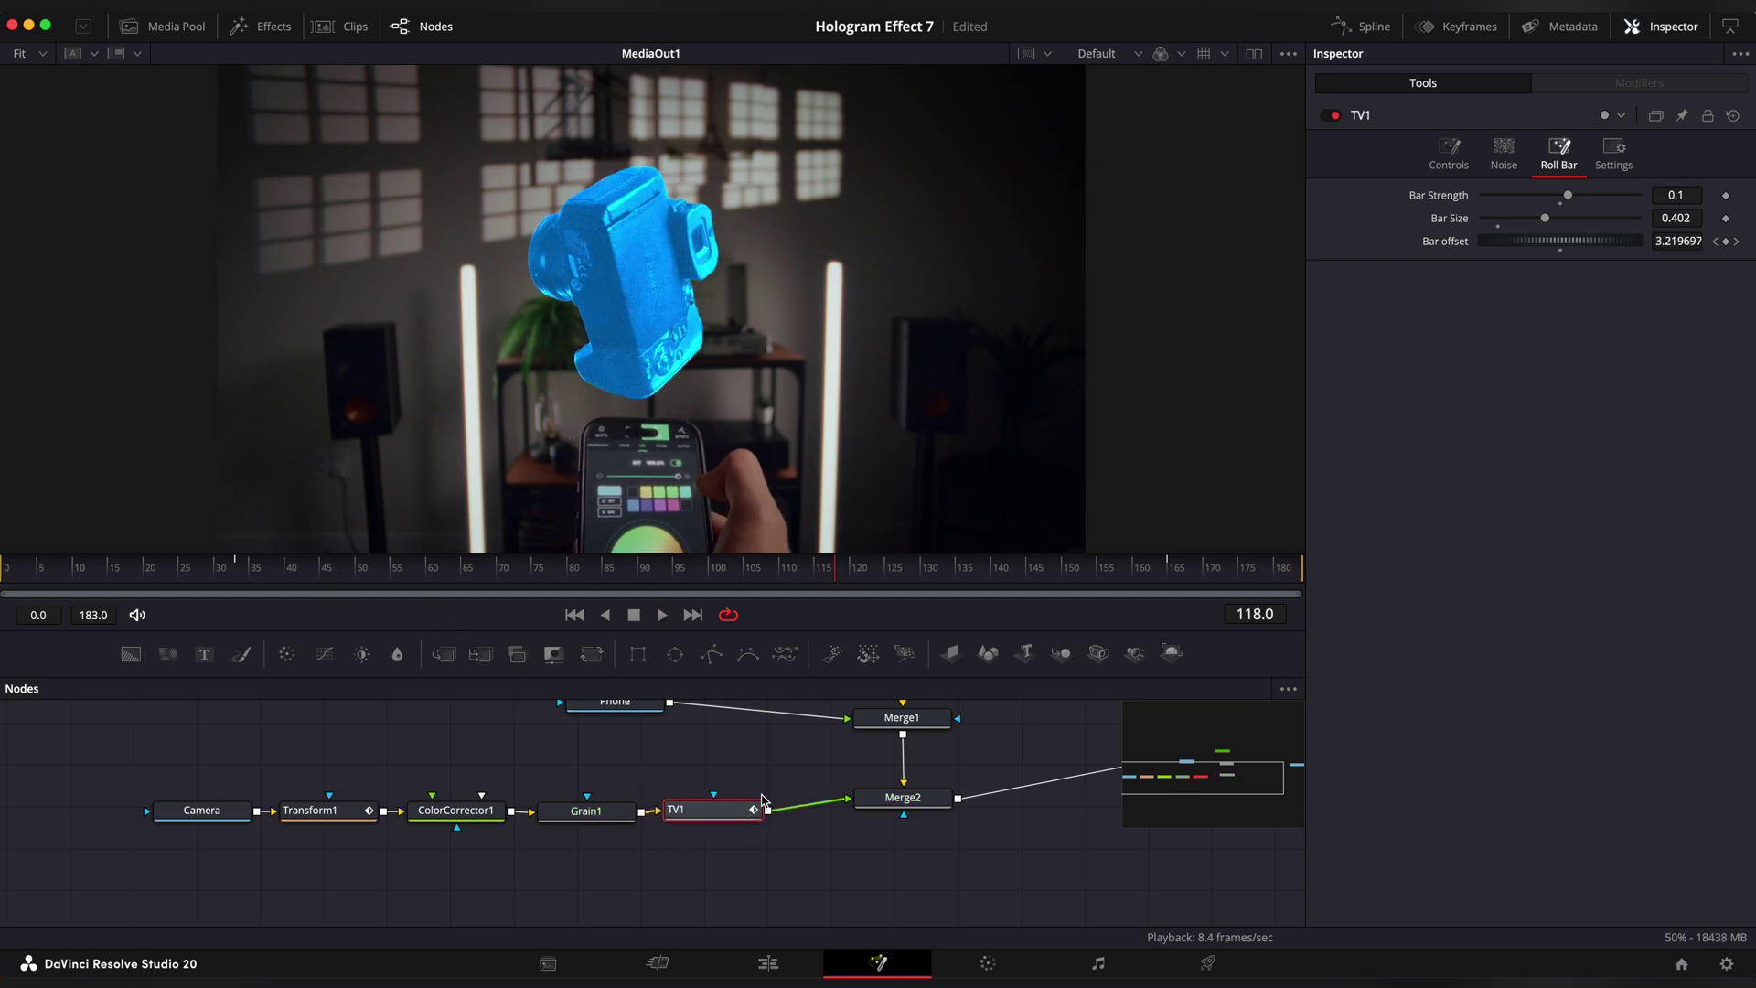
# Add a Soft Glow node after the TV node, with Threshold 0.355, Gain 2.101 and Glow Size 55.0.
pyautogui.hotkey('shift', 'space')
pyautogui.write('soft')
pyautogui.press('Return')
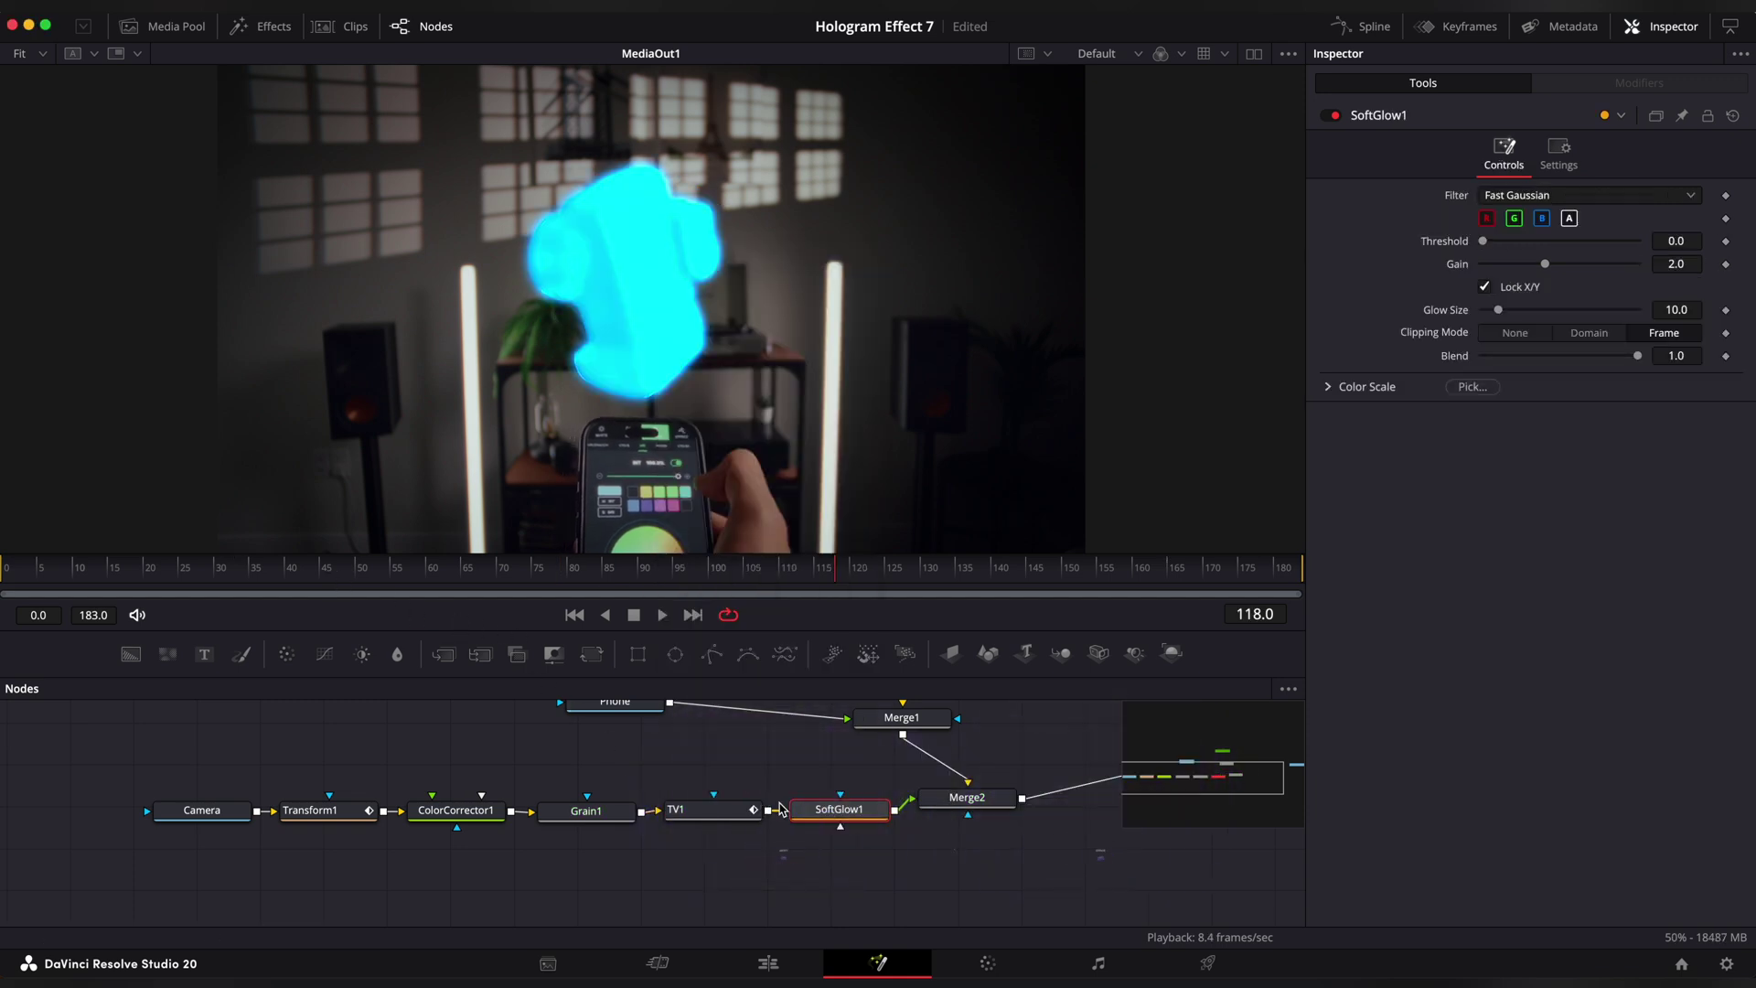
pyautogui.moveTo(1484, 242); pyautogui.dragTo(1538, 244)
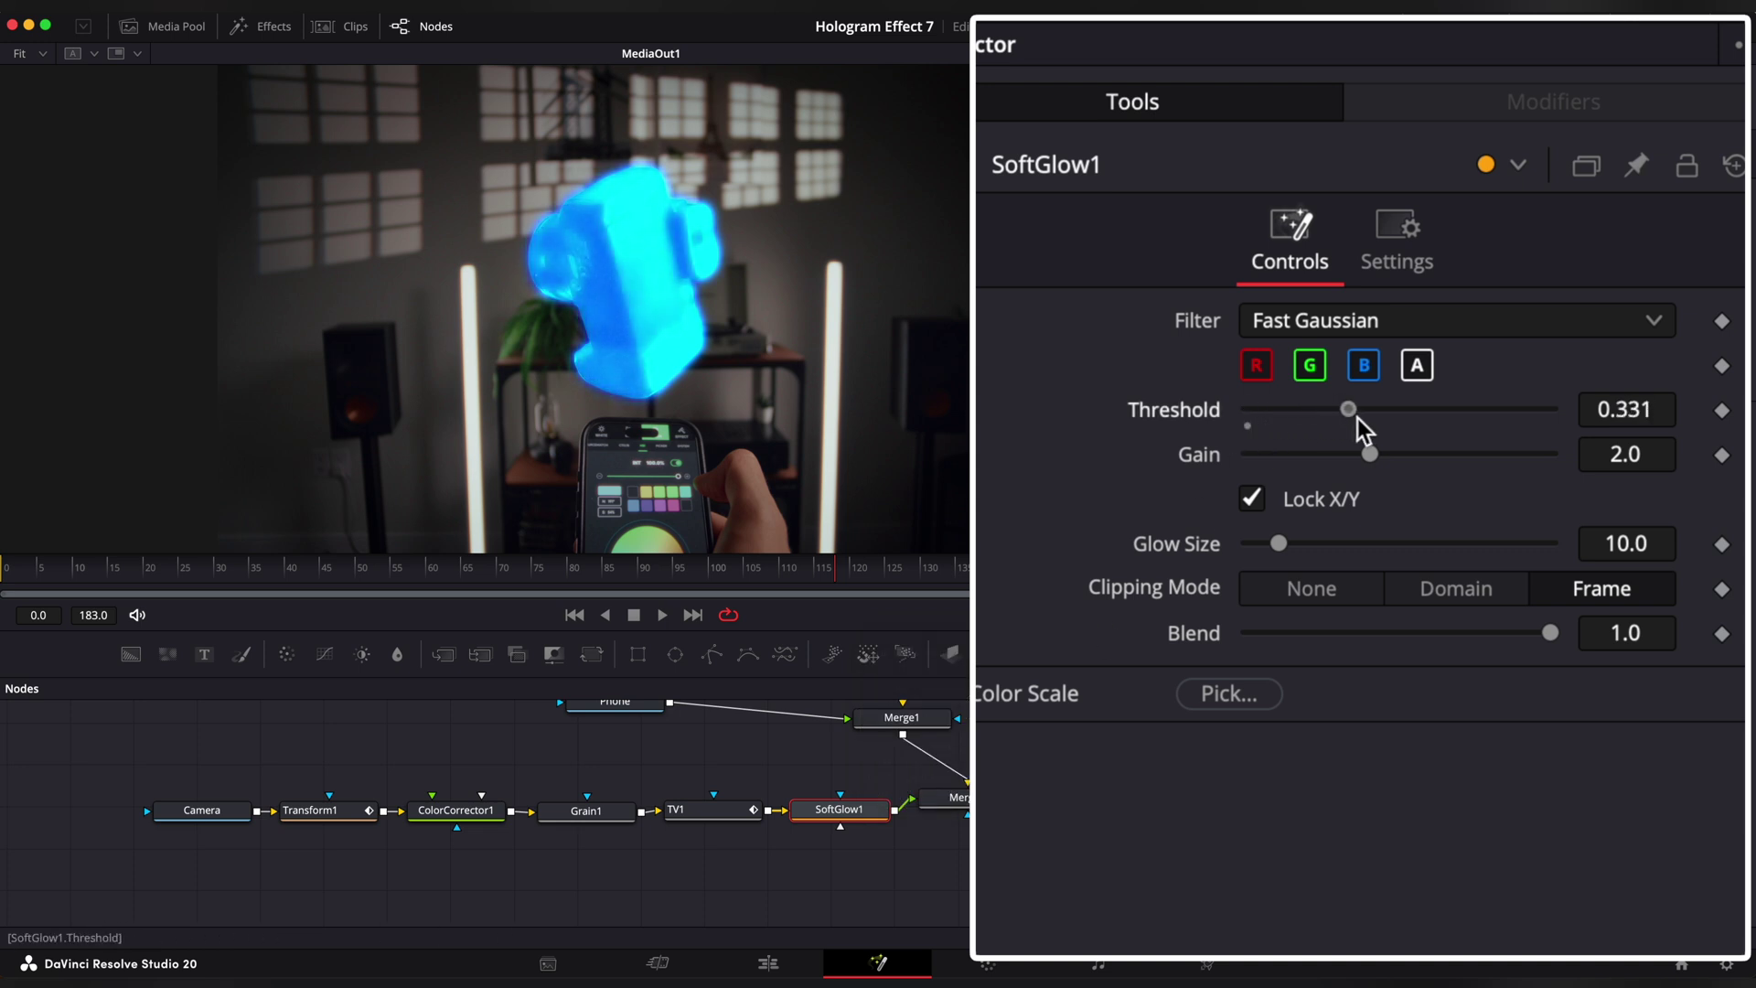
pyautogui.moveTo(1357, 419); pyautogui.dragTo(1382, 457)
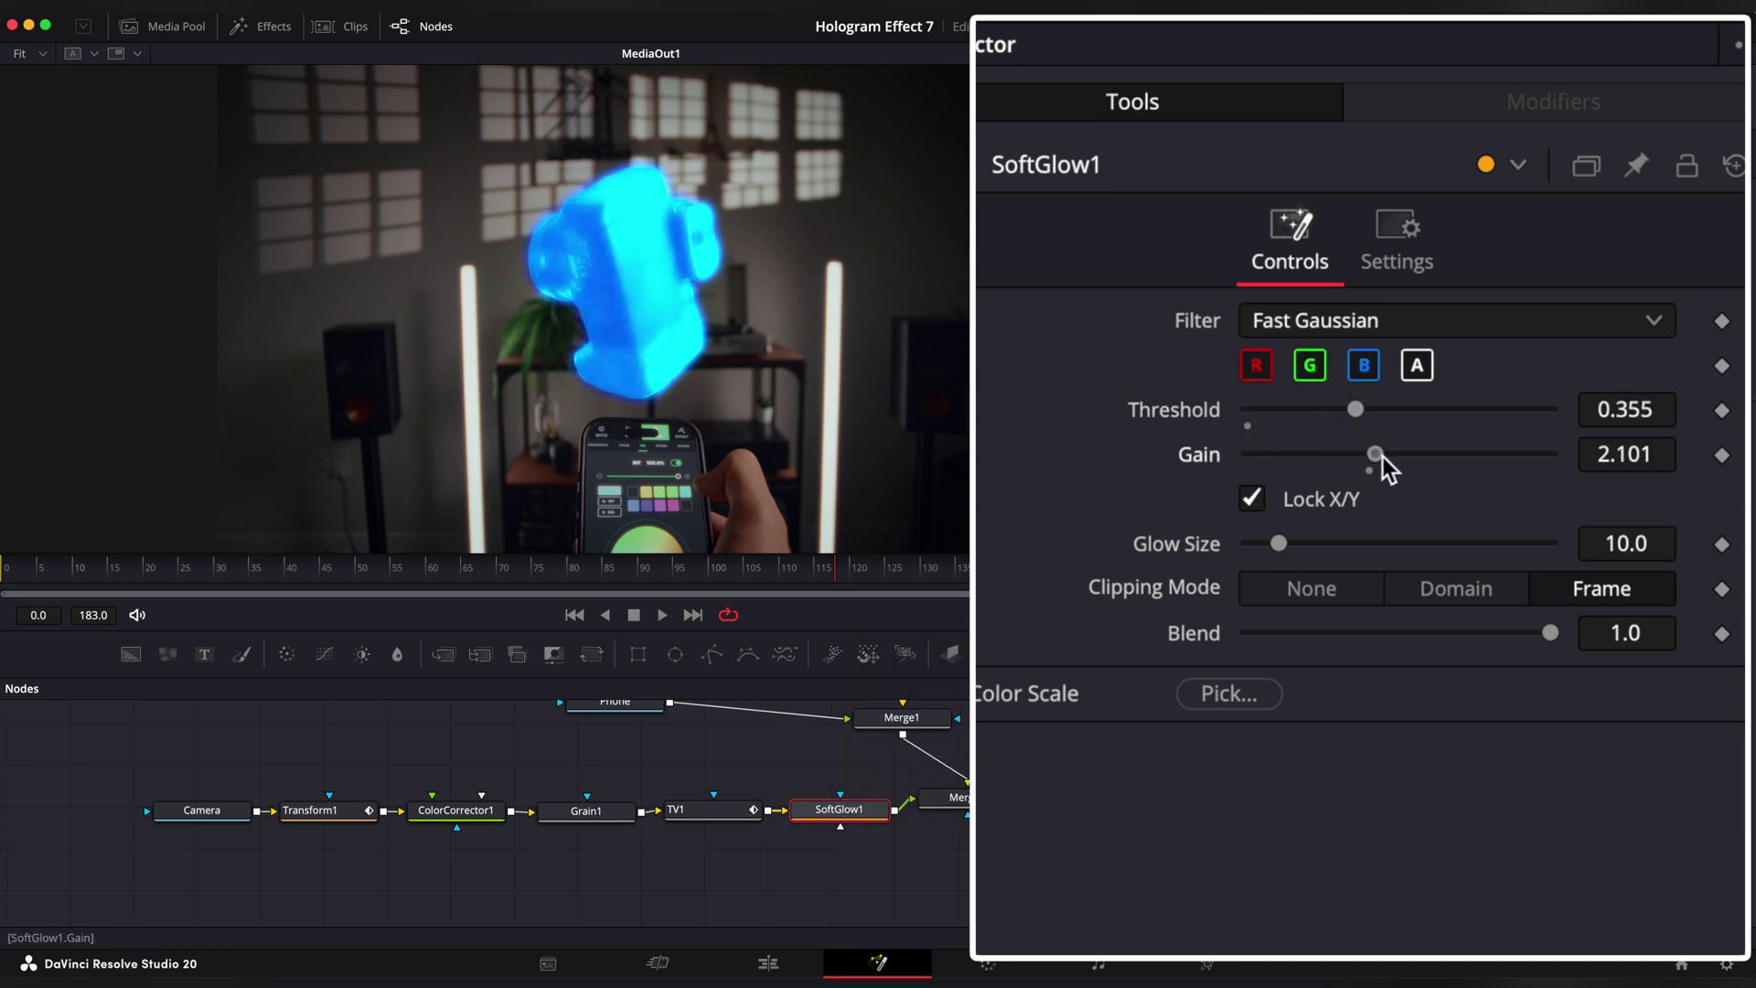
pyautogui.moveTo(1280, 543); pyautogui.dragTo(1421, 550)
pyautogui.click(456, 597)
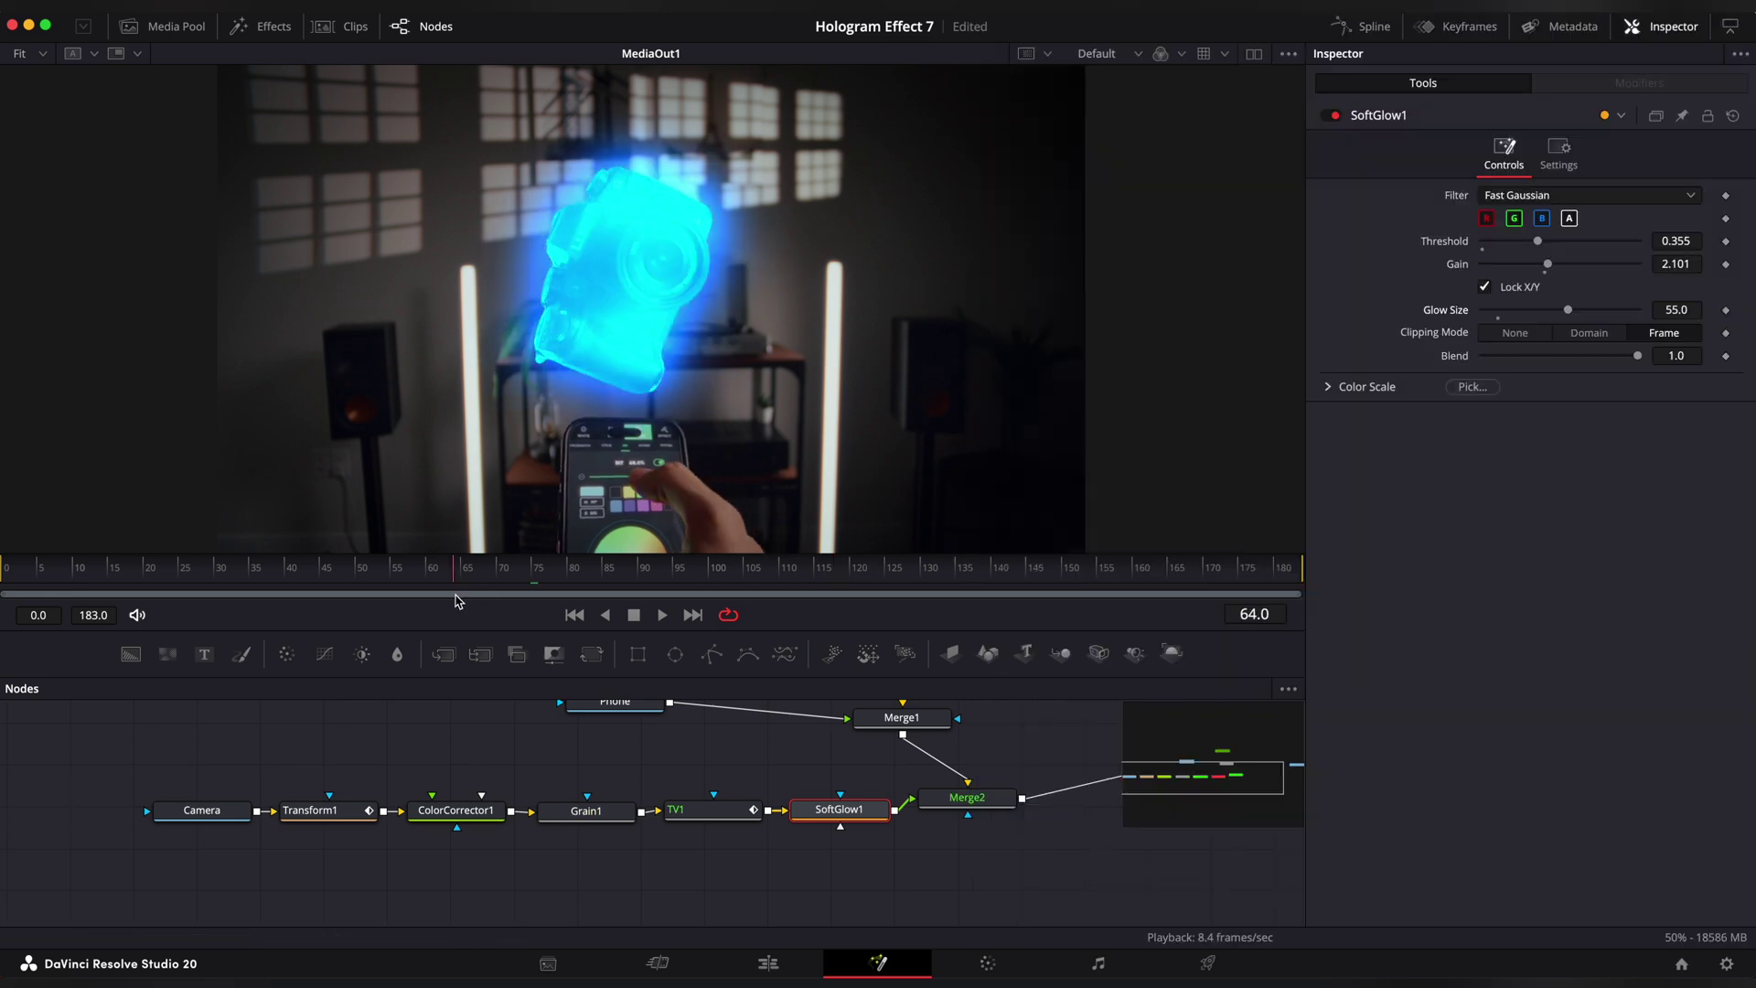
pyautogui.moveTo(456, 601); pyautogui.dragTo(742, 605)
# Move the whole camera node chain further from Merge2 and review the hologram beam in the test 3 clip.
pyautogui.moveTo(892, 764); pyautogui.dragTo(220, 846)
pyautogui.moveTo(216, 812); pyautogui.dragTo(72, 816)
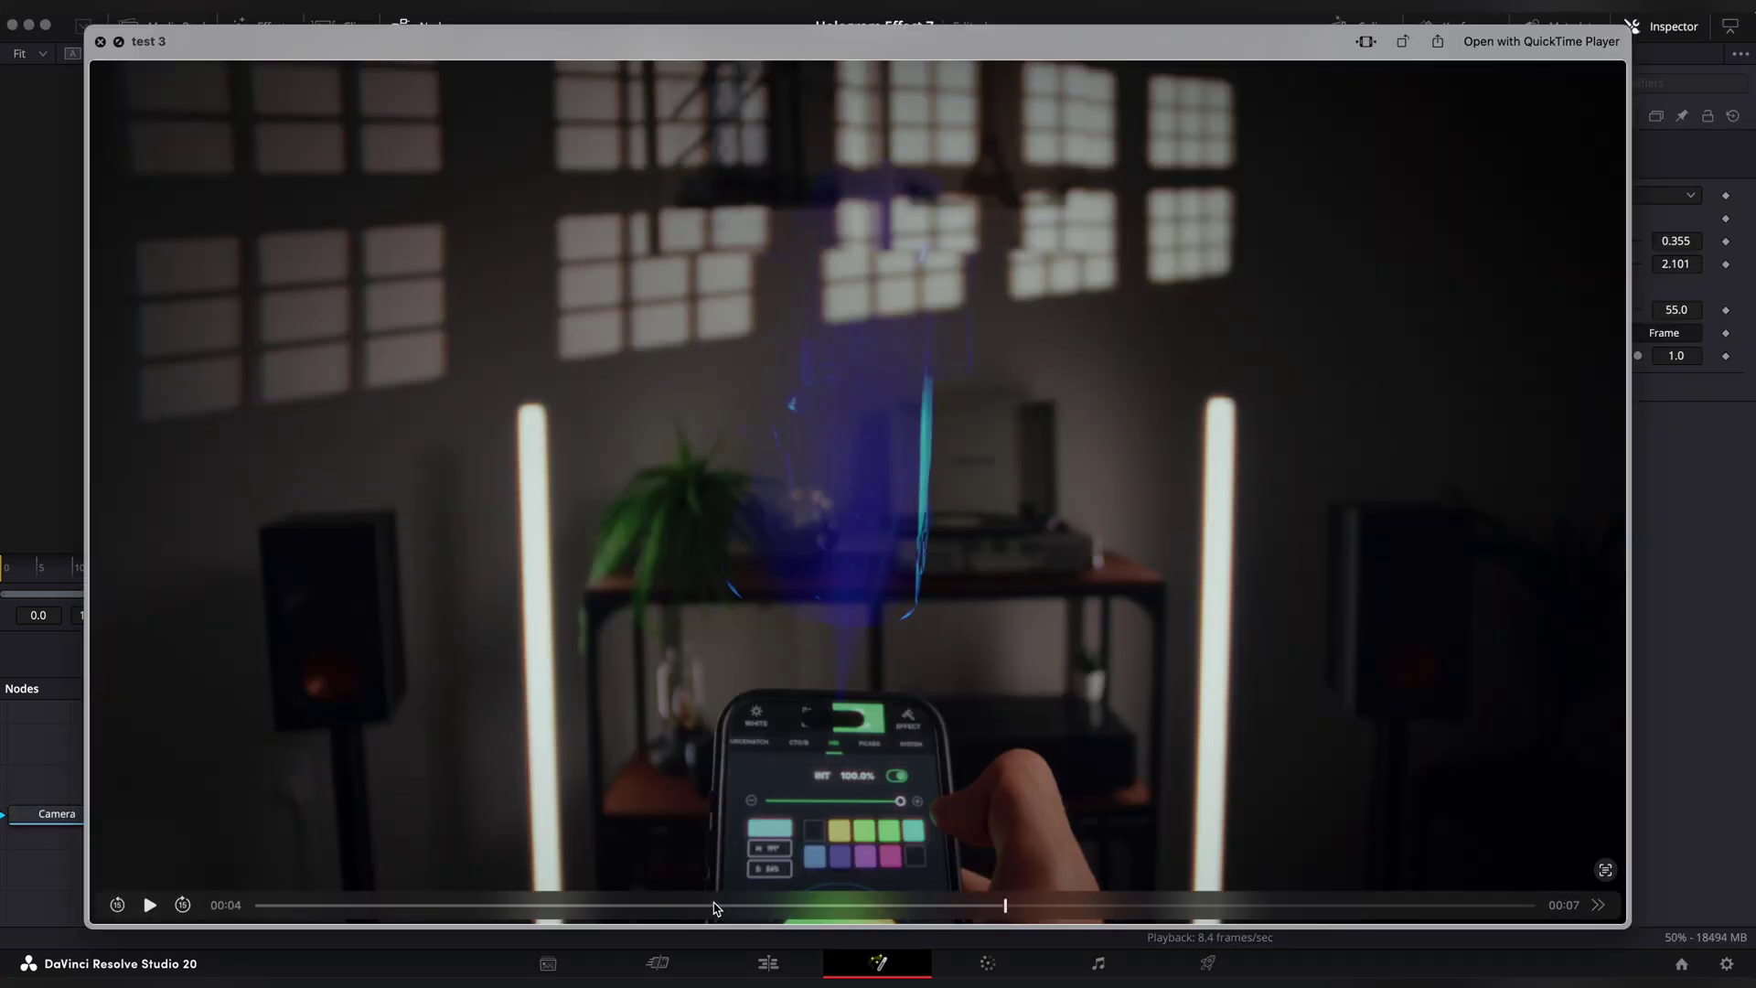
pyautogui.moveTo(828, 910); pyautogui.dragTo(860, 912)
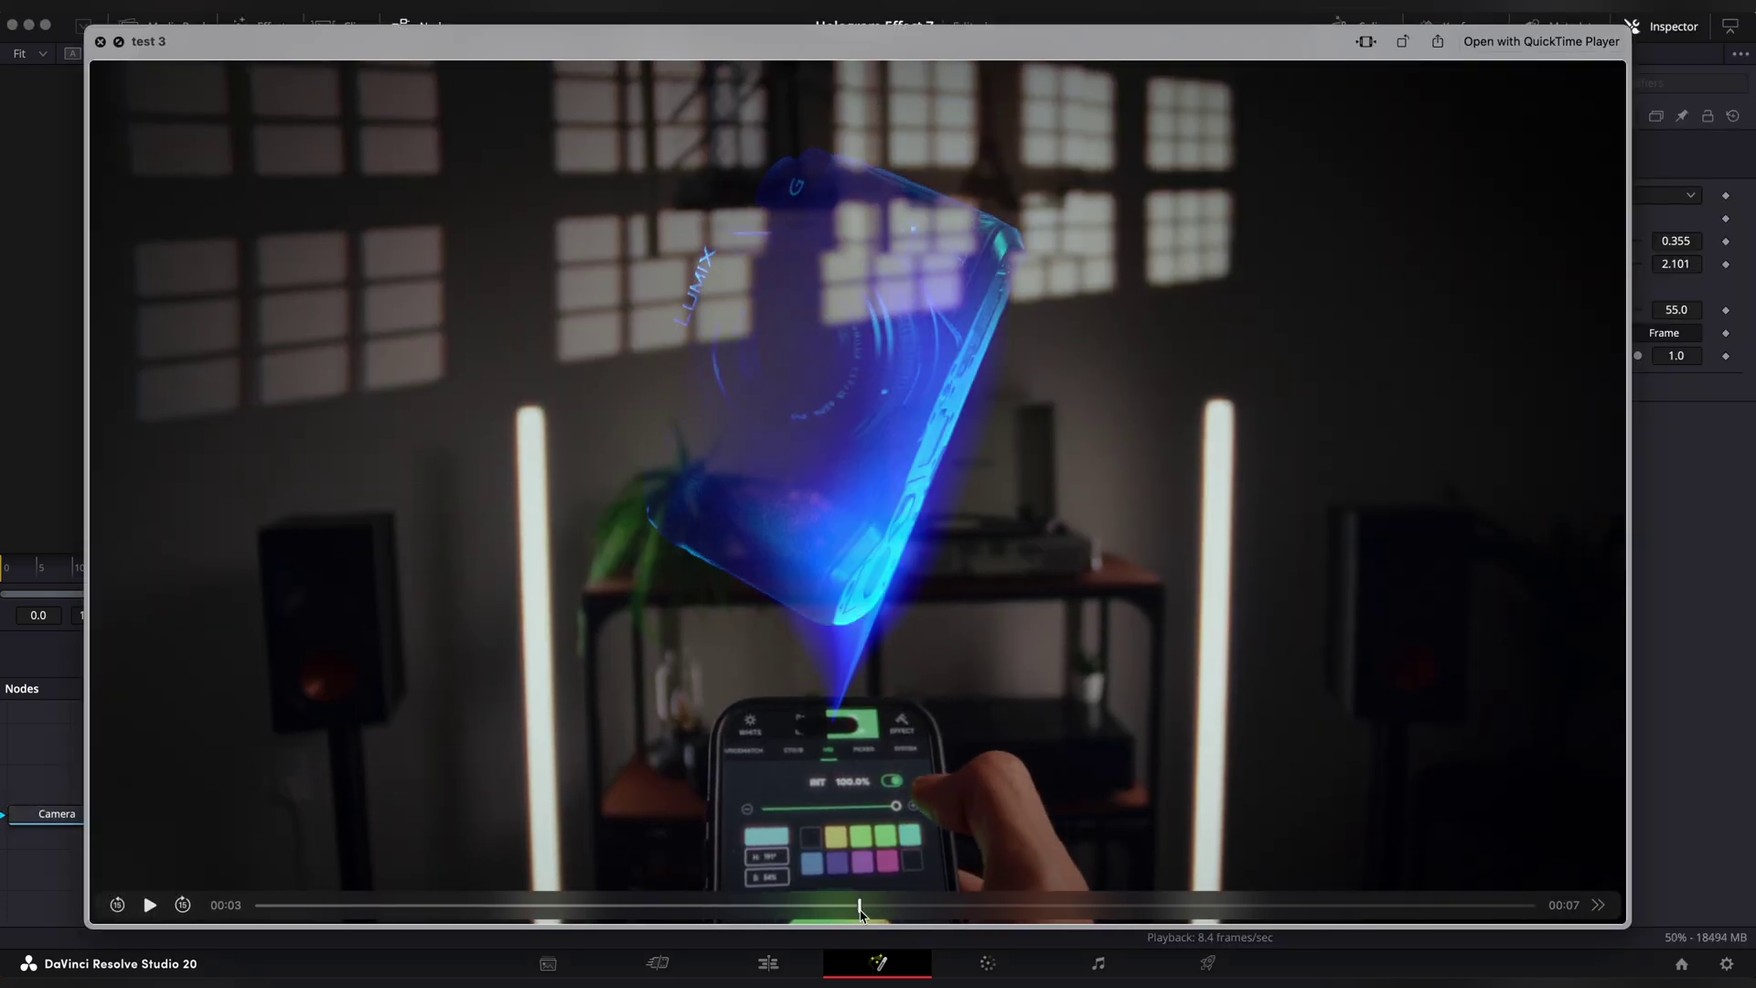
pyautogui.press('space')
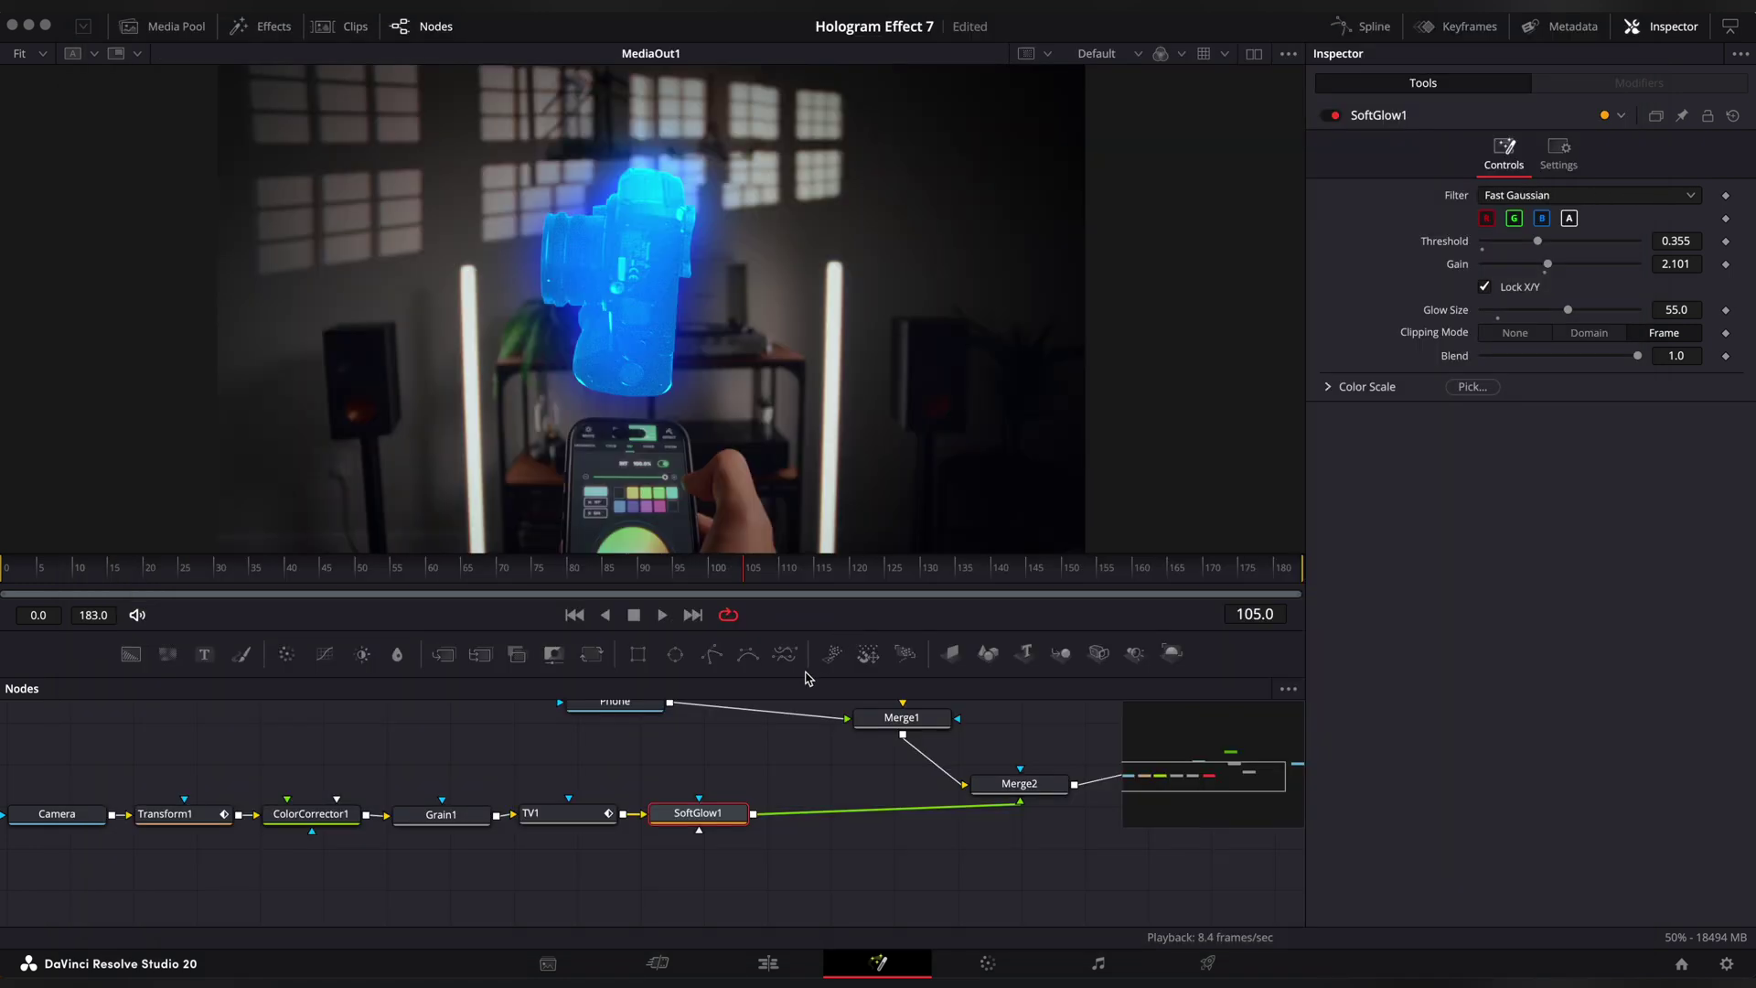
# Add a Directional Blur node after the Soft Glow, with Type Radial and Length -0.075.
pyautogui.hotkey('shift', 'space')
pyautogui.write('direc')
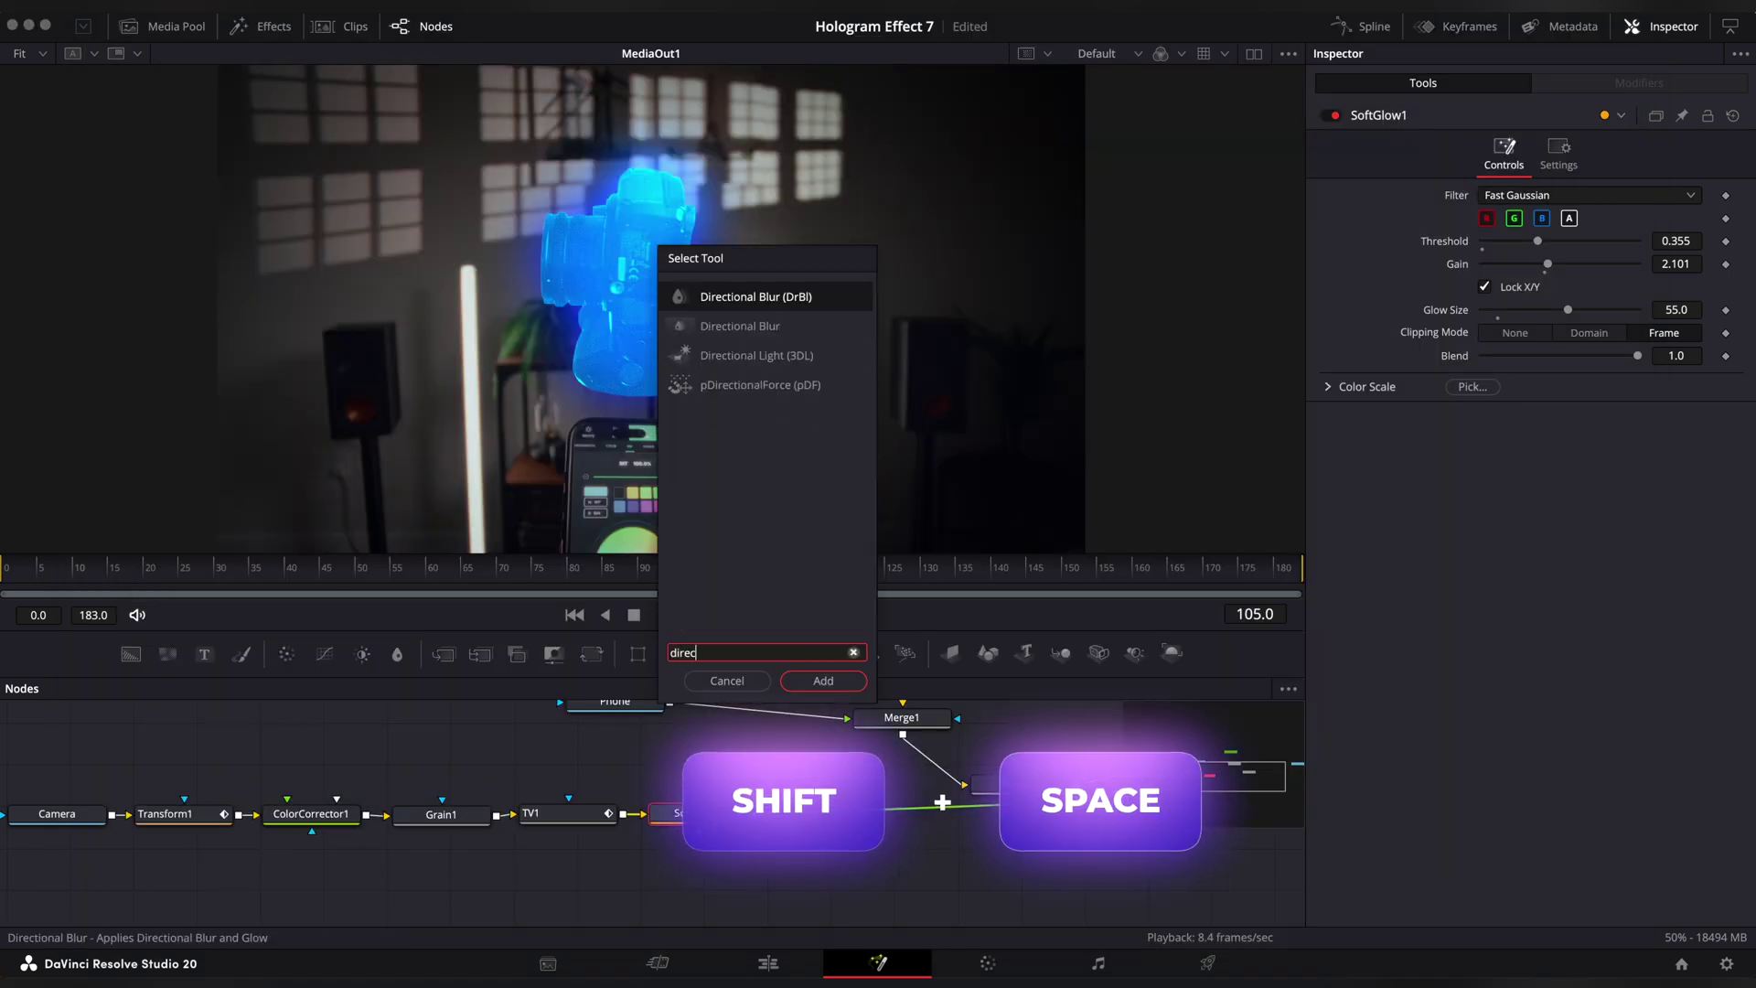
pyautogui.press('Return')
pyautogui.click(1507, 196)
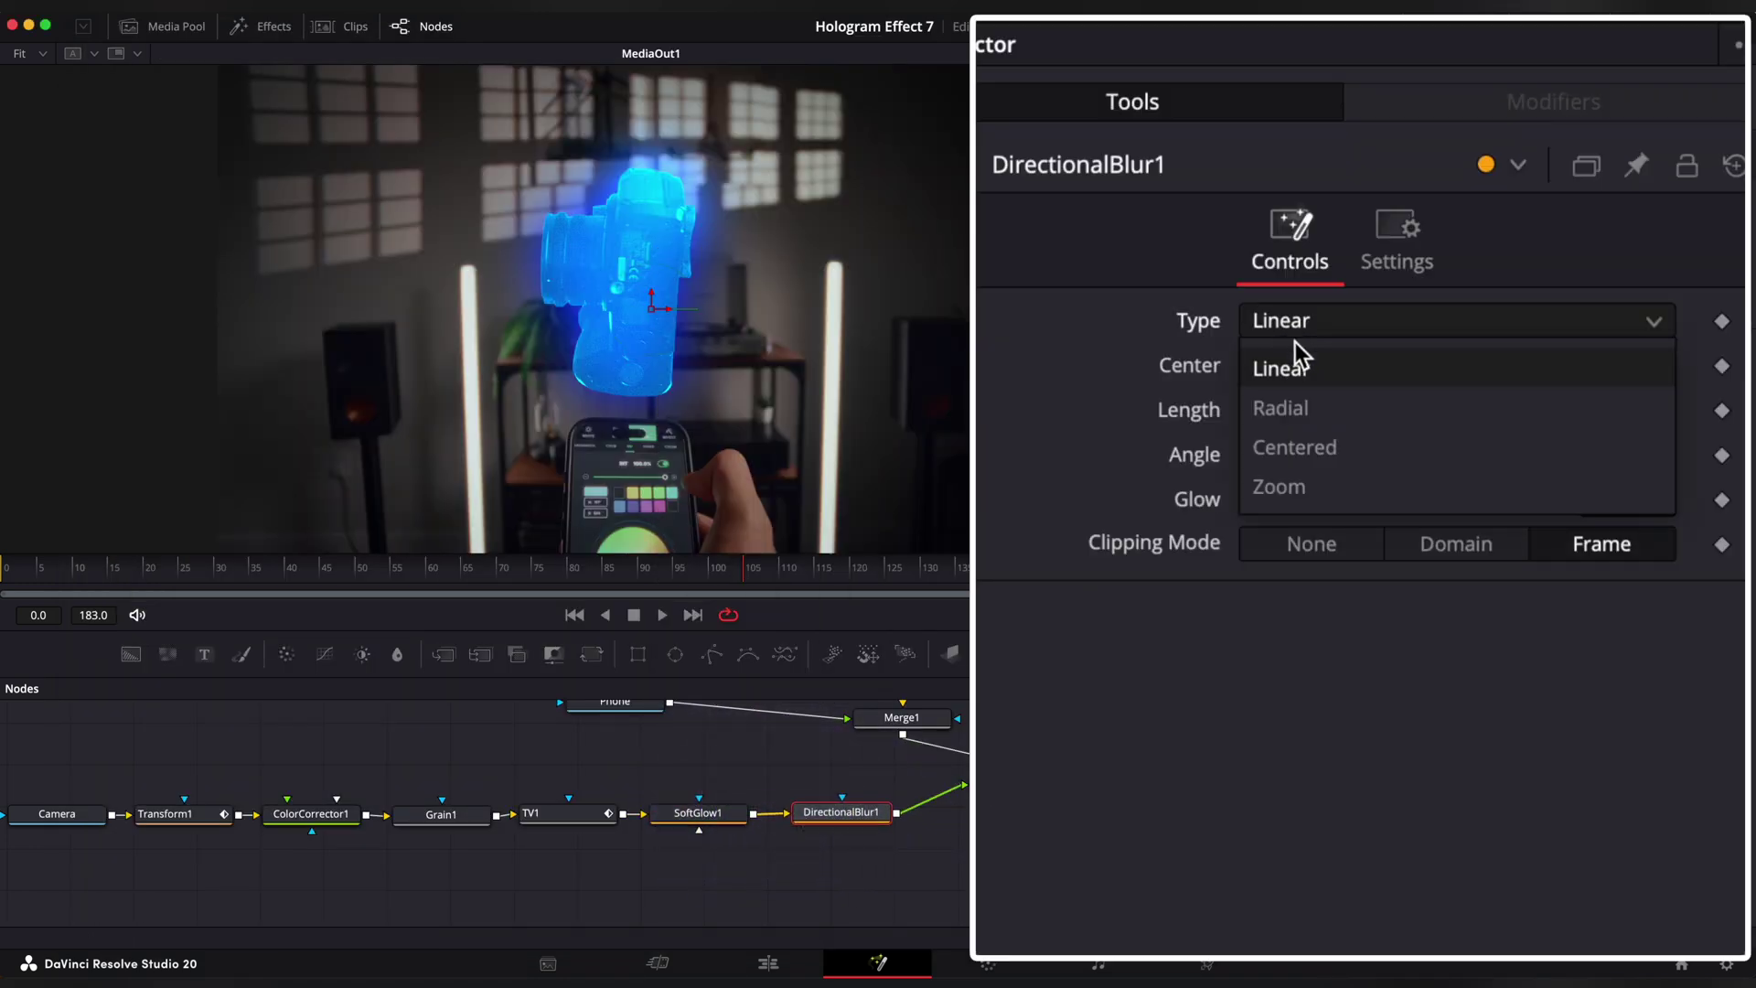
pyautogui.click(1299, 408)
pyautogui.moveTo(1397, 409); pyautogui.dragTo(1286, 415)
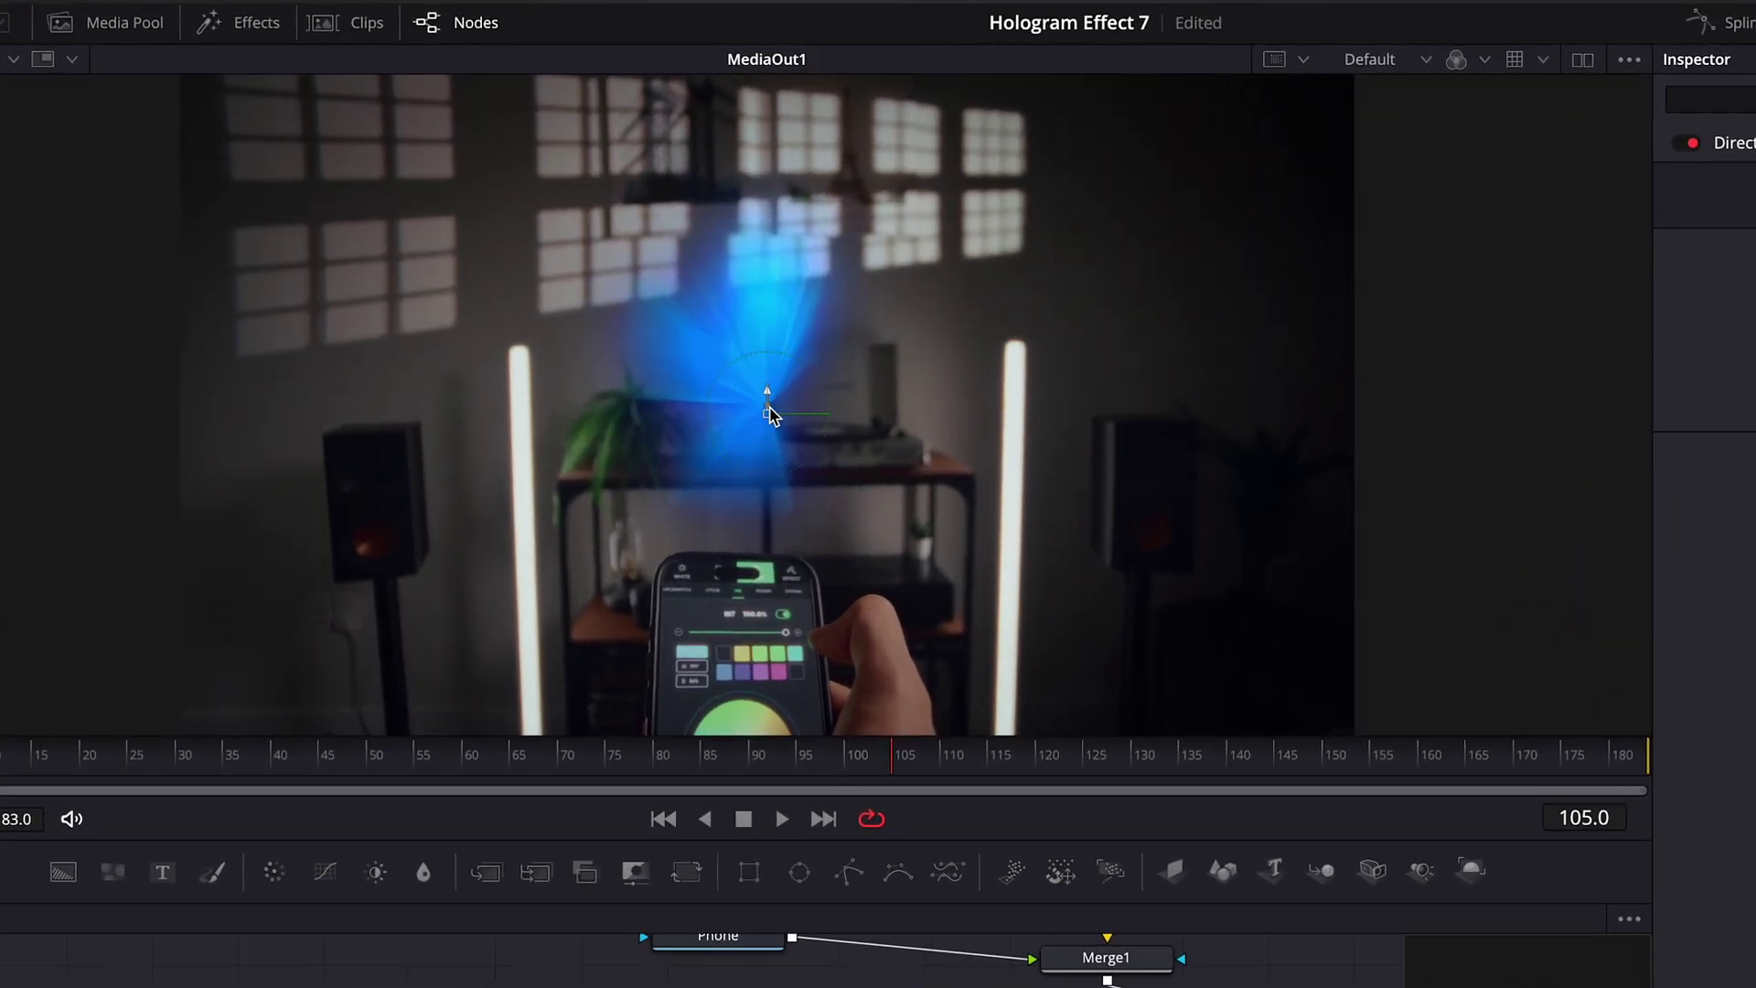
# Place the radial blur's center at the phone's top edge, at X 0.476744 and Y 0.242481, and scrub to check the beam.
pyautogui.moveTo(768, 414); pyautogui.dragTo(768, 542)
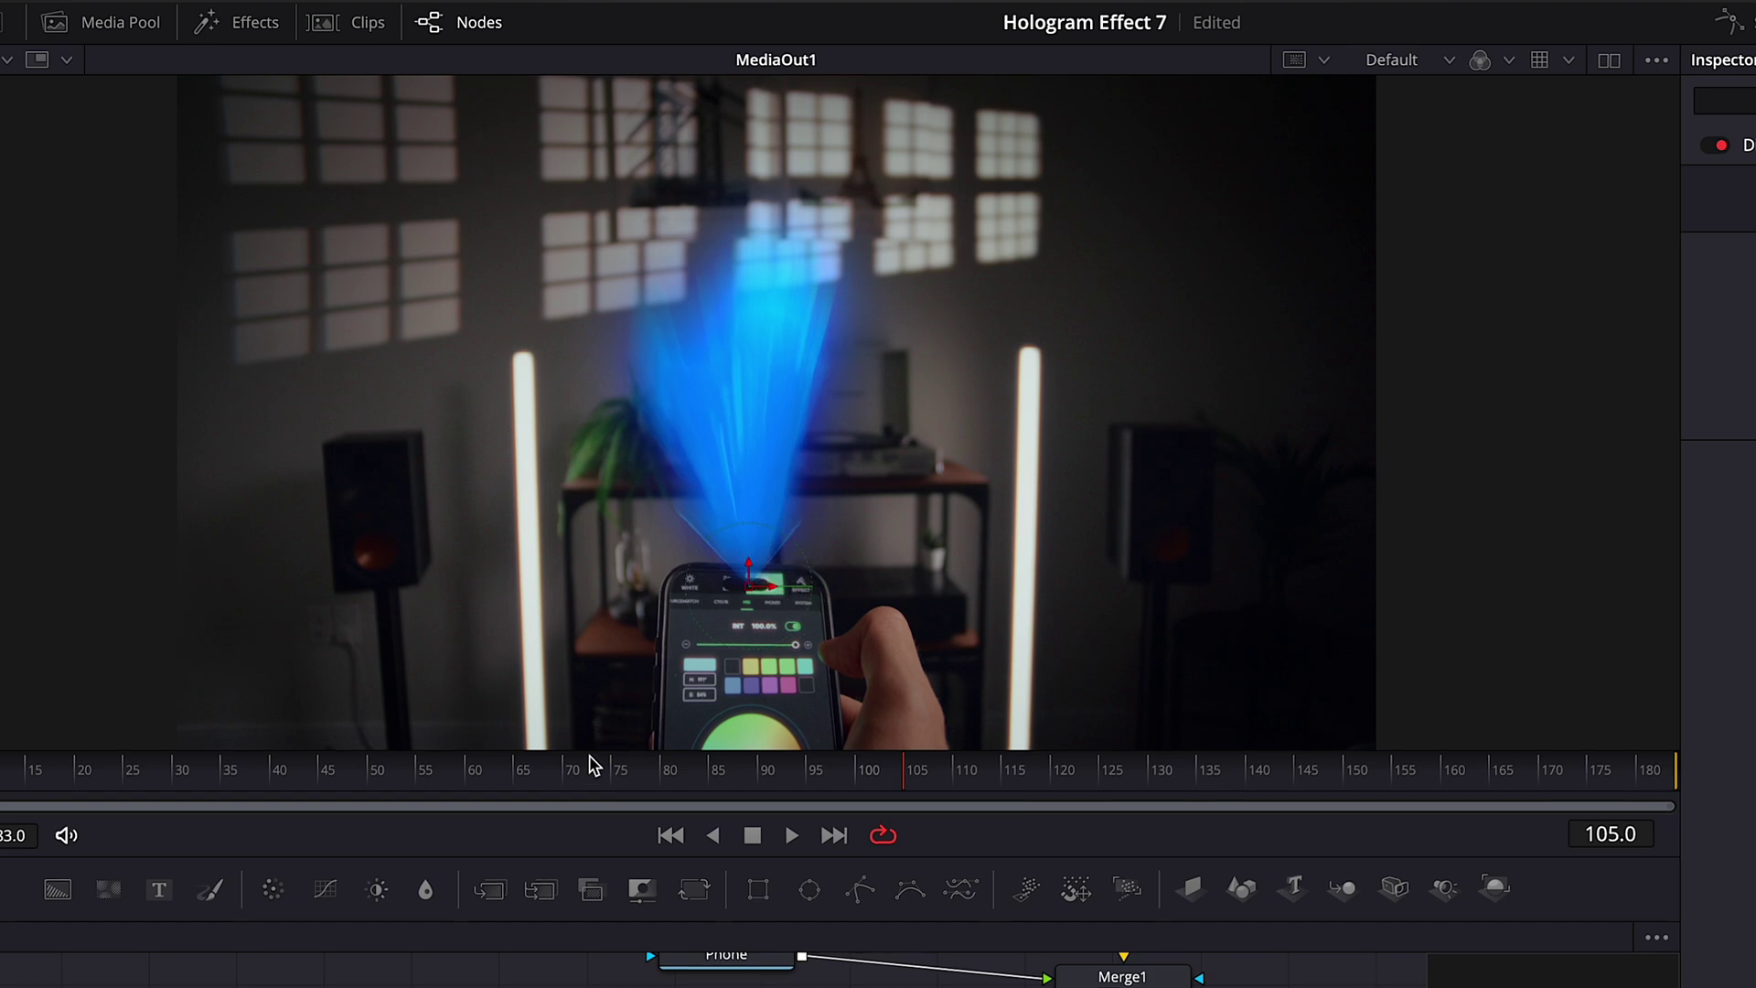
pyautogui.moveTo(591, 759); pyautogui.dragTo(921, 788)
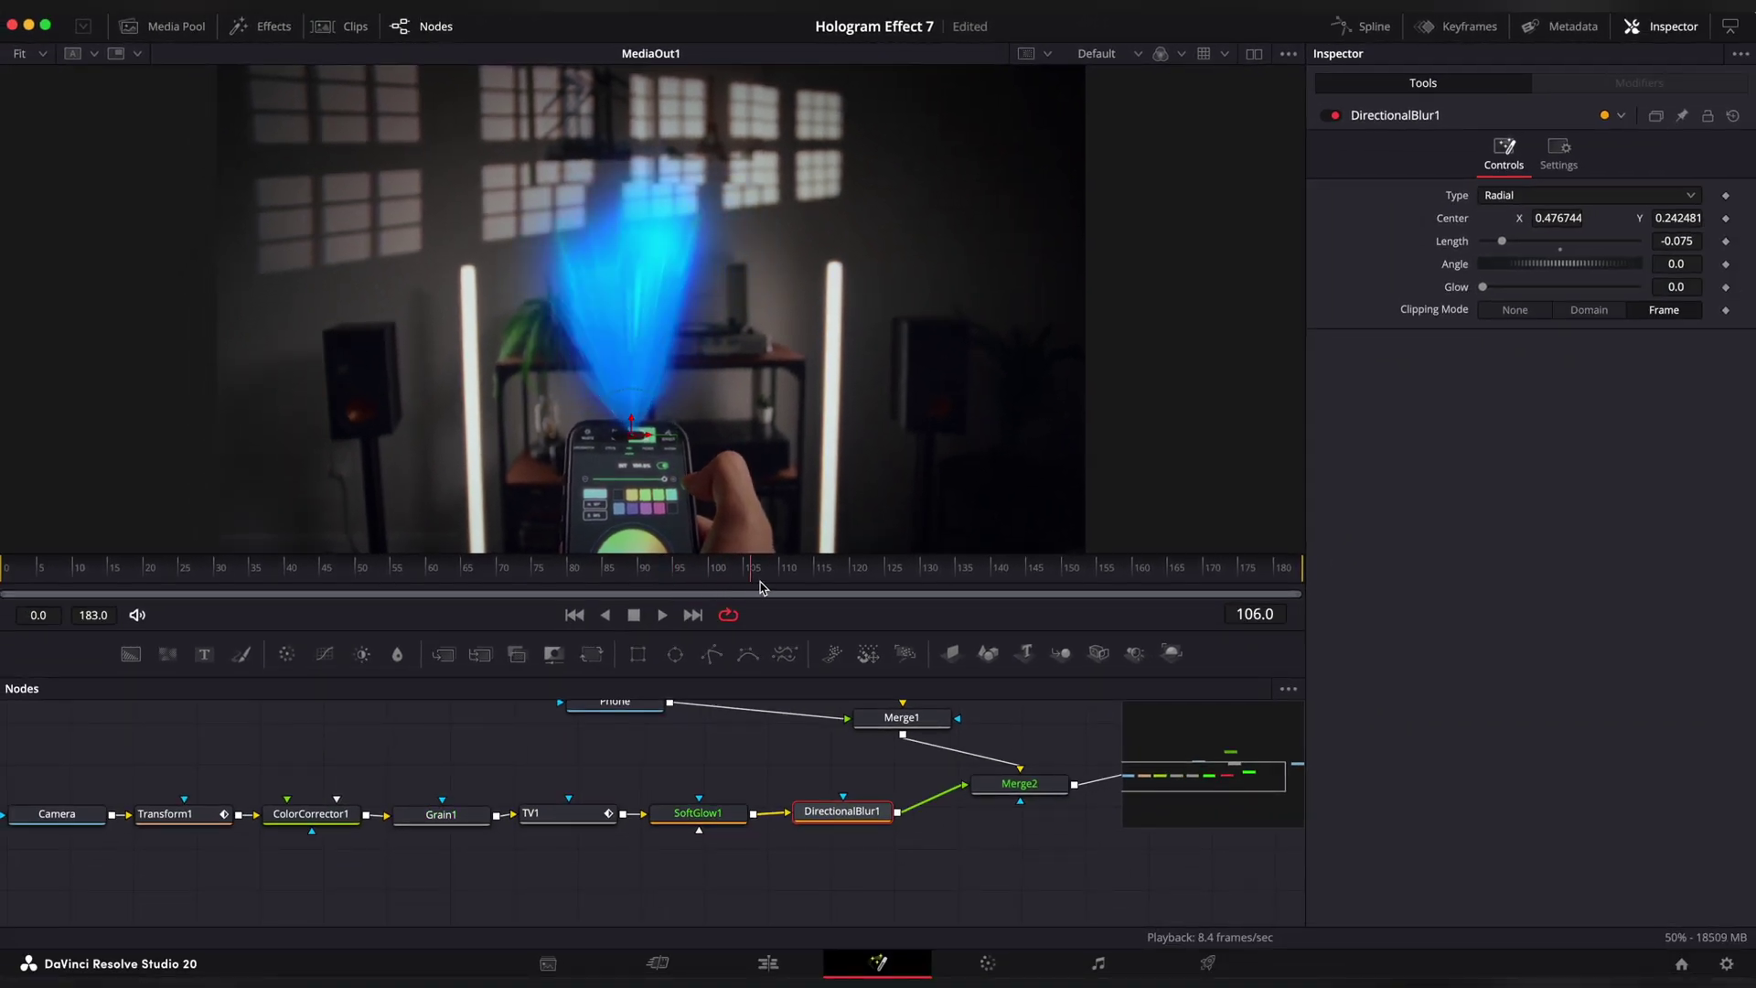
pyautogui.moveTo(761, 585); pyautogui.dragTo(706, 585)
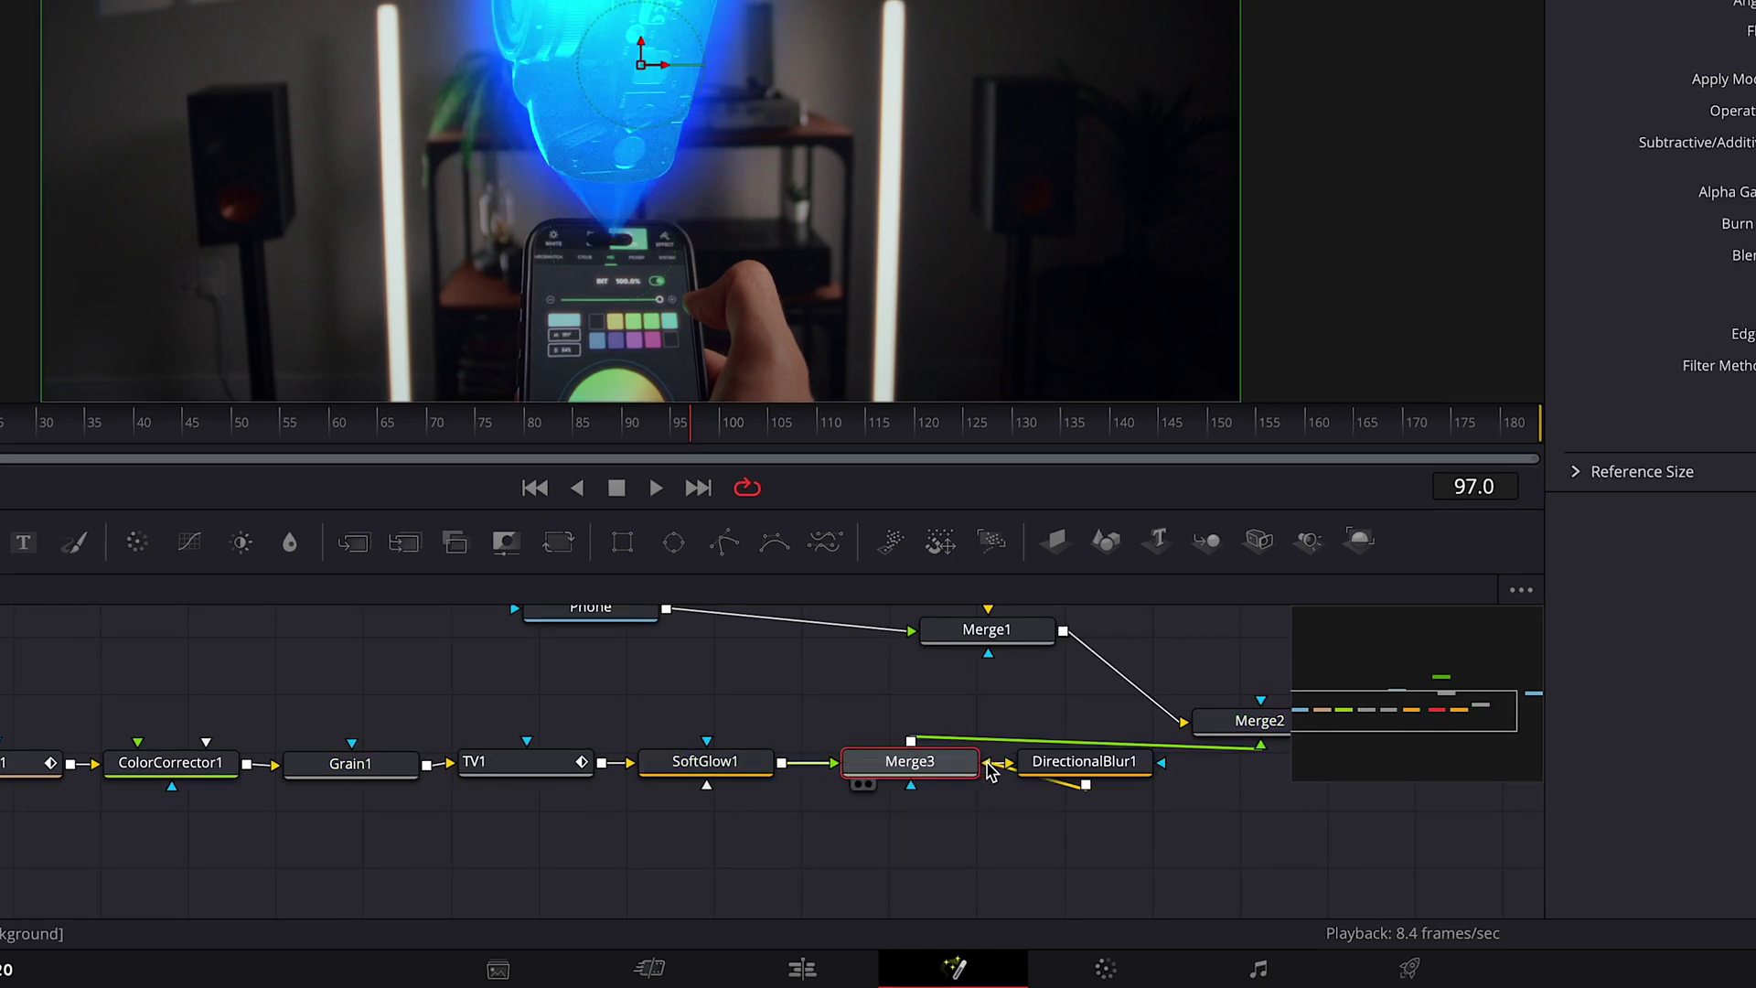
# Arrange Merge3 with the Soft Glow as foreground and the Directional Blur as background, placing the blur node below it.
pyautogui.moveTo(935, 858); pyautogui.dragTo(923, 858)
pyautogui.moveTo(945, 772); pyautogui.dragTo(939, 729)
pyautogui.moveTo(708, 433); pyautogui.dragTo(716, 433)
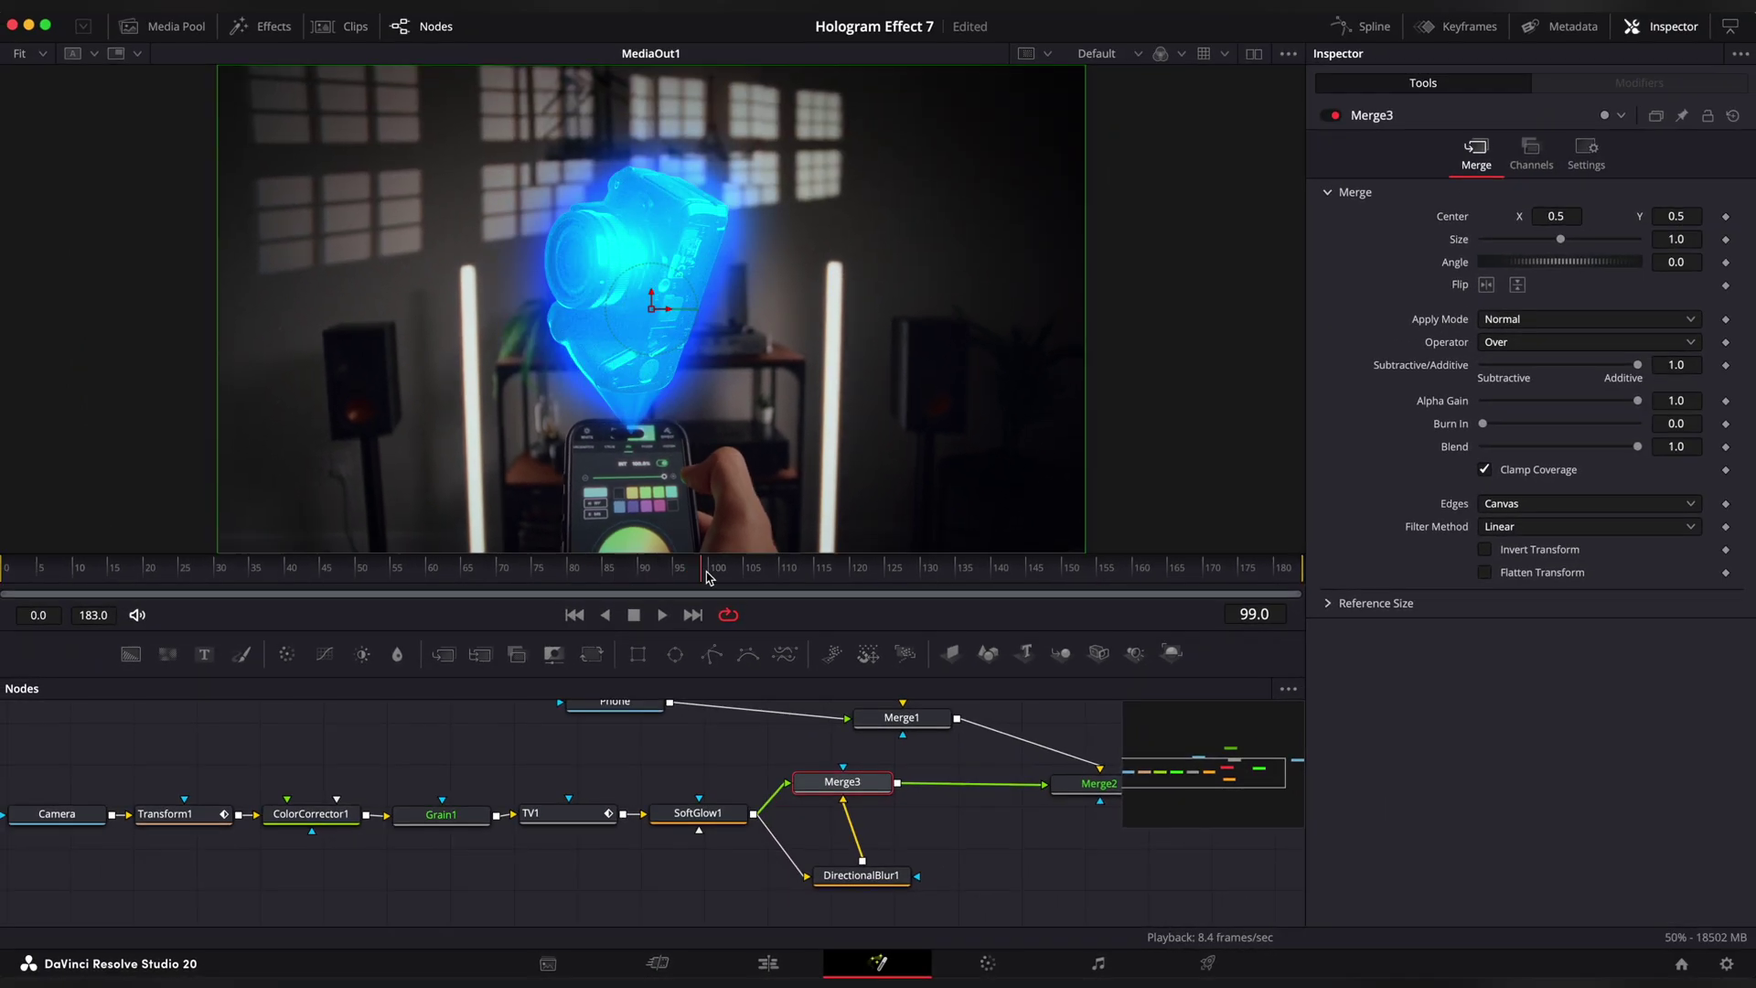
pyautogui.moveTo(708, 576); pyautogui.dragTo(604, 567)
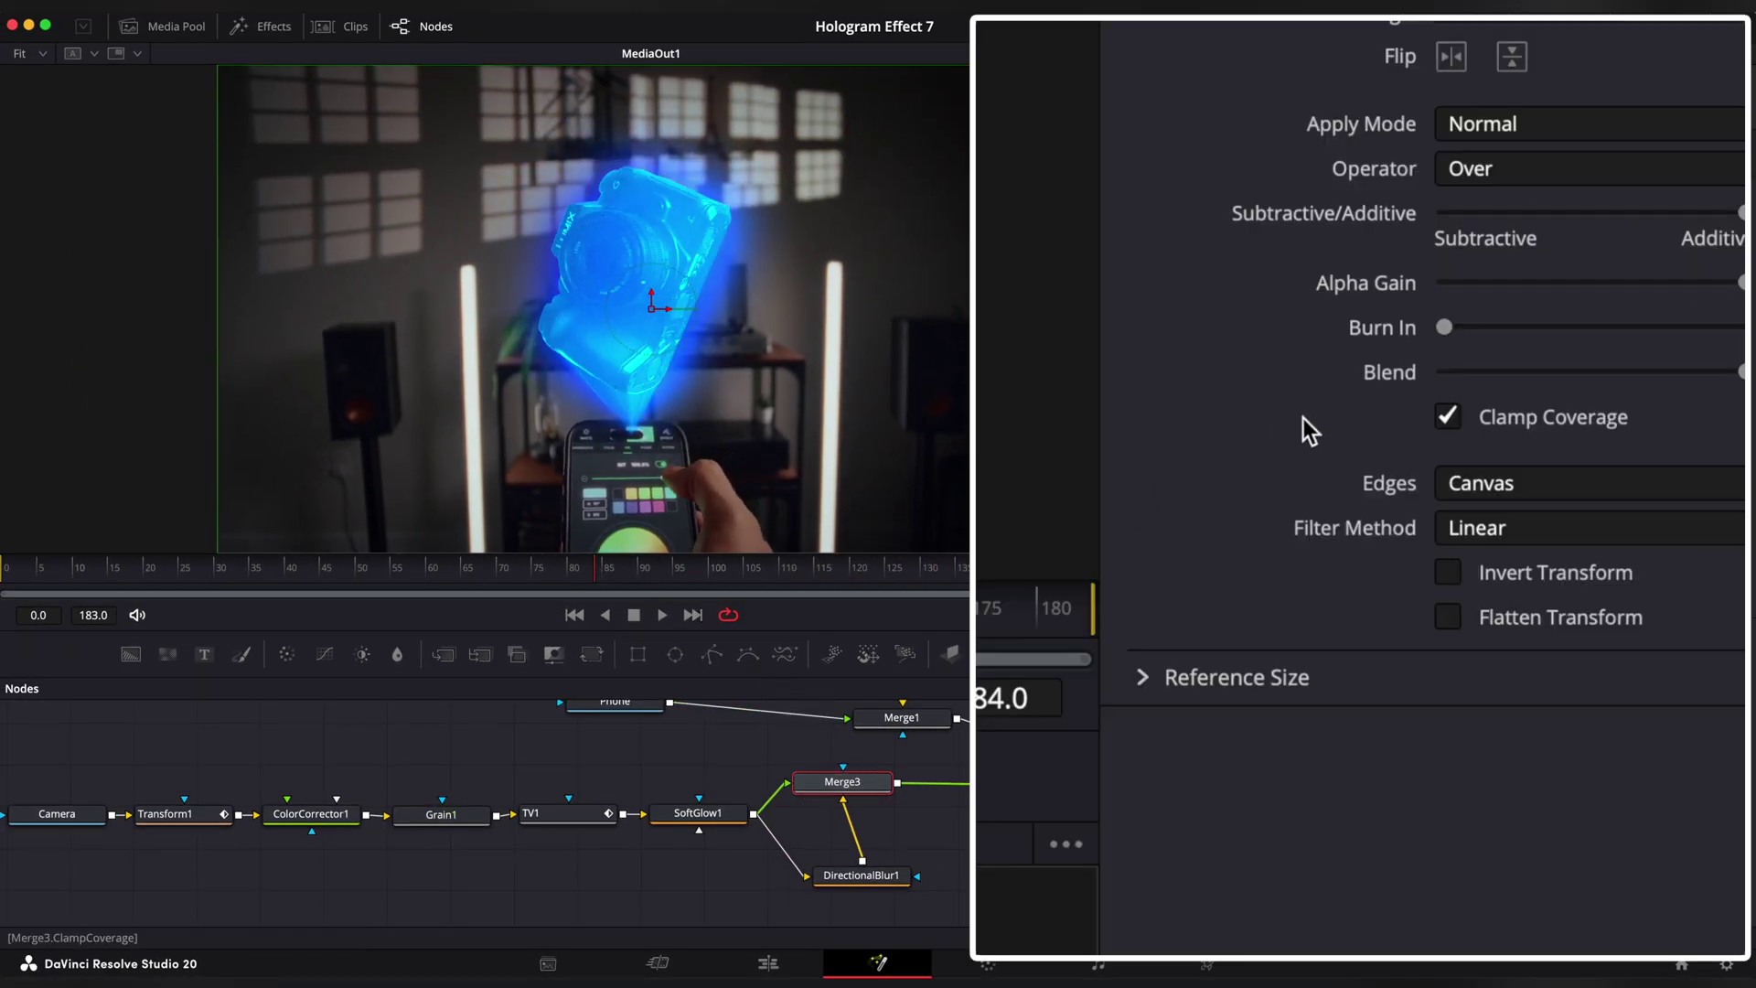
# Apply a Shake modifier to the Blend value of Merge3.
pyautogui.rightClick(1457, 444)
pyautogui.moveTo(1518, 520)
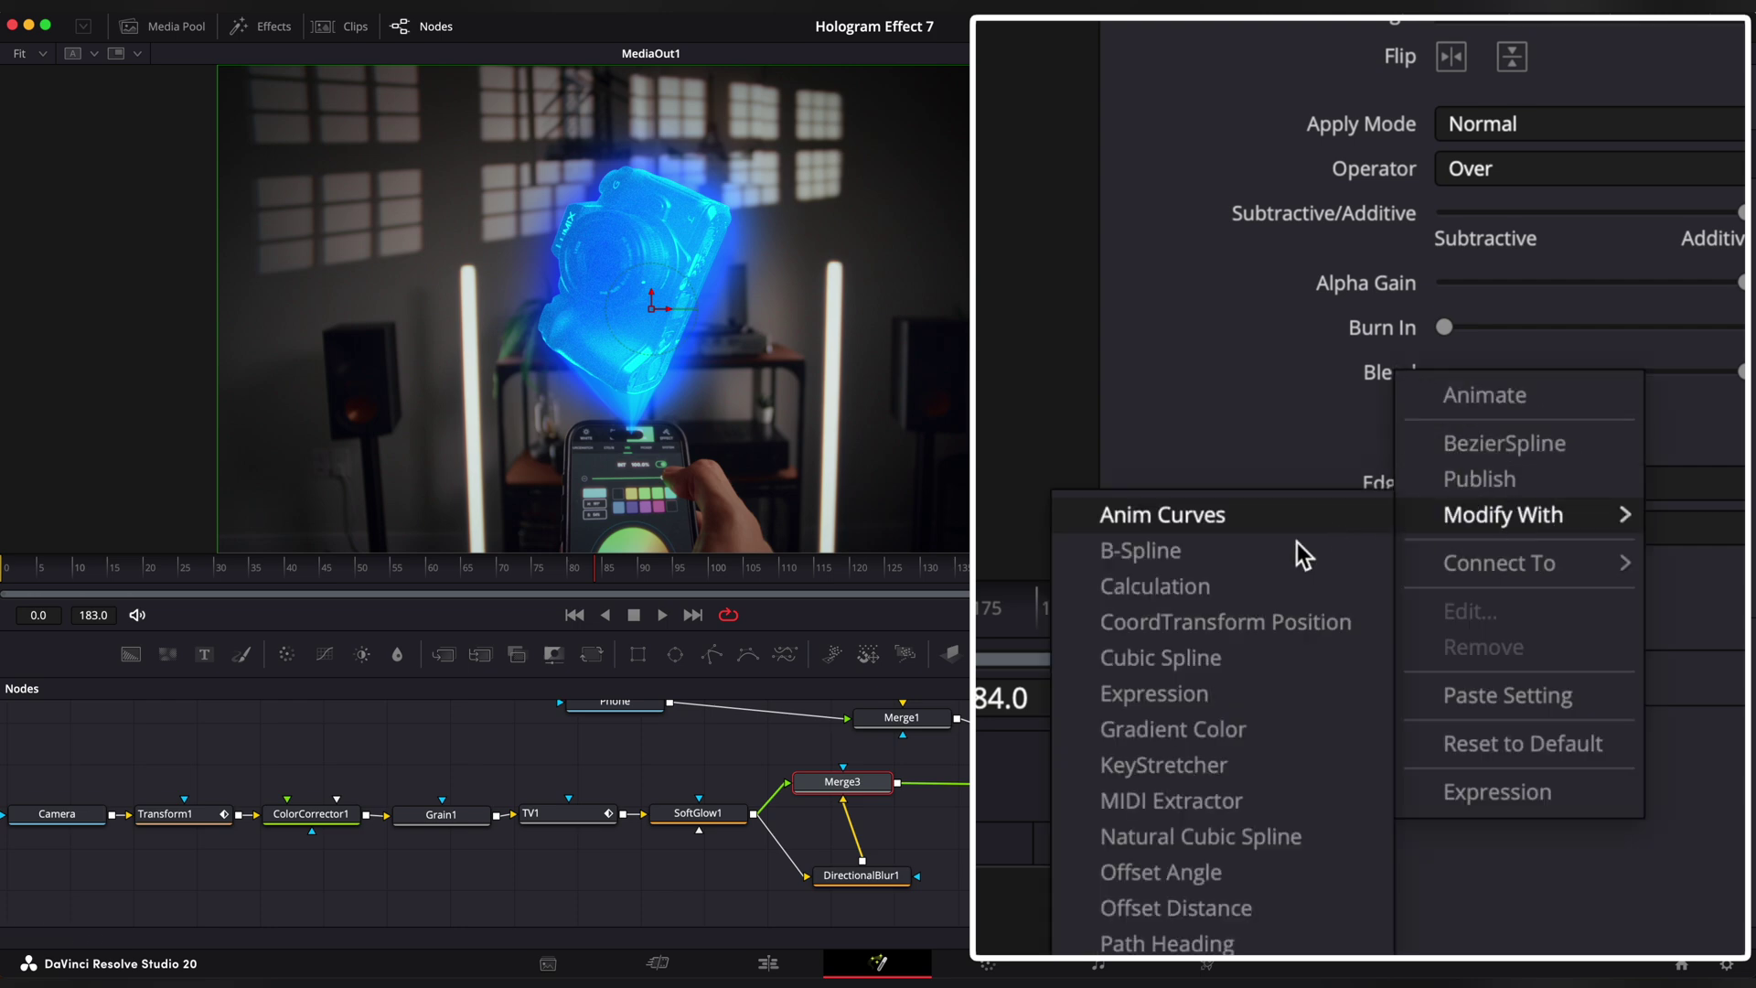
pyautogui.click(1131, 794)
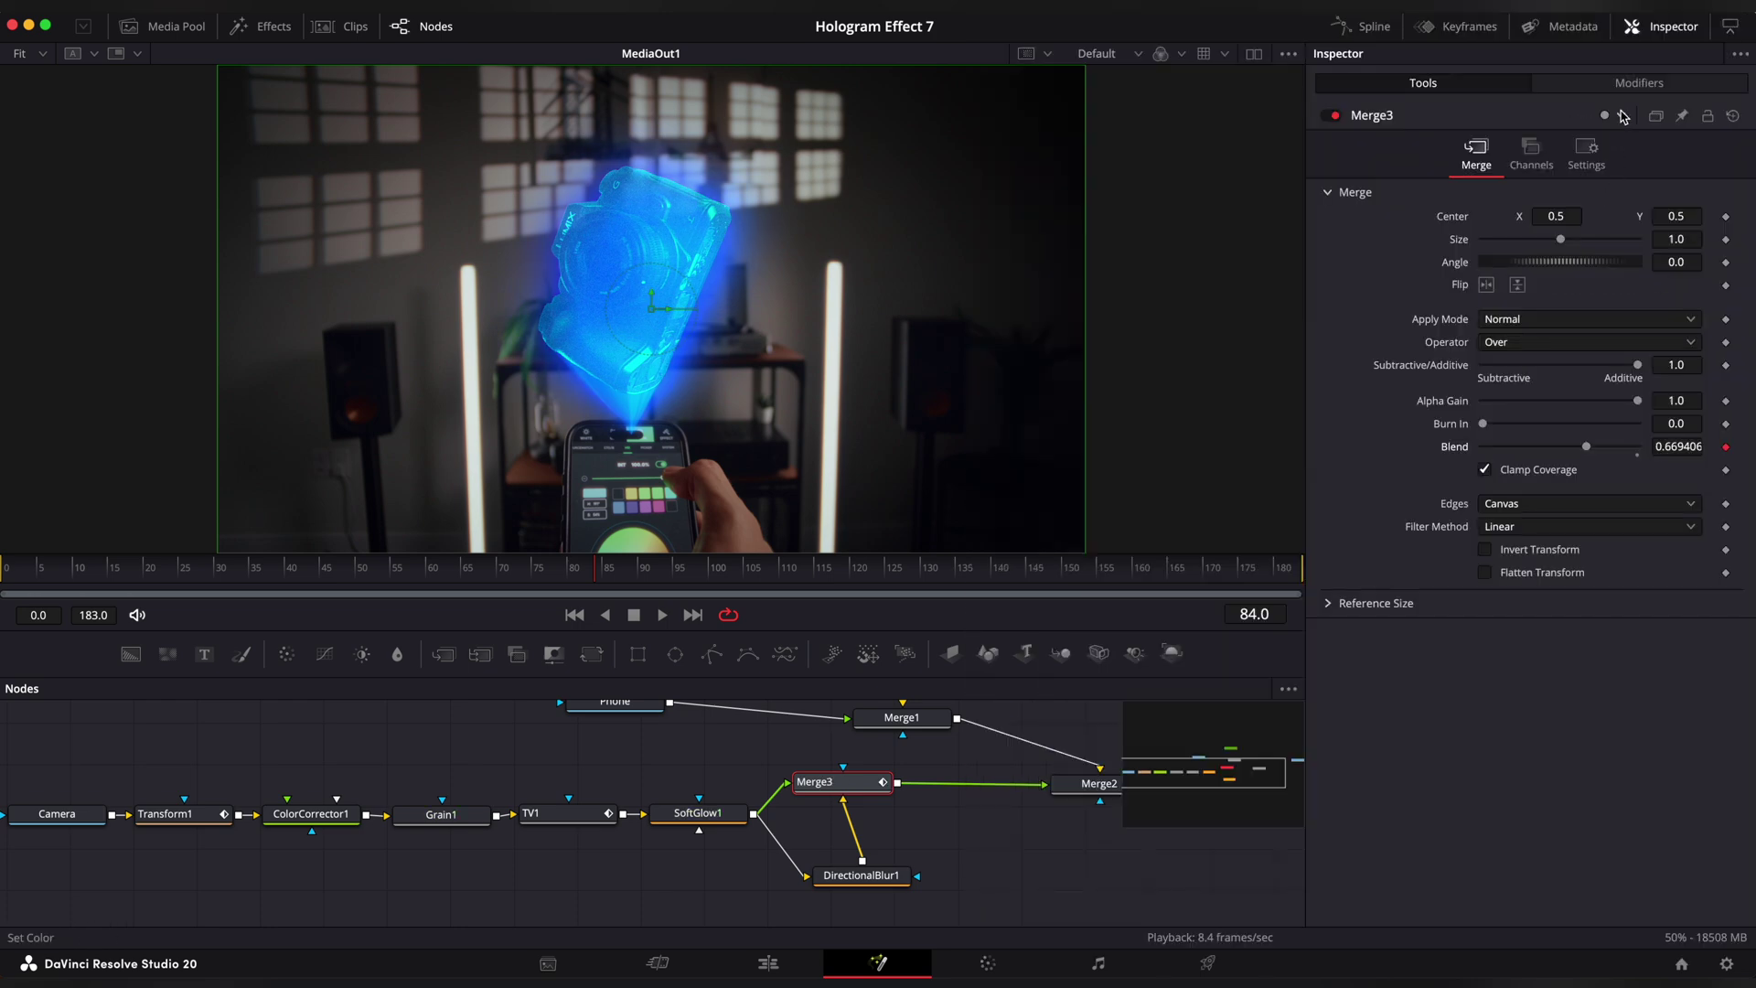
# Reseed the Blend shake and set Smoothness to 0.74, Minimum to 0.325 and Maximum to 0.893, and play back the flicker.
pyautogui.click(1624, 85)
pyautogui.click(1523, 217)
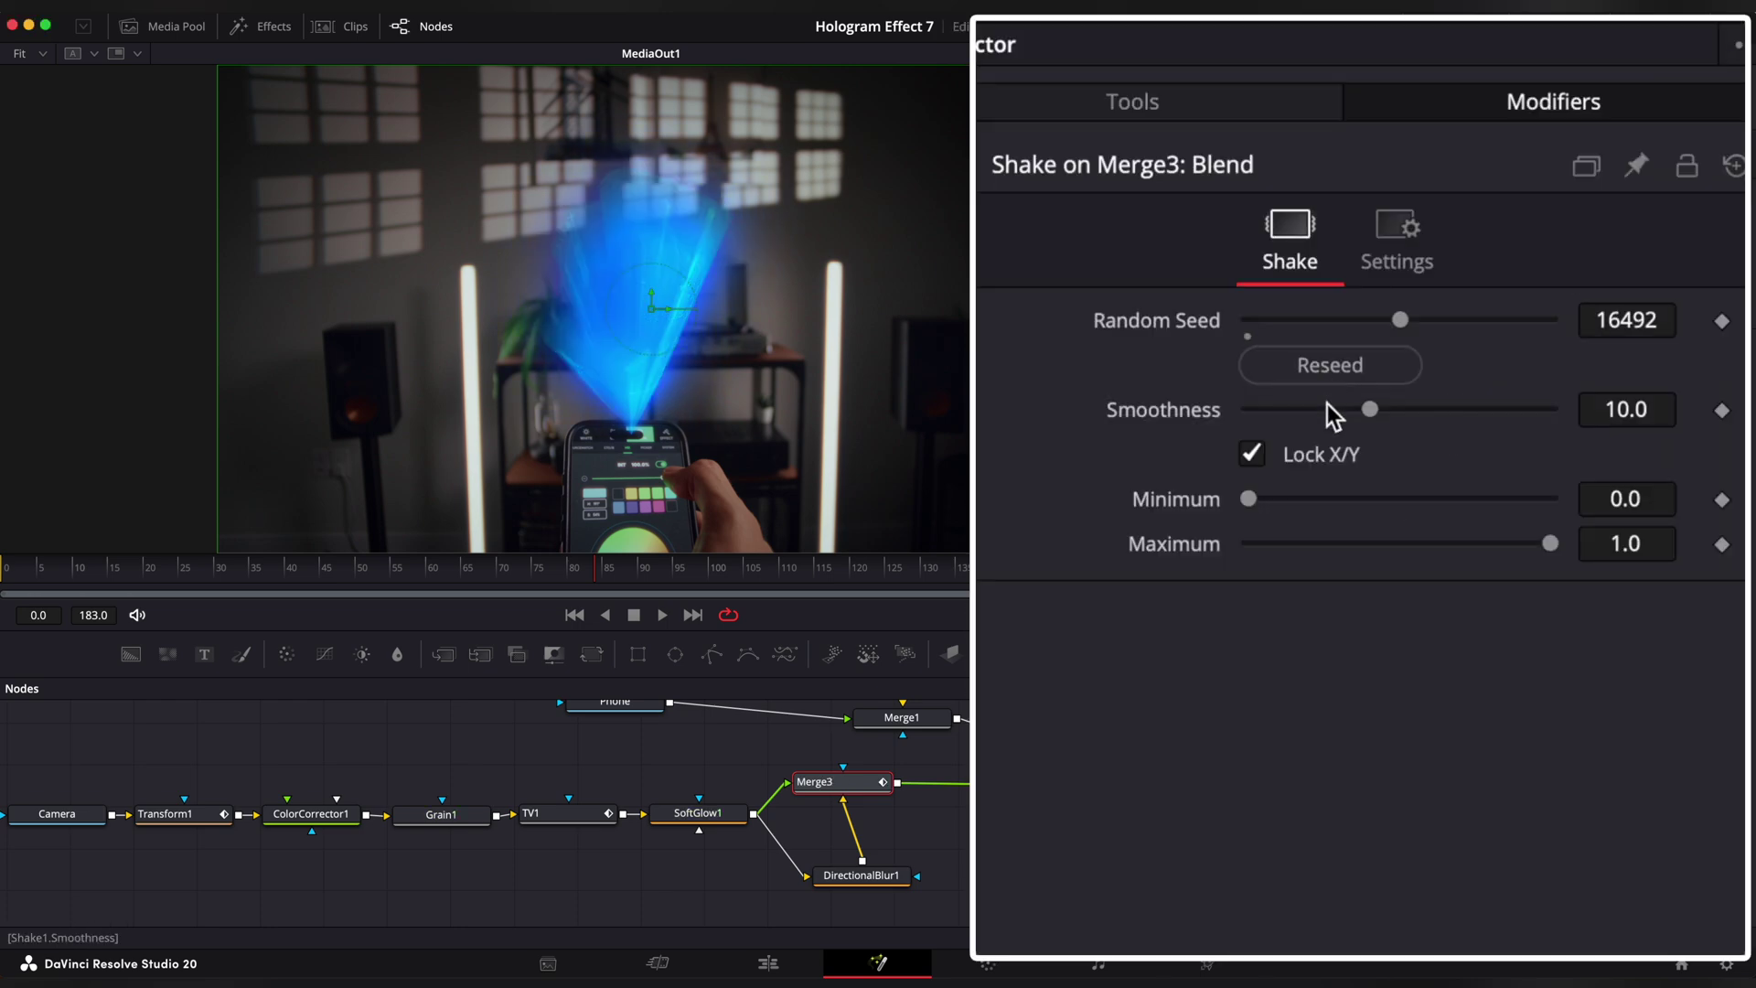
pyautogui.moveTo(1545, 240); pyautogui.dragTo(1498, 242)
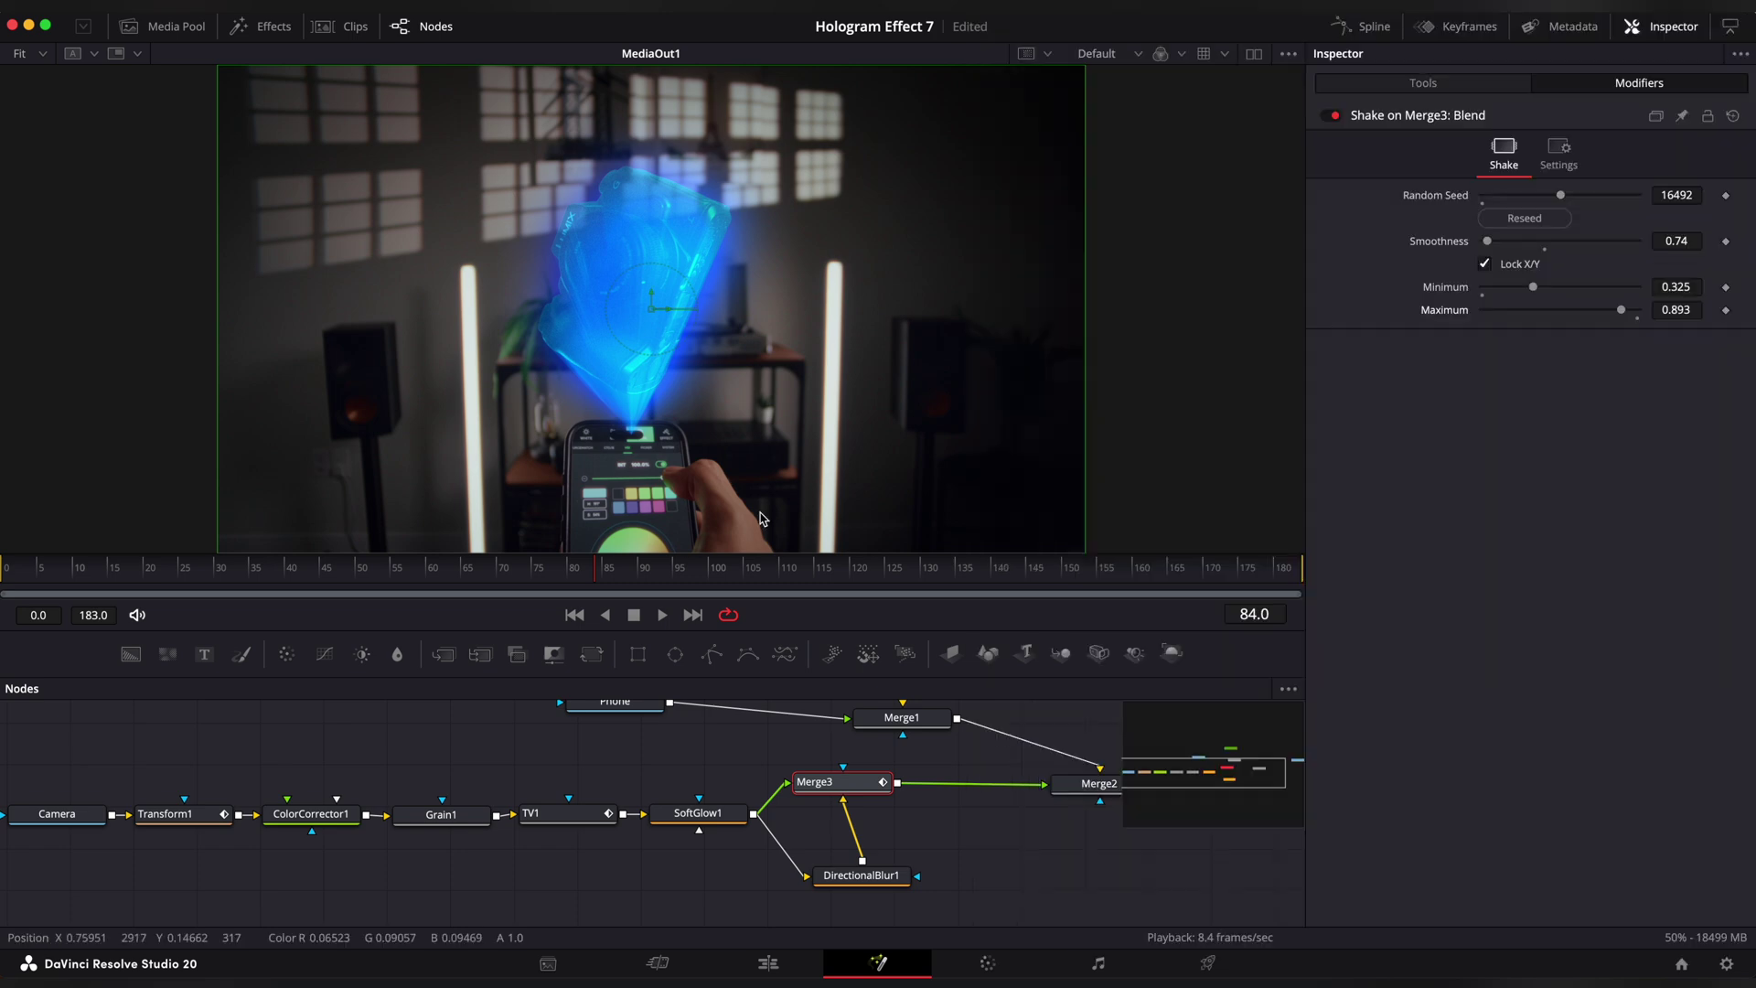
pyautogui.moveTo(513, 568); pyautogui.dragTo(430, 571)
pyautogui.press('space')
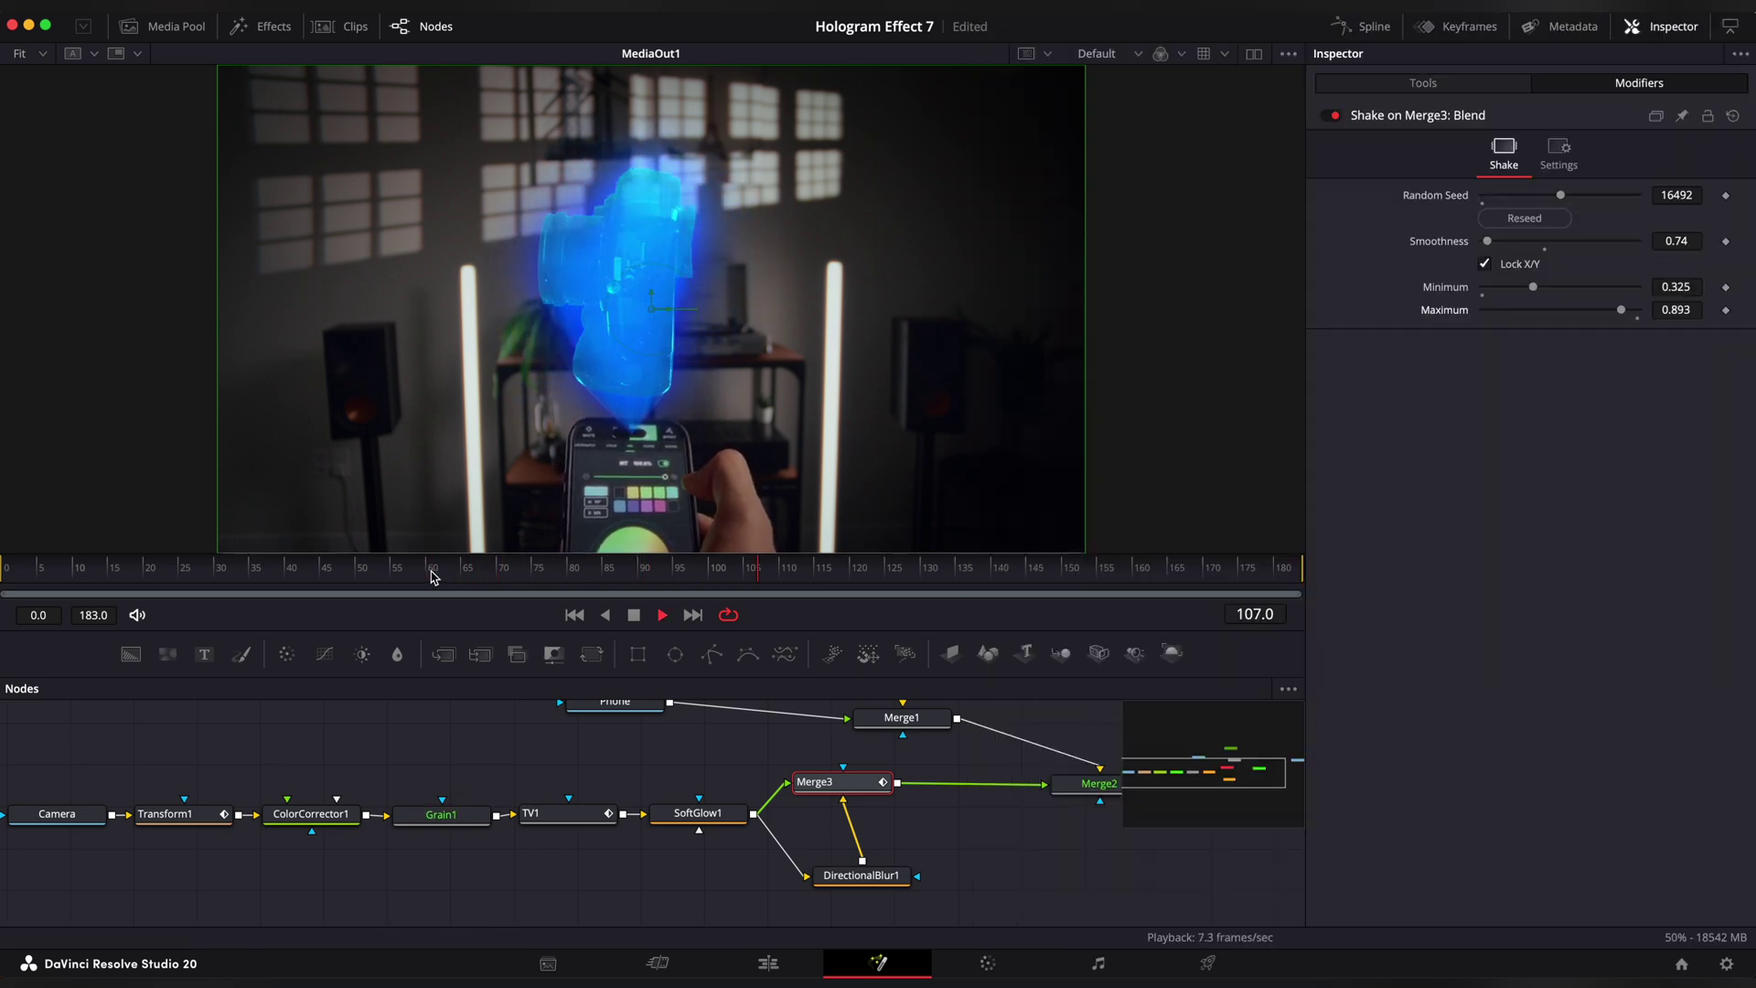
pyautogui.press('space')
# Set the Apply Mode of Merge2 to Lighten.
pyautogui.click(995, 768)
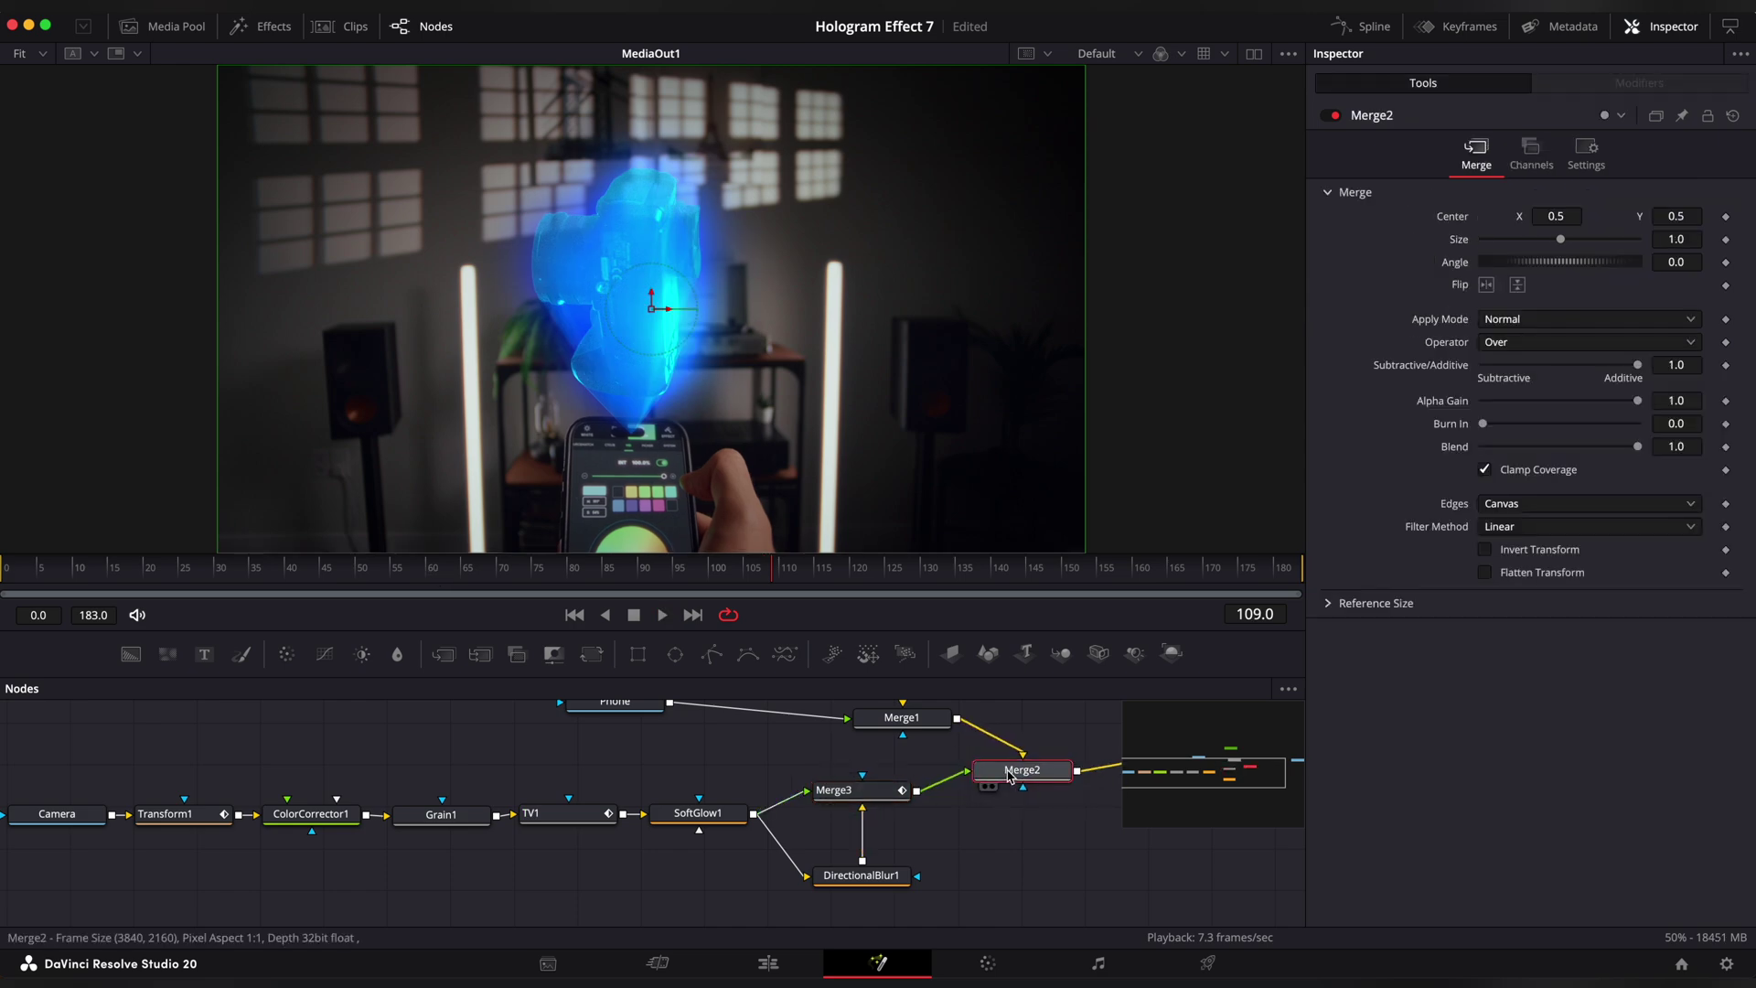
pyautogui.click(1555, 337)
pyautogui.click(1314, 649)
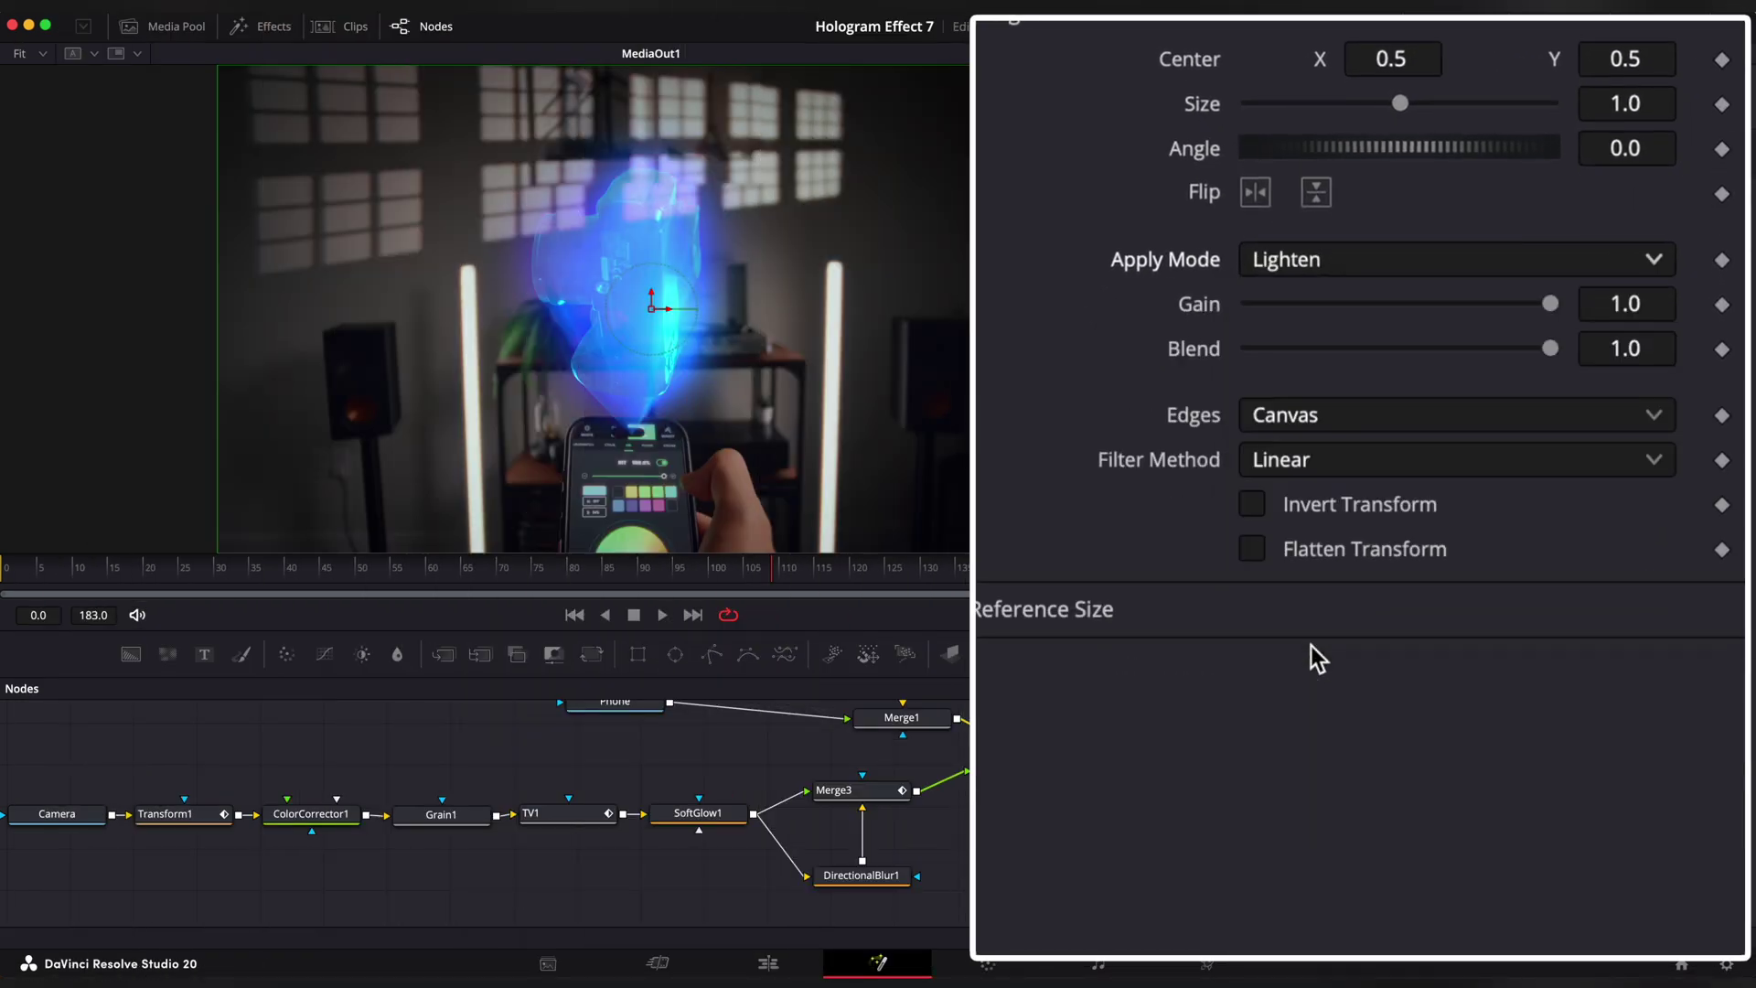
# Keyframe Merge2's Blend from 0 to 1 over about frames 29–40 and back to 0 over frames 156–169, smoothing the curves.
pyautogui.moveTo(773, 568); pyautogui.dragTo(223, 577)
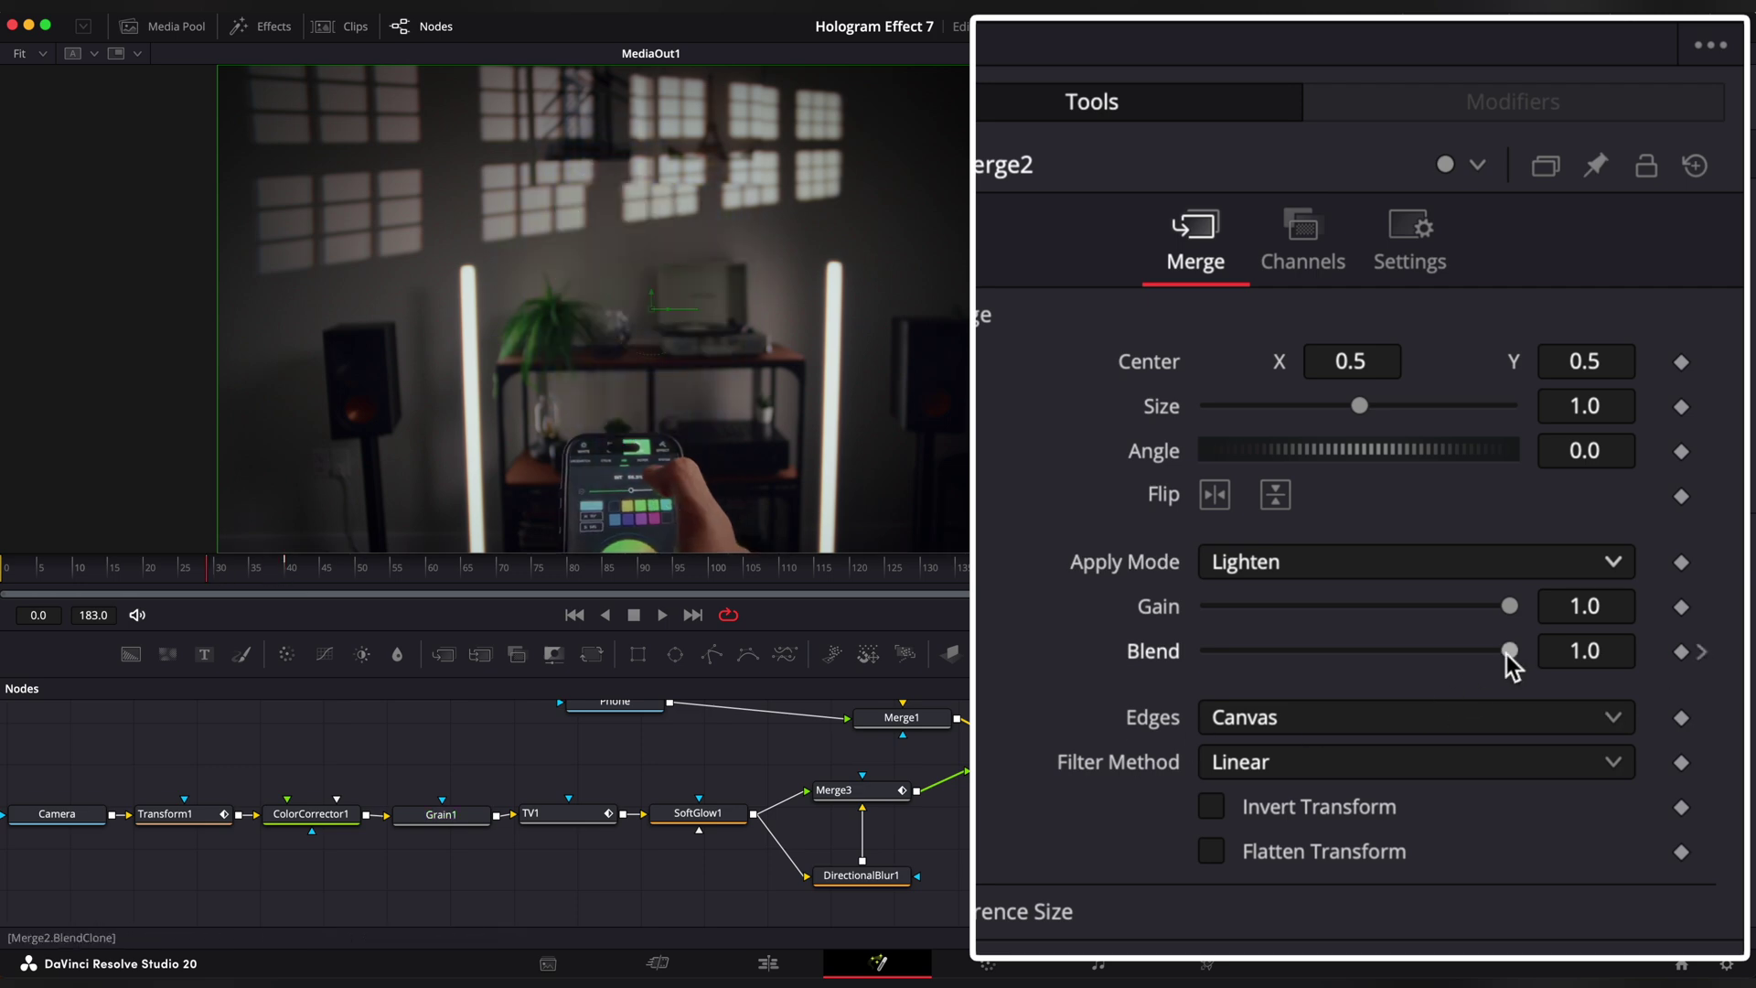
pyautogui.moveTo(846, 574)
pyautogui.mouseDown()
pyautogui.moveTo(668, 573)
pyautogui.moveTo(817, 571)
pyautogui.mouseUp()
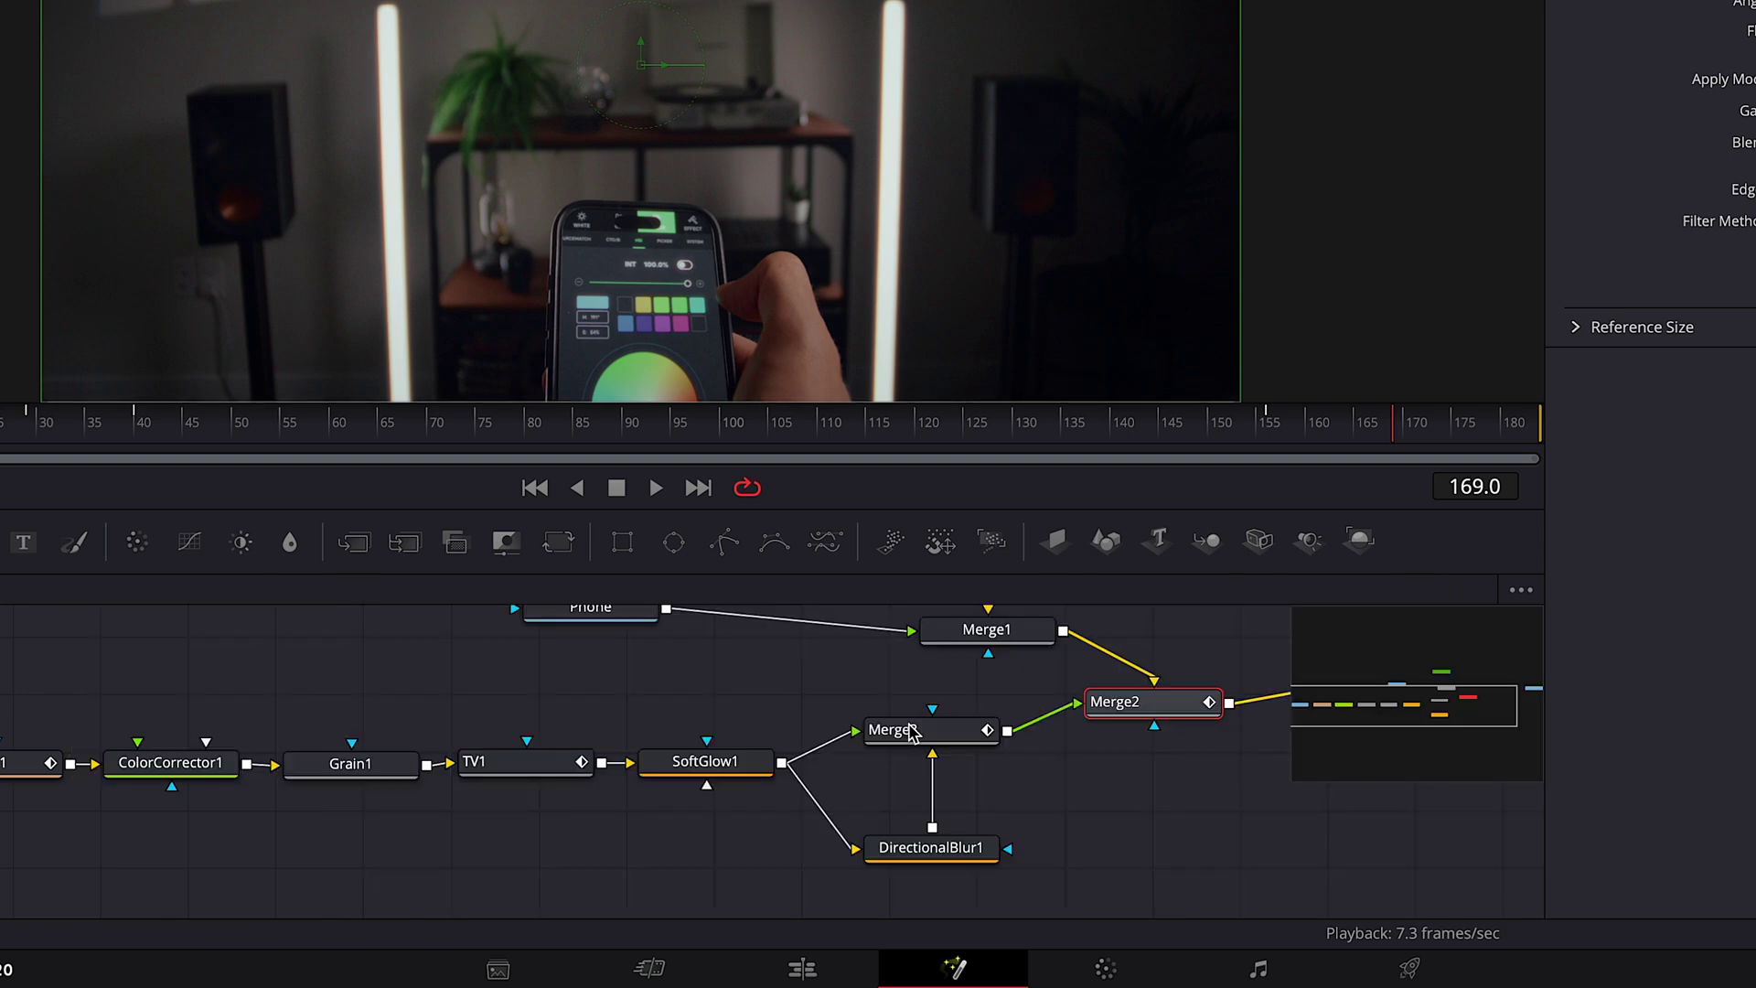
pyautogui.moveTo(1392, 422); pyautogui.dragTo(612, 425)
pyautogui.moveTo(635, 578); pyautogui.dragTo(926, 585)
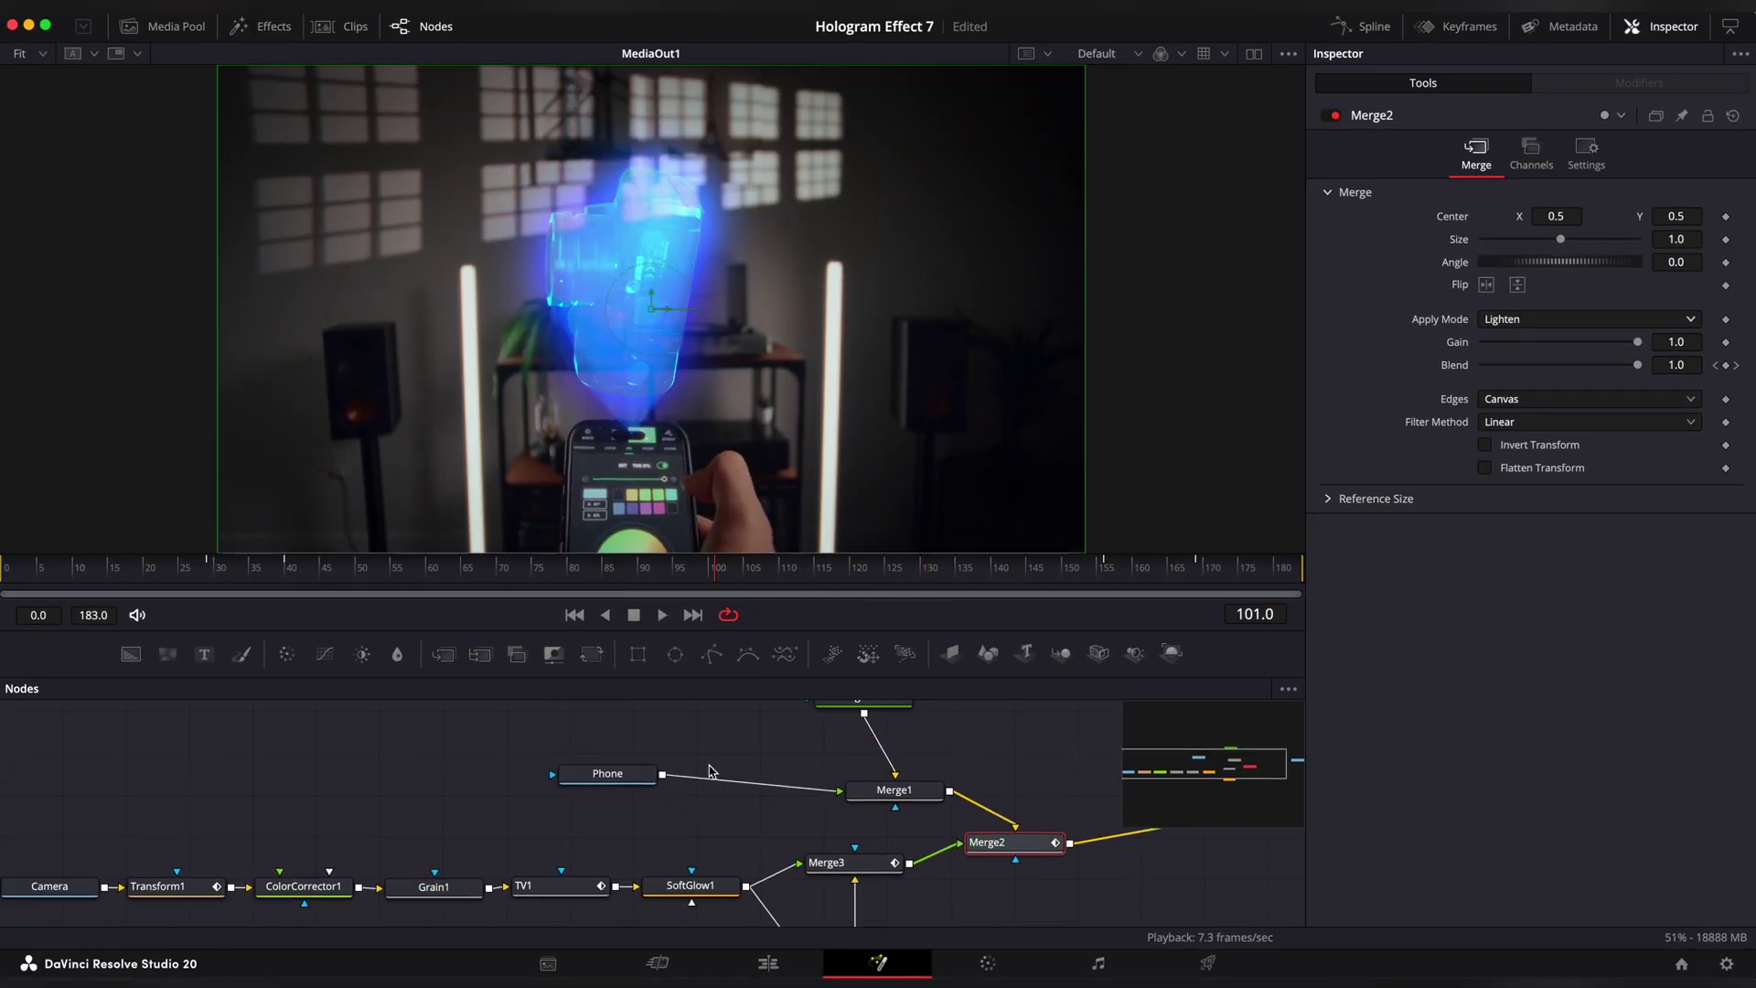
# Add a Planar Tracker after the Phone node, with a Hybrid Point/Area tracker and the reference time at frame 101.
pyautogui.click(627, 746)
pyautogui.hotkey('shift', 'space')
pyautogui.write('direc')
pyautogui.press('Return')
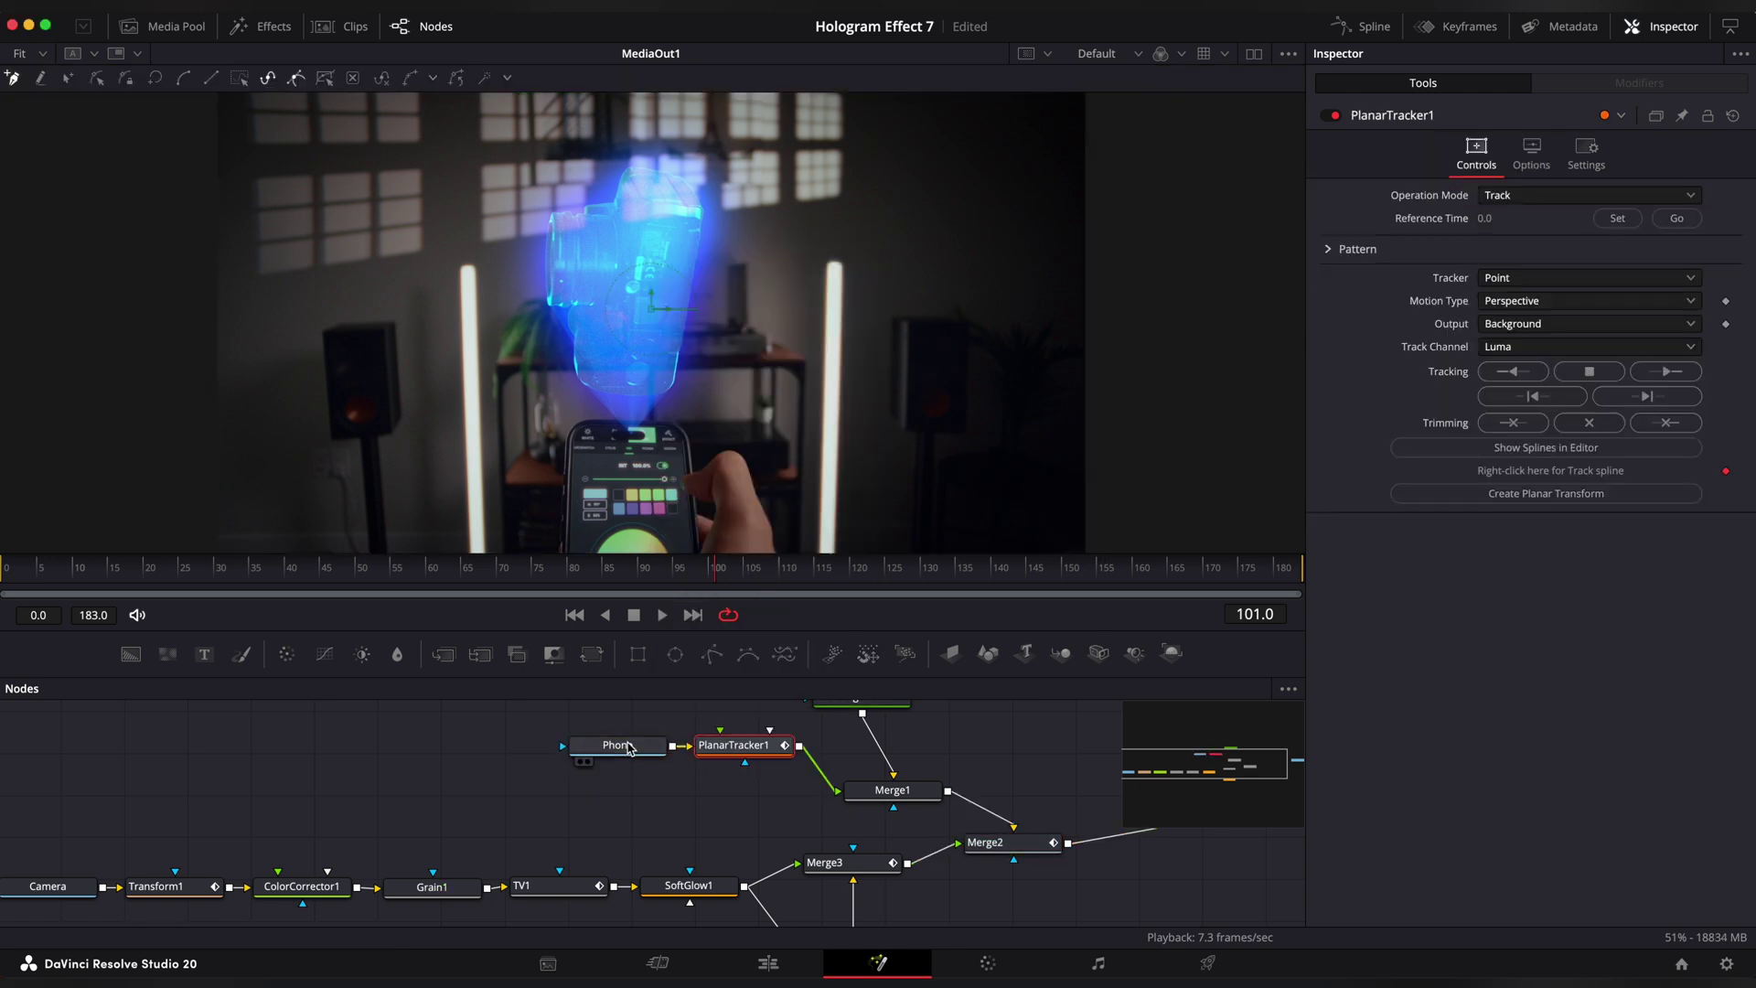
pyautogui.click(1555, 277)
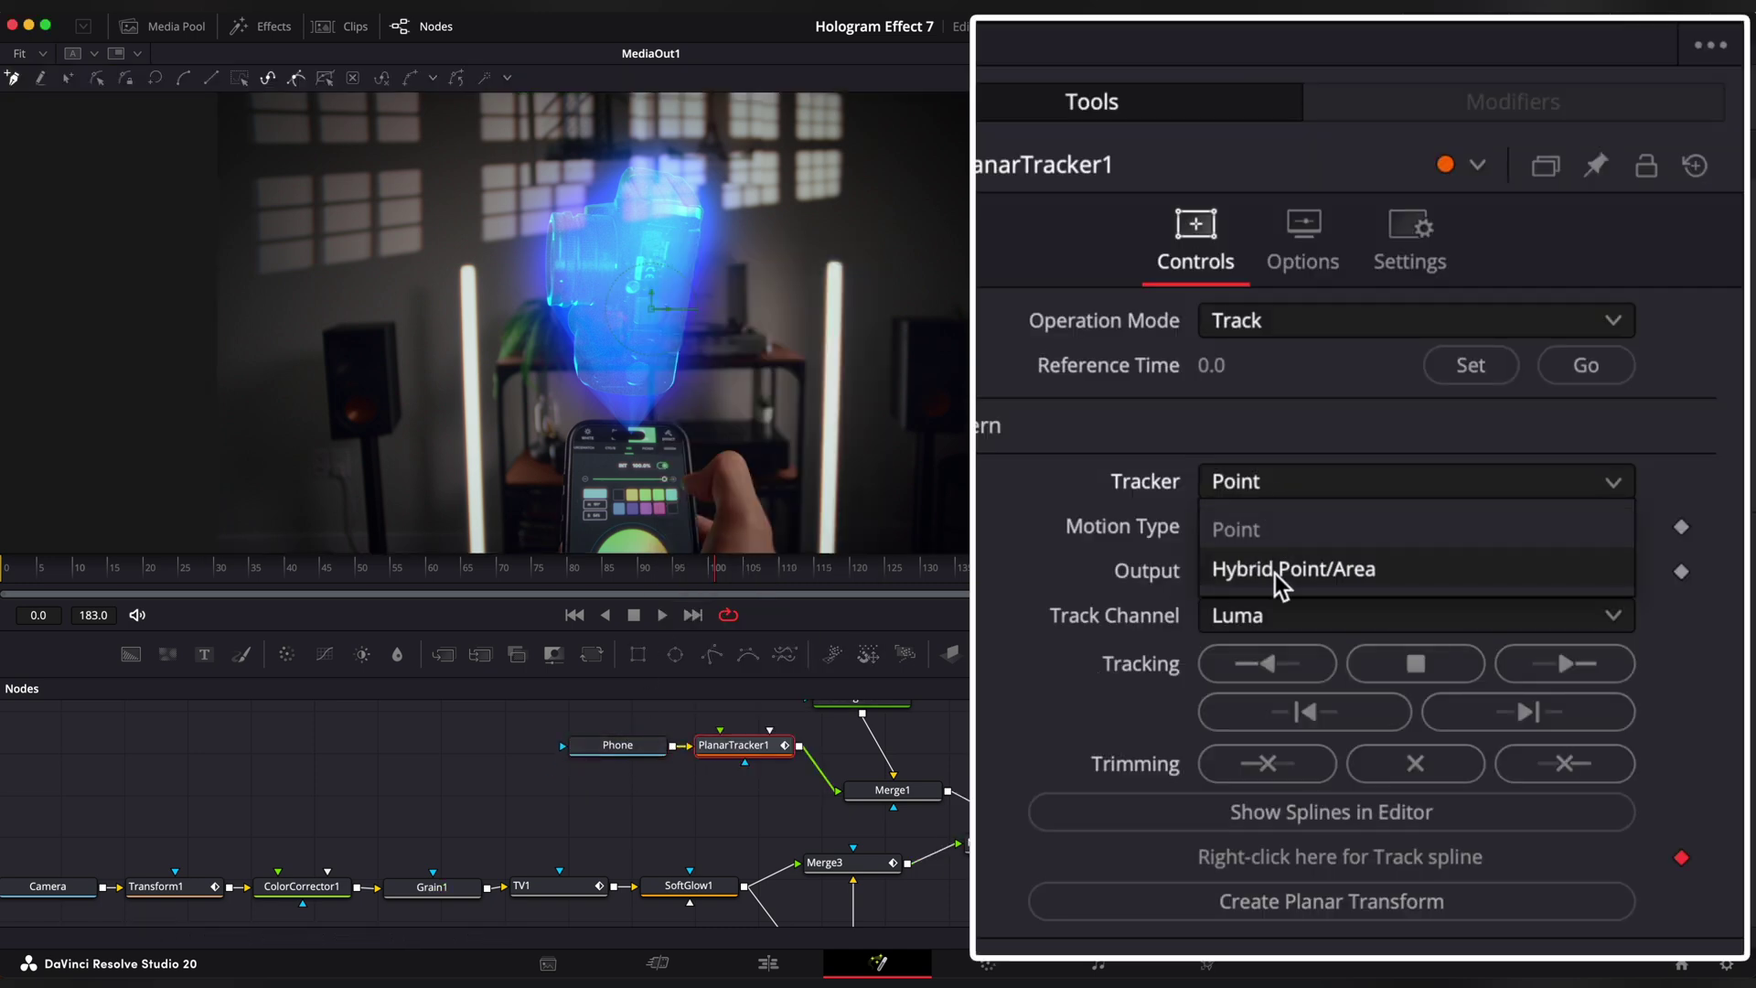
pyautogui.click(1518, 323)
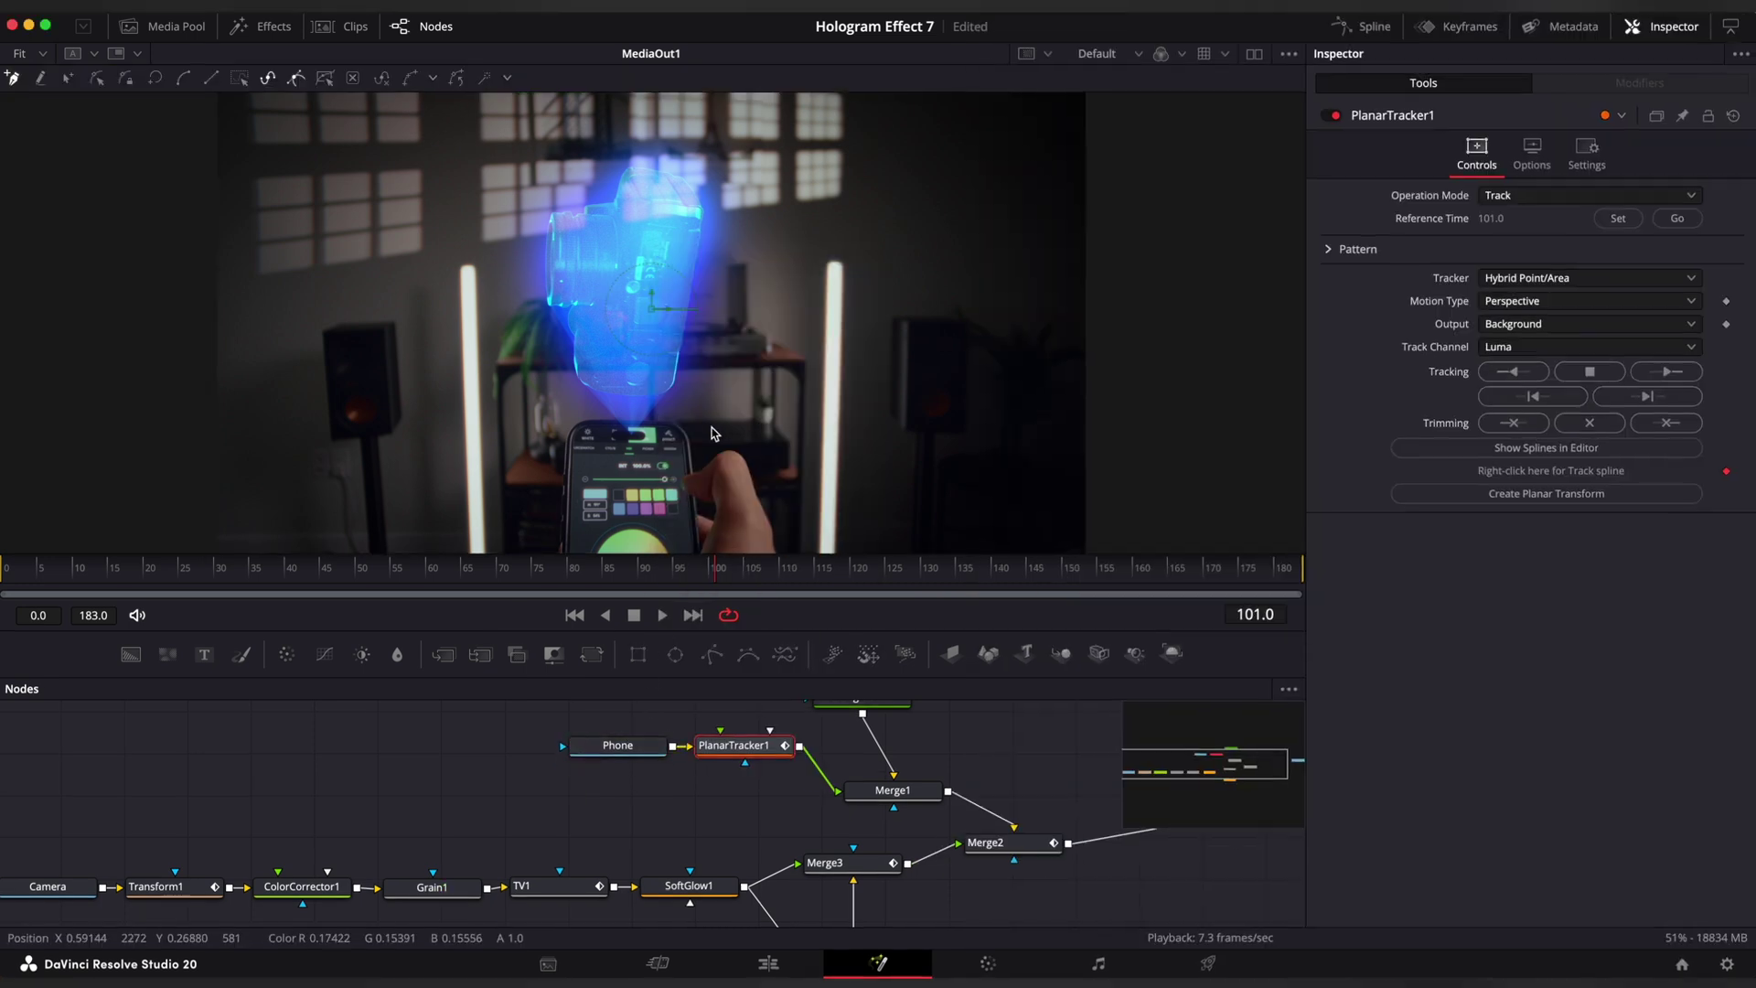
# Outline the upper part of the phone as the planar tracking pattern and track it forward and backward from frame 101.
pyautogui.click(668, 436)
pyautogui.click(651, 418)
pyautogui.click(607, 417)
pyautogui.click(586, 428)
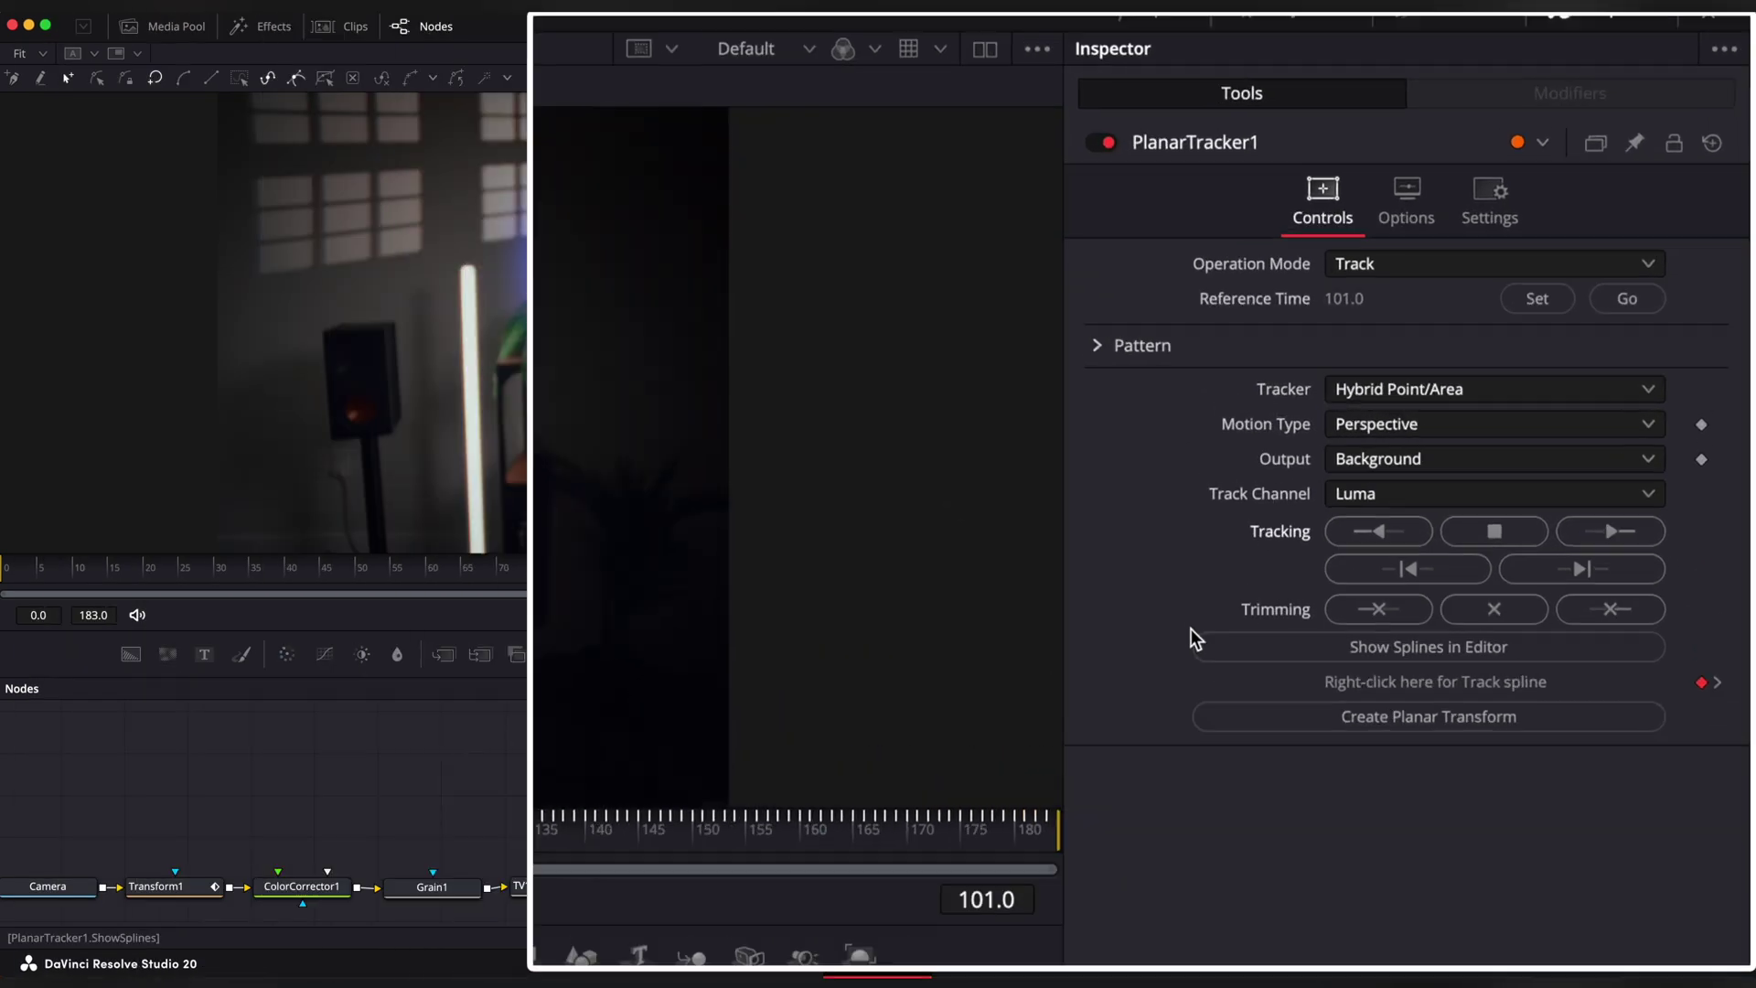
pyautogui.click(1513, 372)
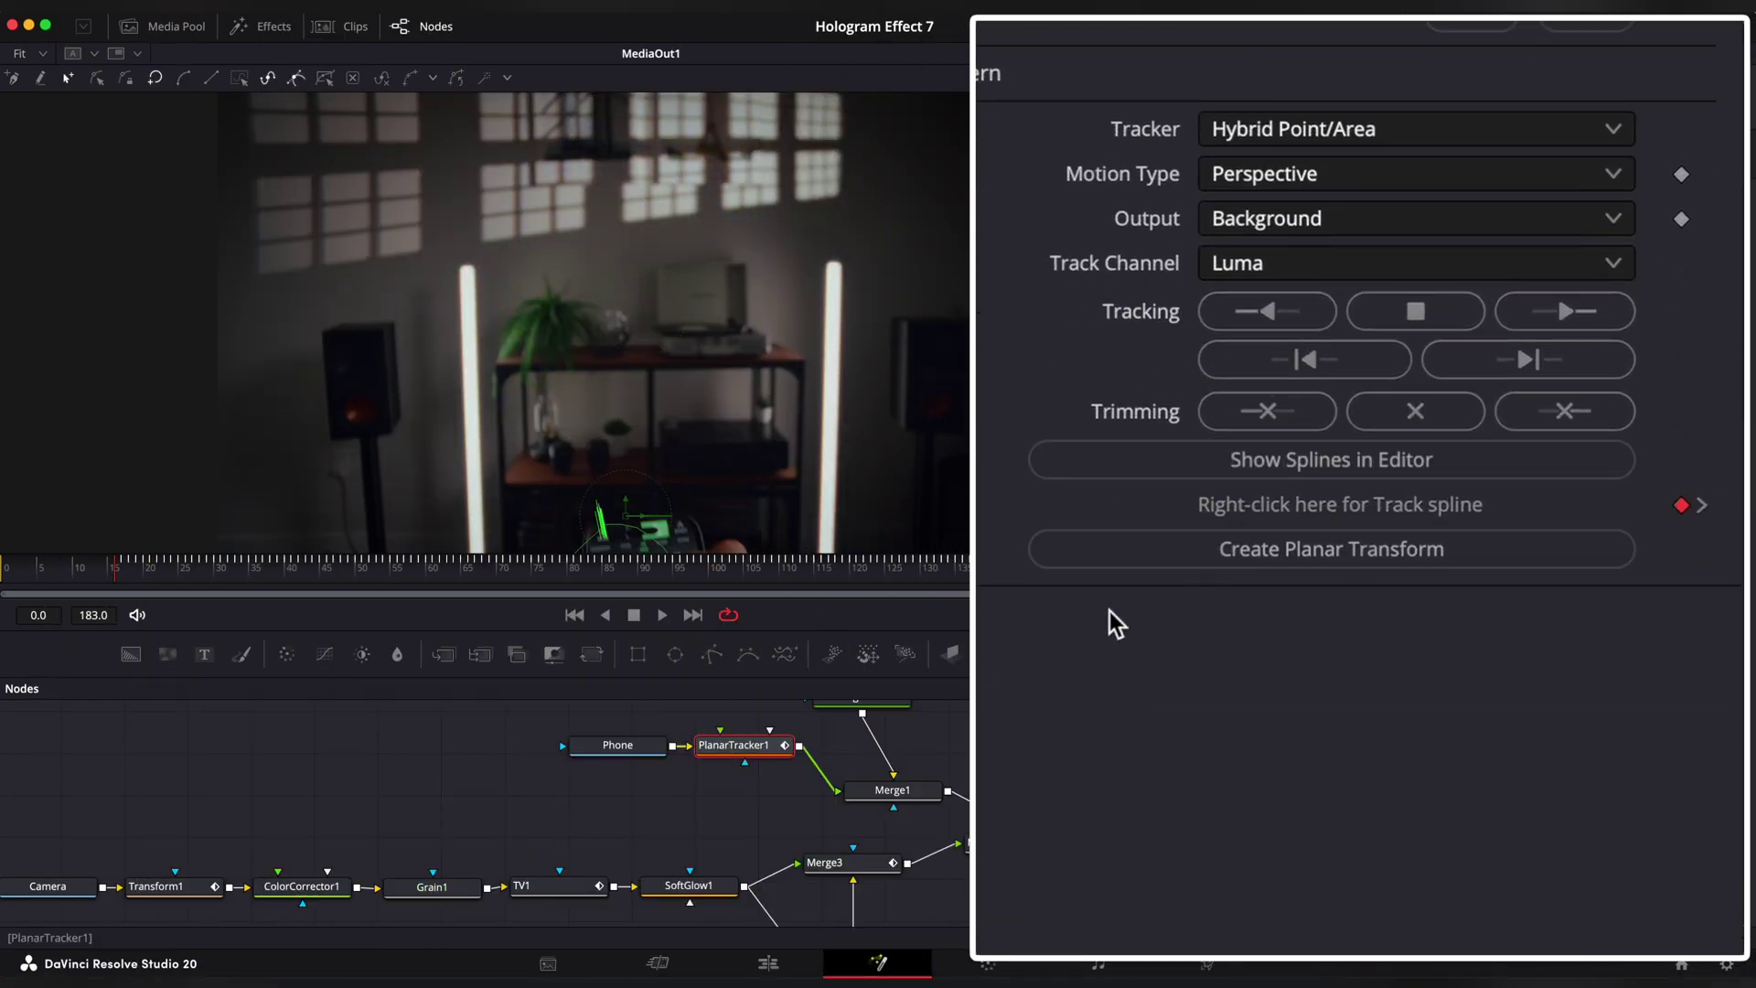
# Create a Planar Transform from the tracker, insert it between Merge3 and Merge2, and scrub through frames to check the hologram's motion.
pyautogui.moveTo(1063, 710); pyautogui.dragTo(1011, 764)
pyautogui.moveTo(702, 722); pyautogui.dragTo(674, 737)
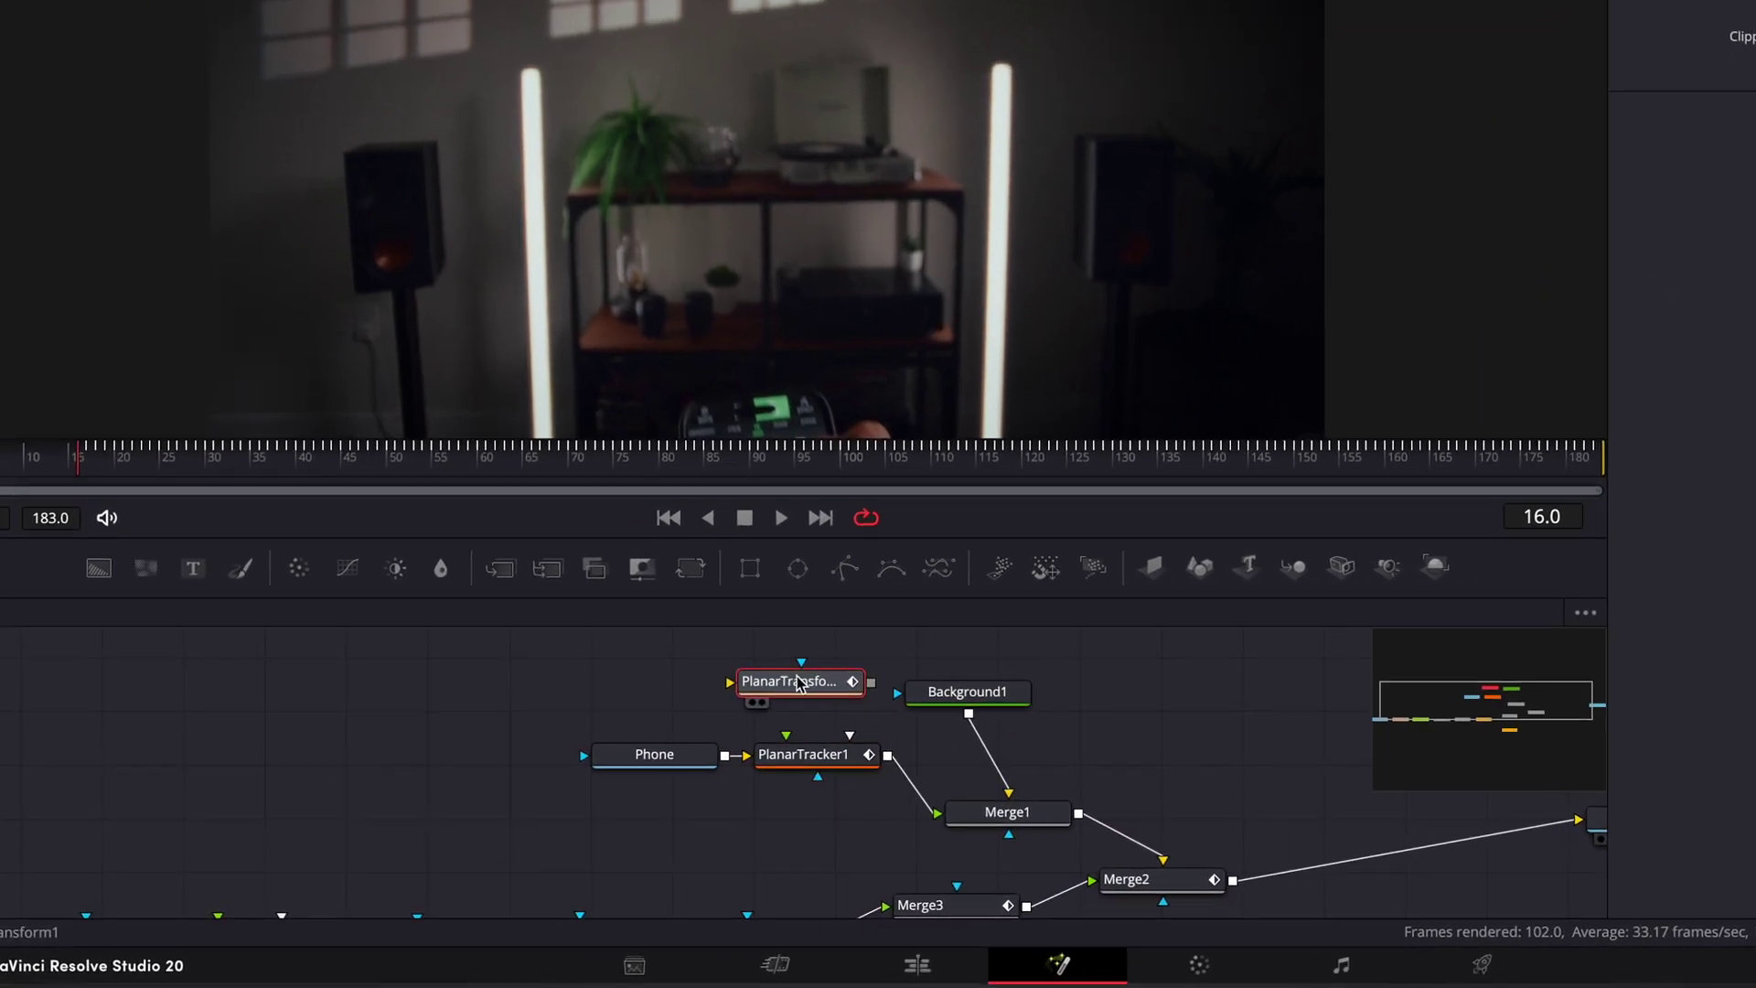
pyautogui.scroll(-2, 849, 696)
pyautogui.scroll(1, 831, 682)
pyautogui.moveTo(820, 669); pyautogui.dragTo(867, 830)
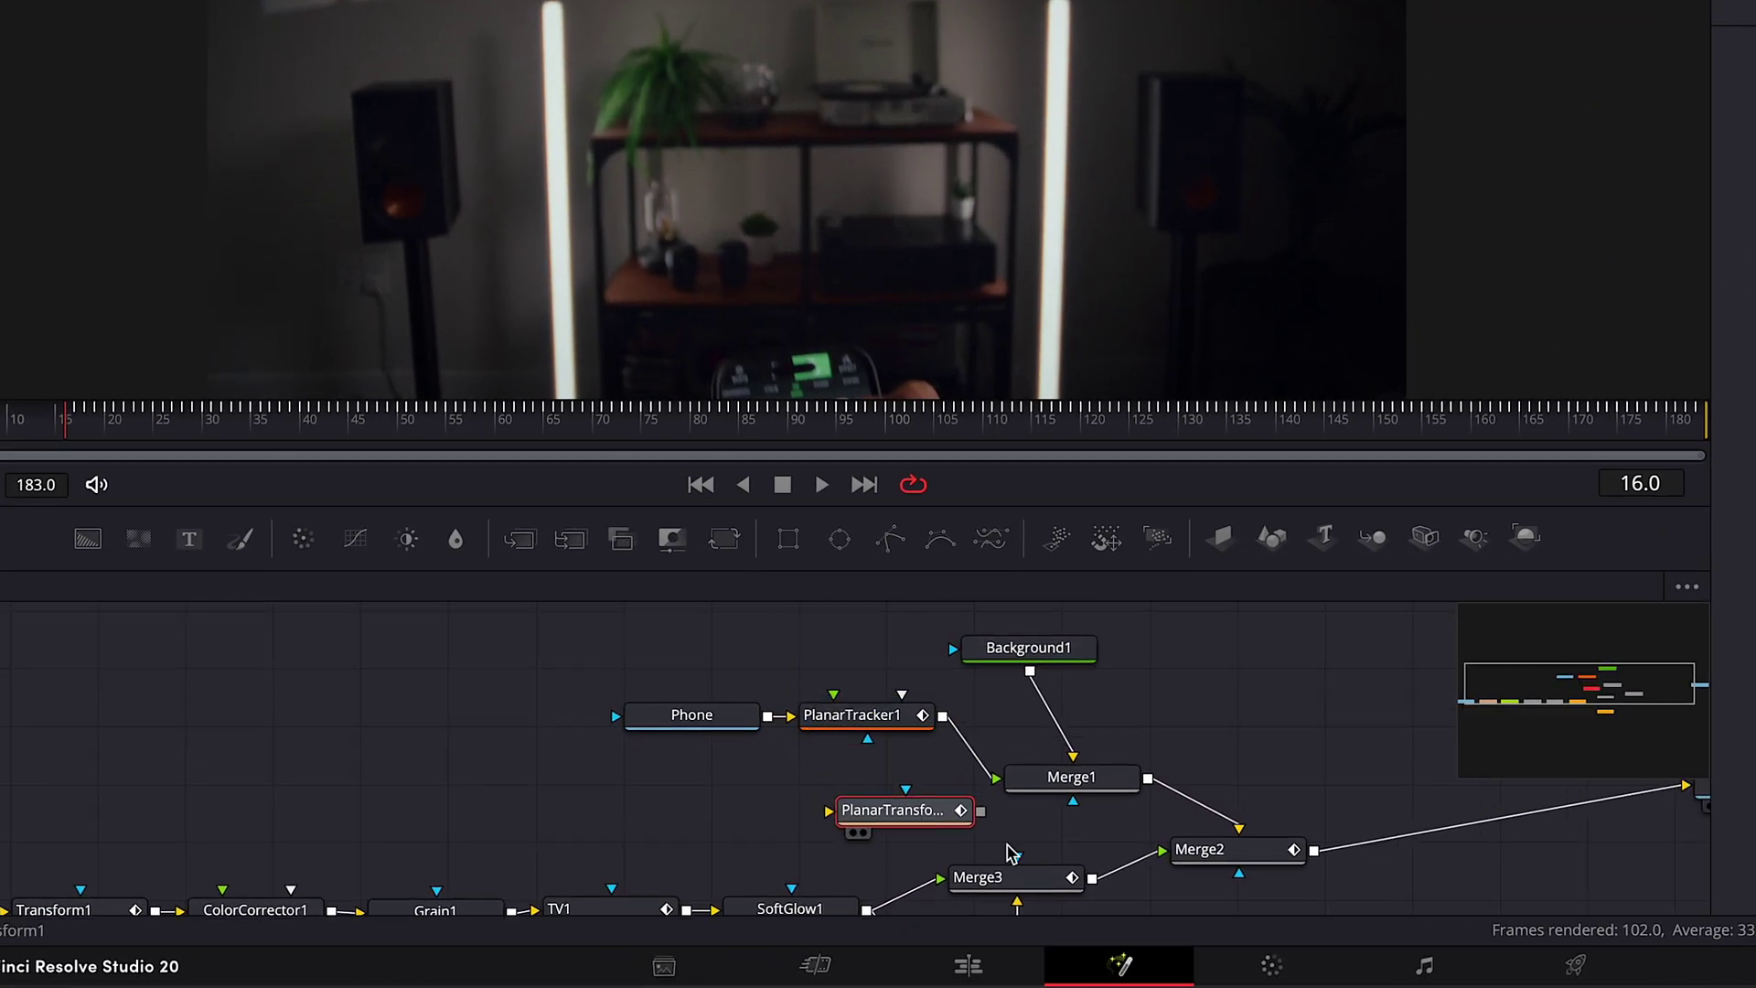
pyautogui.moveTo(1094, 844); pyautogui.dragTo(980, 749)
pyautogui.moveTo(1250, 732); pyautogui.dragTo(1287, 712)
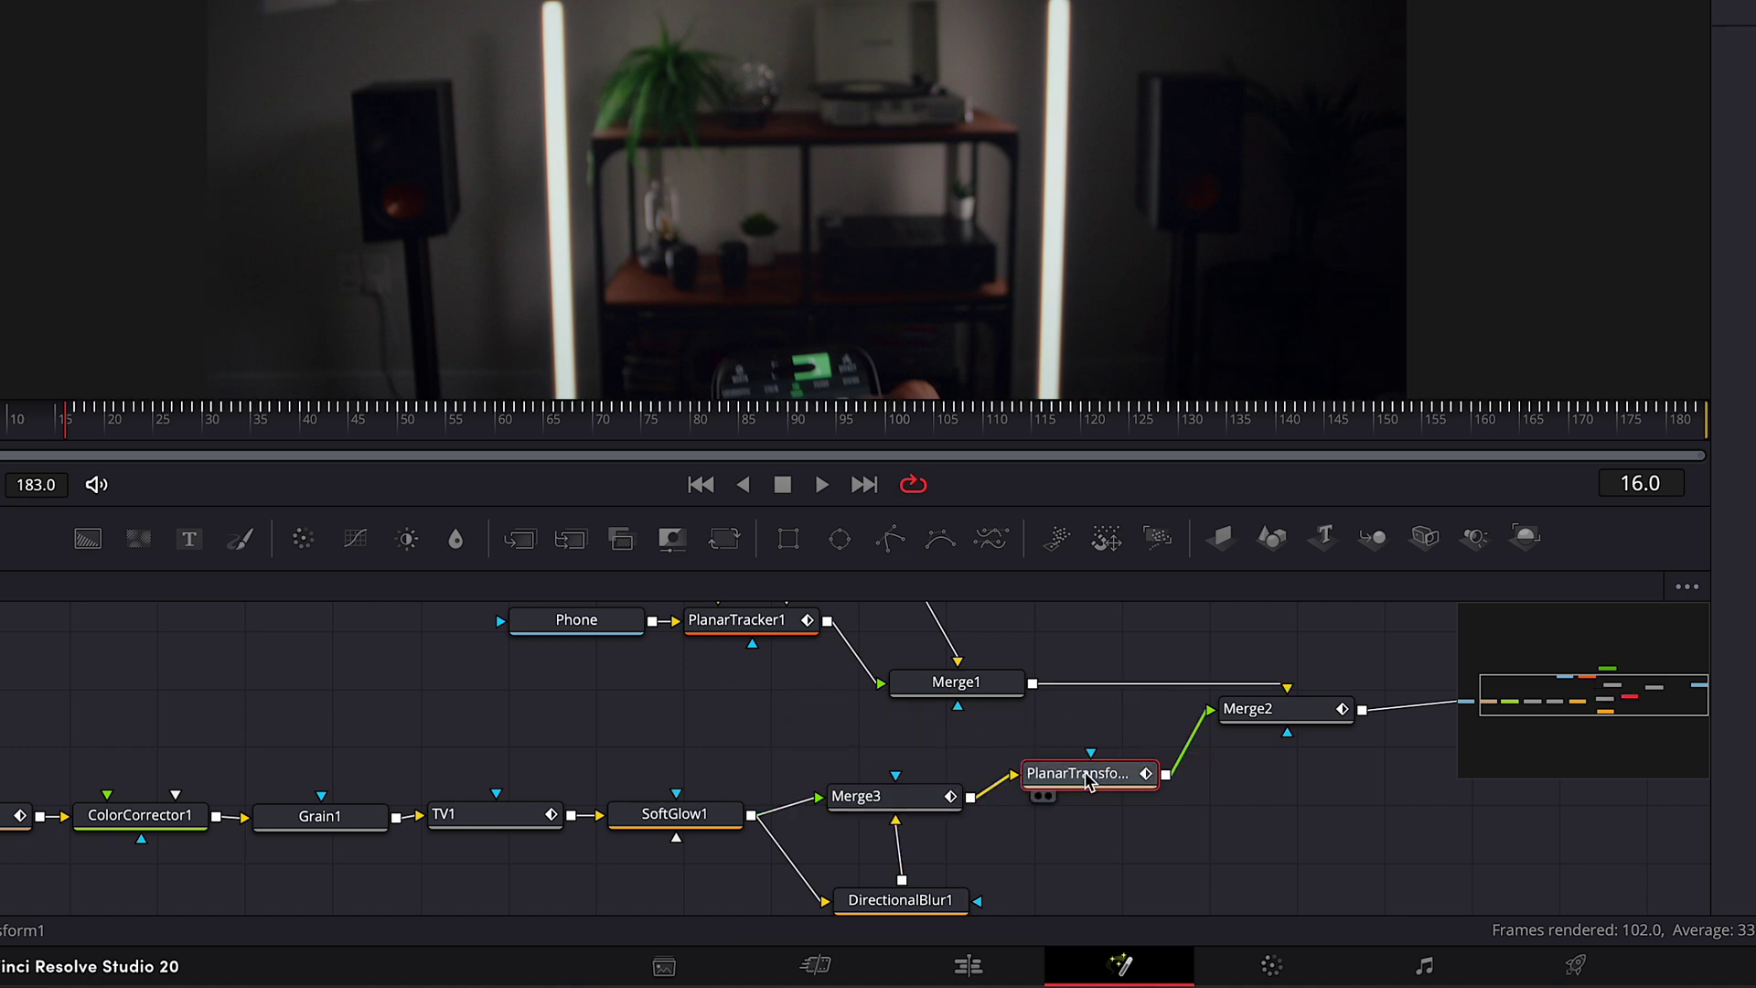
pyautogui.moveTo(666, 427); pyautogui.dragTo(593, 427)
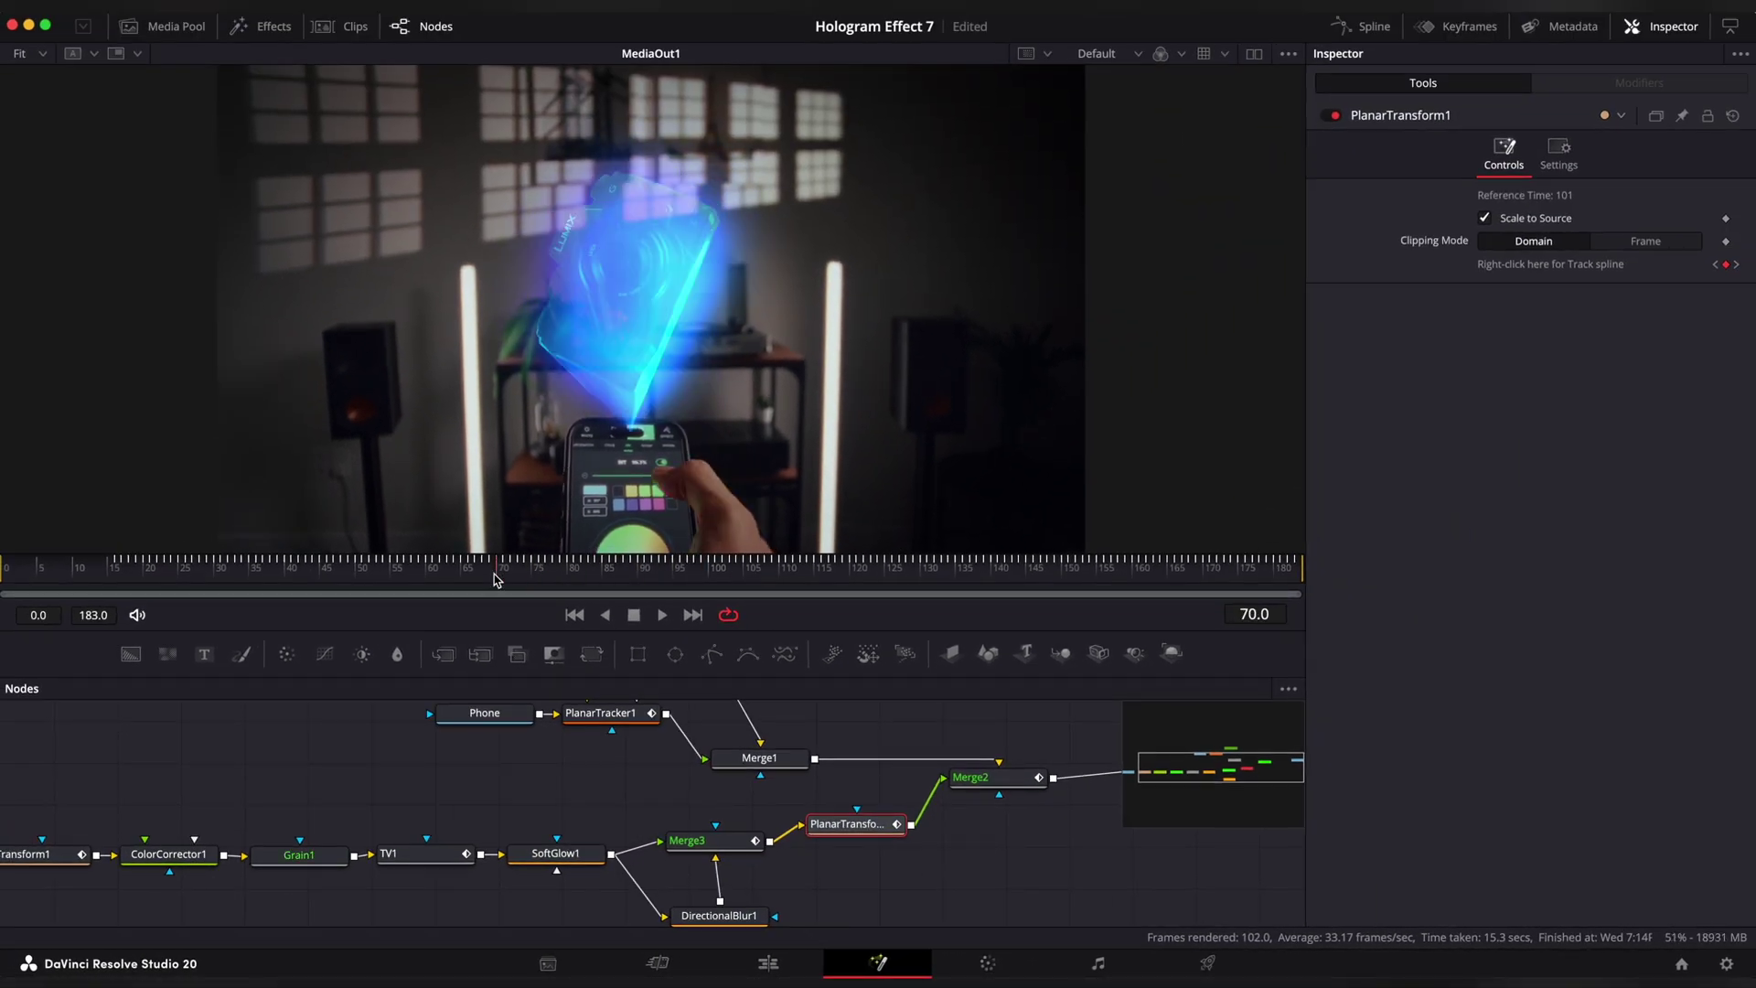
pyautogui.moveTo(494, 579); pyautogui.dragTo(765, 574)
# Set DirectionalBlur1's Blend to 0.781 and Length to -0.052, and review the composite on the Edit page before returning to Fusion.
pyautogui.scroll(-2, 732, 882)
pyautogui.click(739, 889)
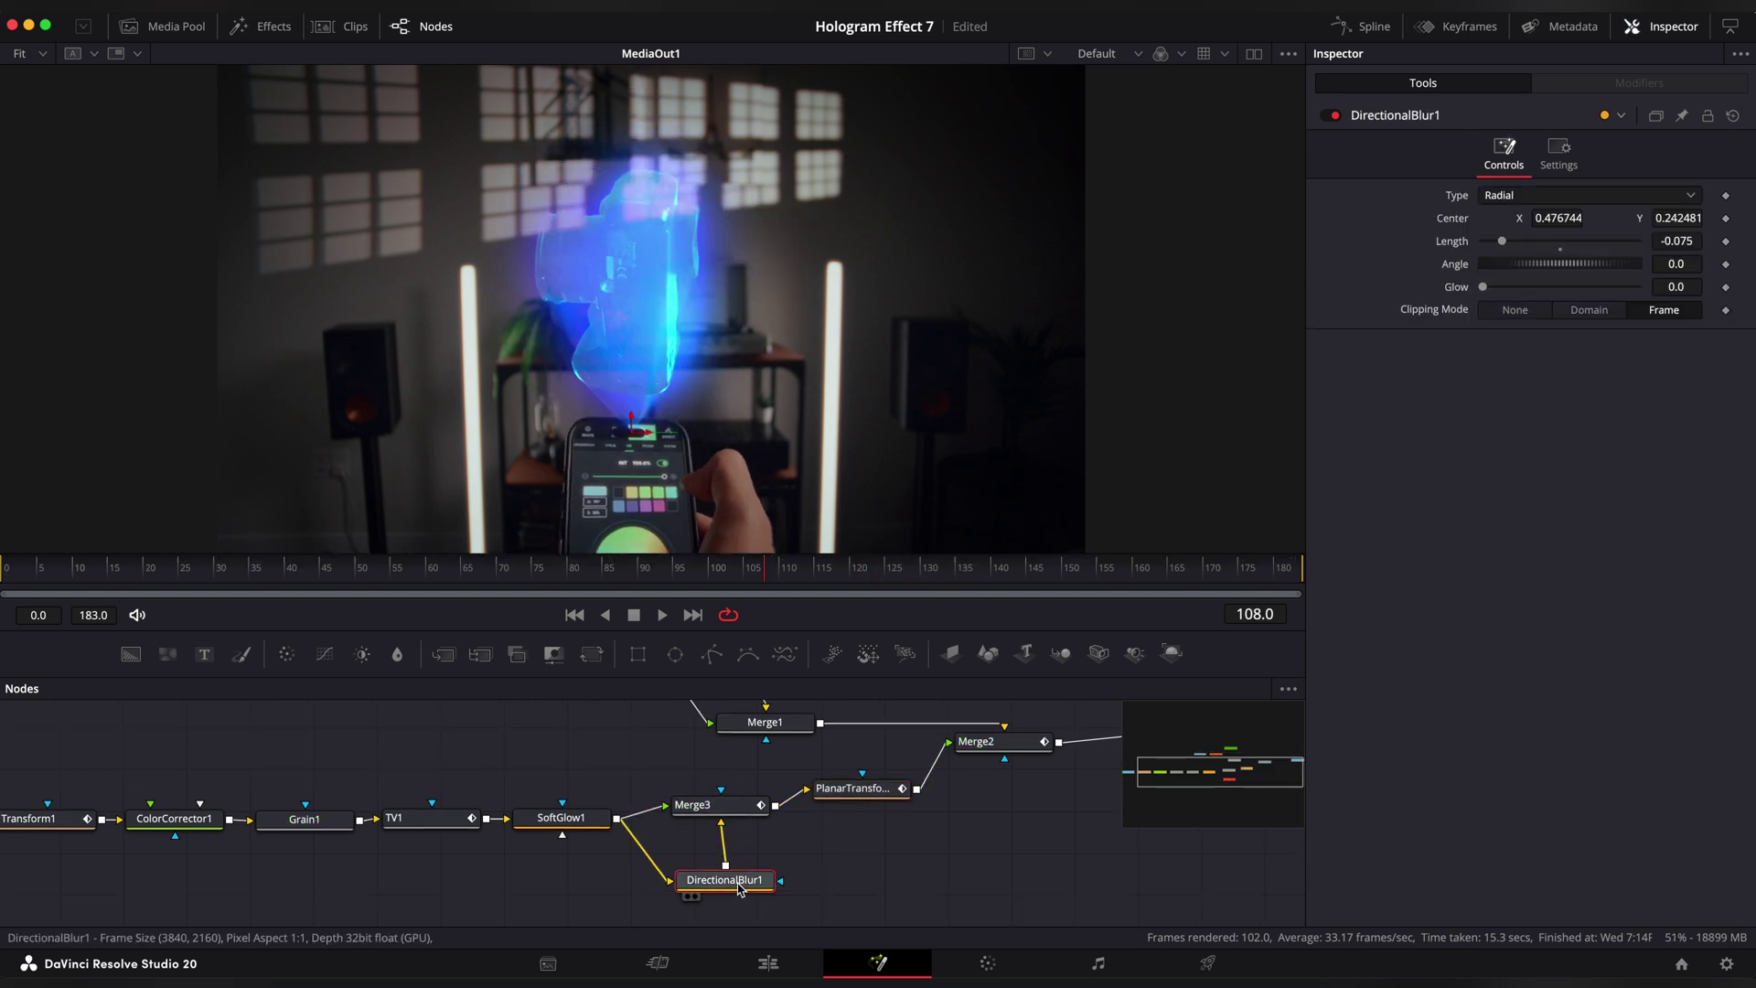
pyautogui.click(1558, 156)
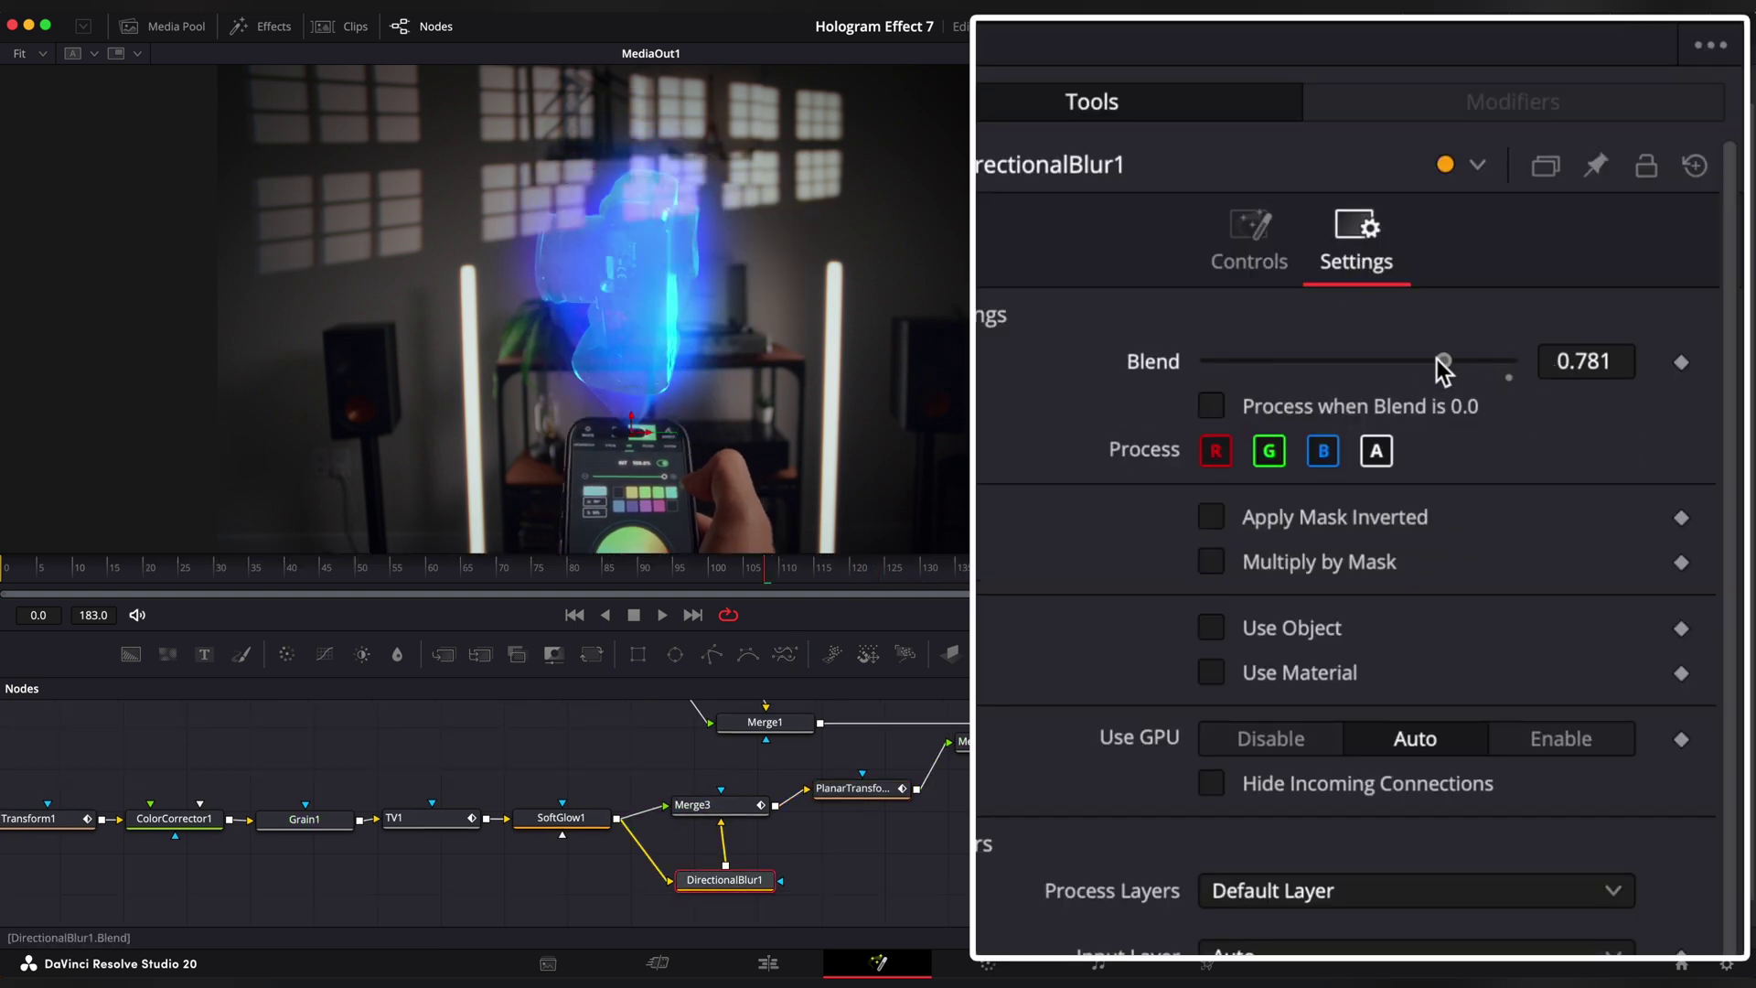
pyautogui.click(1249, 243)
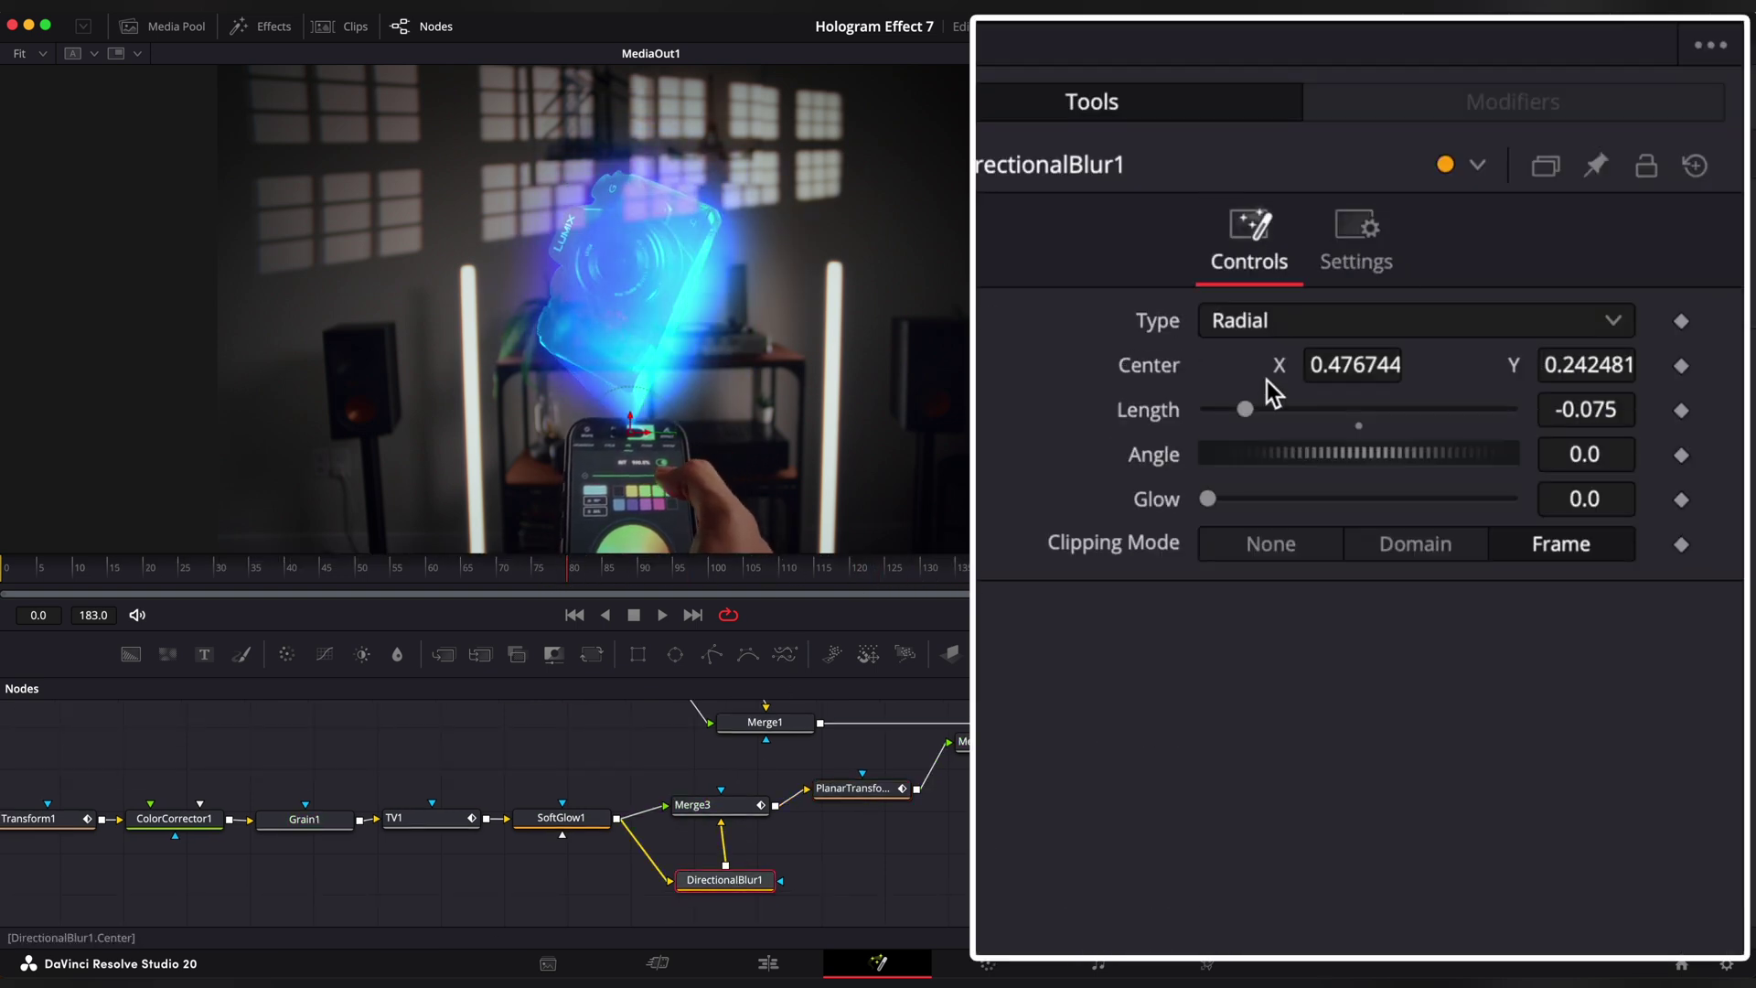
pyautogui.moveTo(1285, 410); pyautogui.dragTo(1282, 410)
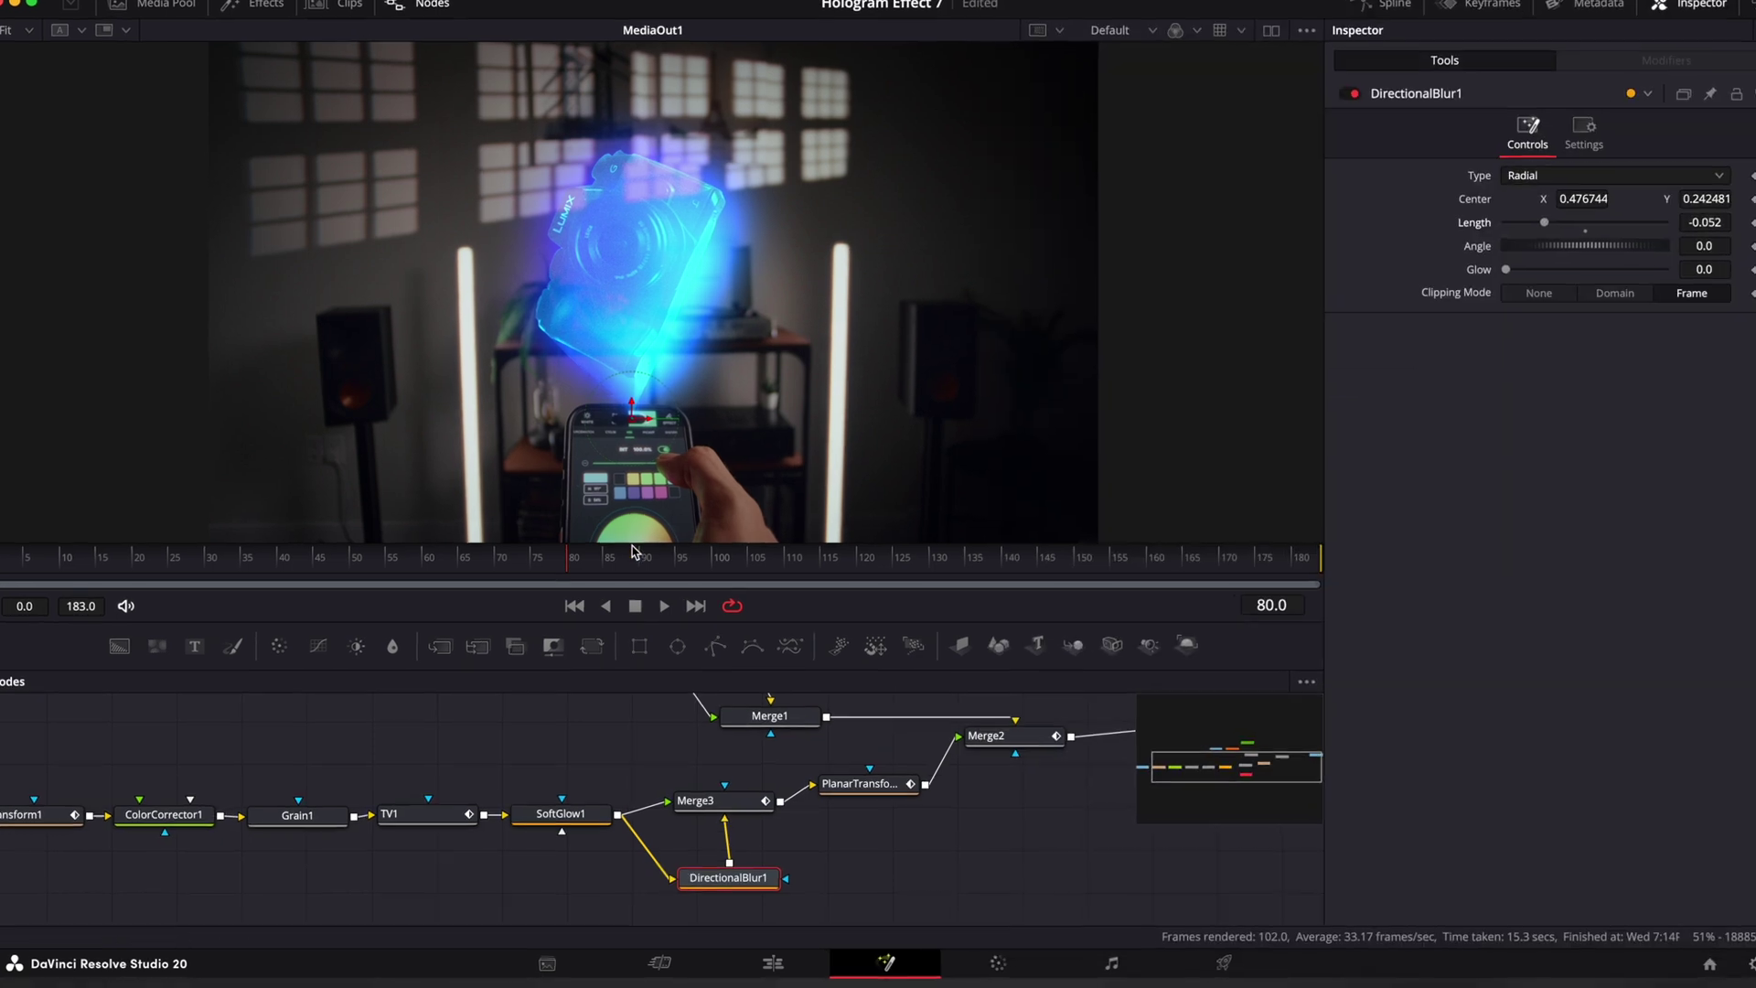
pyautogui.moveTo(631, 569)
pyautogui.mouseDown()
pyautogui.moveTo(654, 569)
pyautogui.moveTo(611, 569)
pyautogui.mouseUp()
pyautogui.click(893, 968)
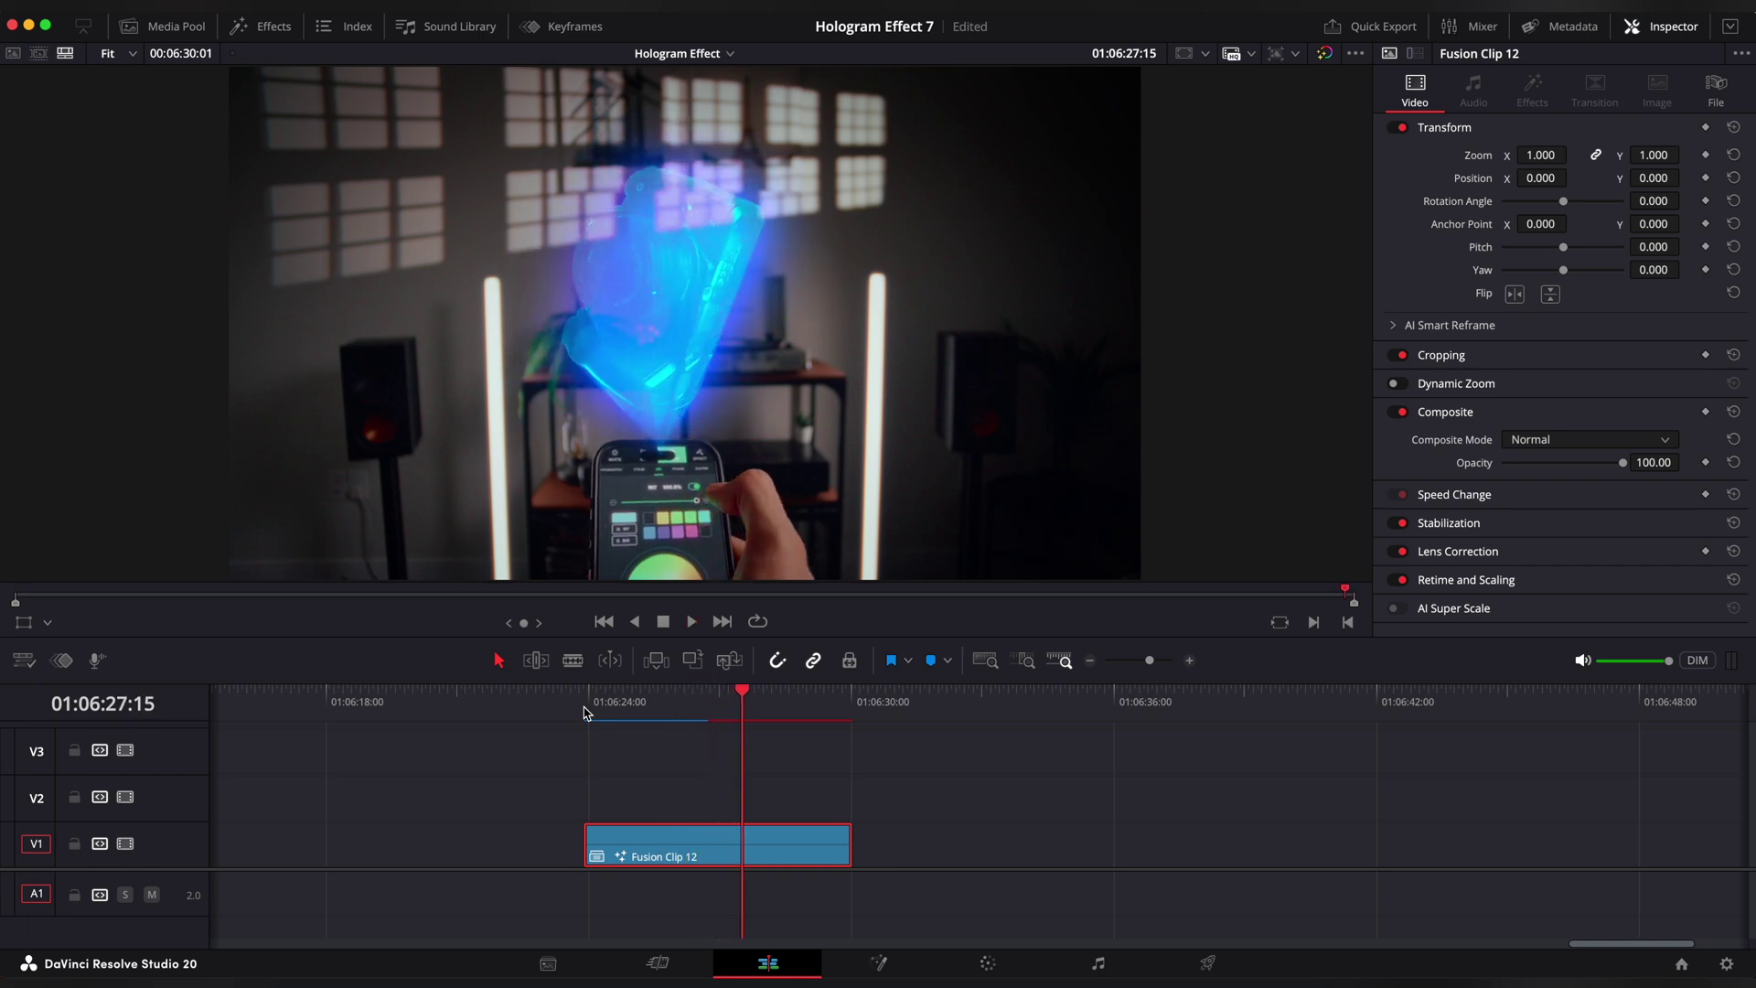
pyautogui.click(659, 714)
pyautogui.click(878, 963)
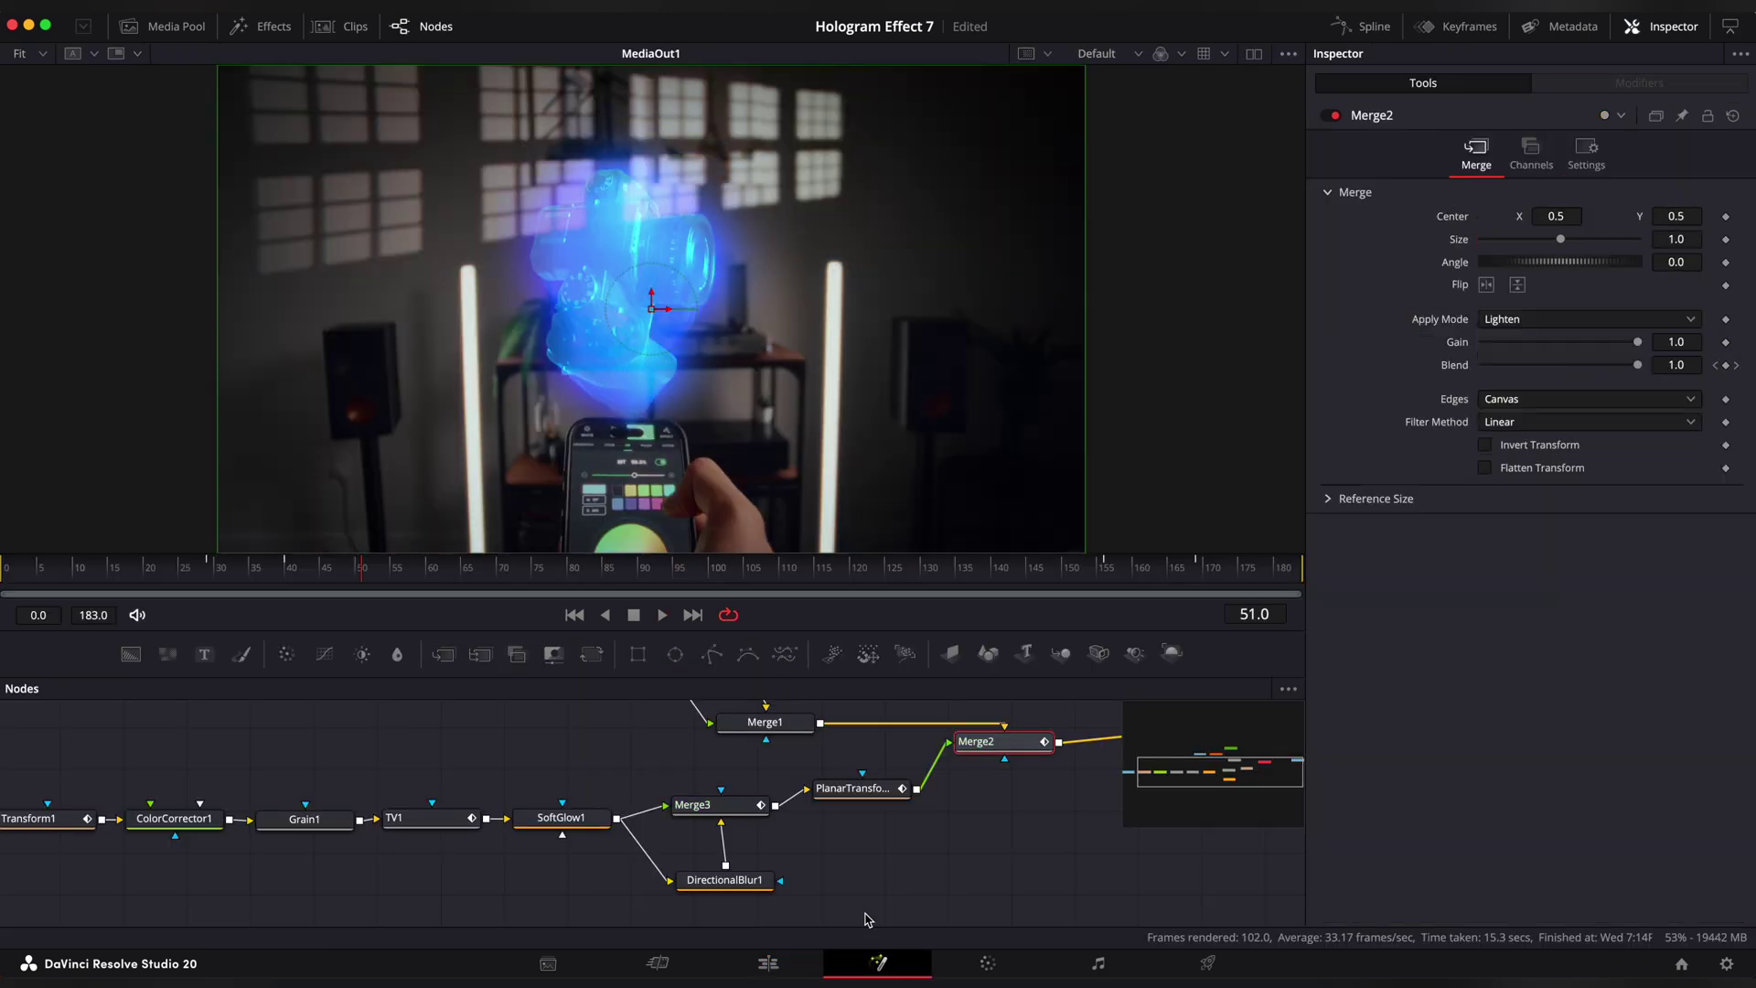
# Add a Transform node between Merge2 and MediaOut1.
pyautogui.click(666, 803)
pyautogui.hotkey('shift', 'space')
pyautogui.write('tran')
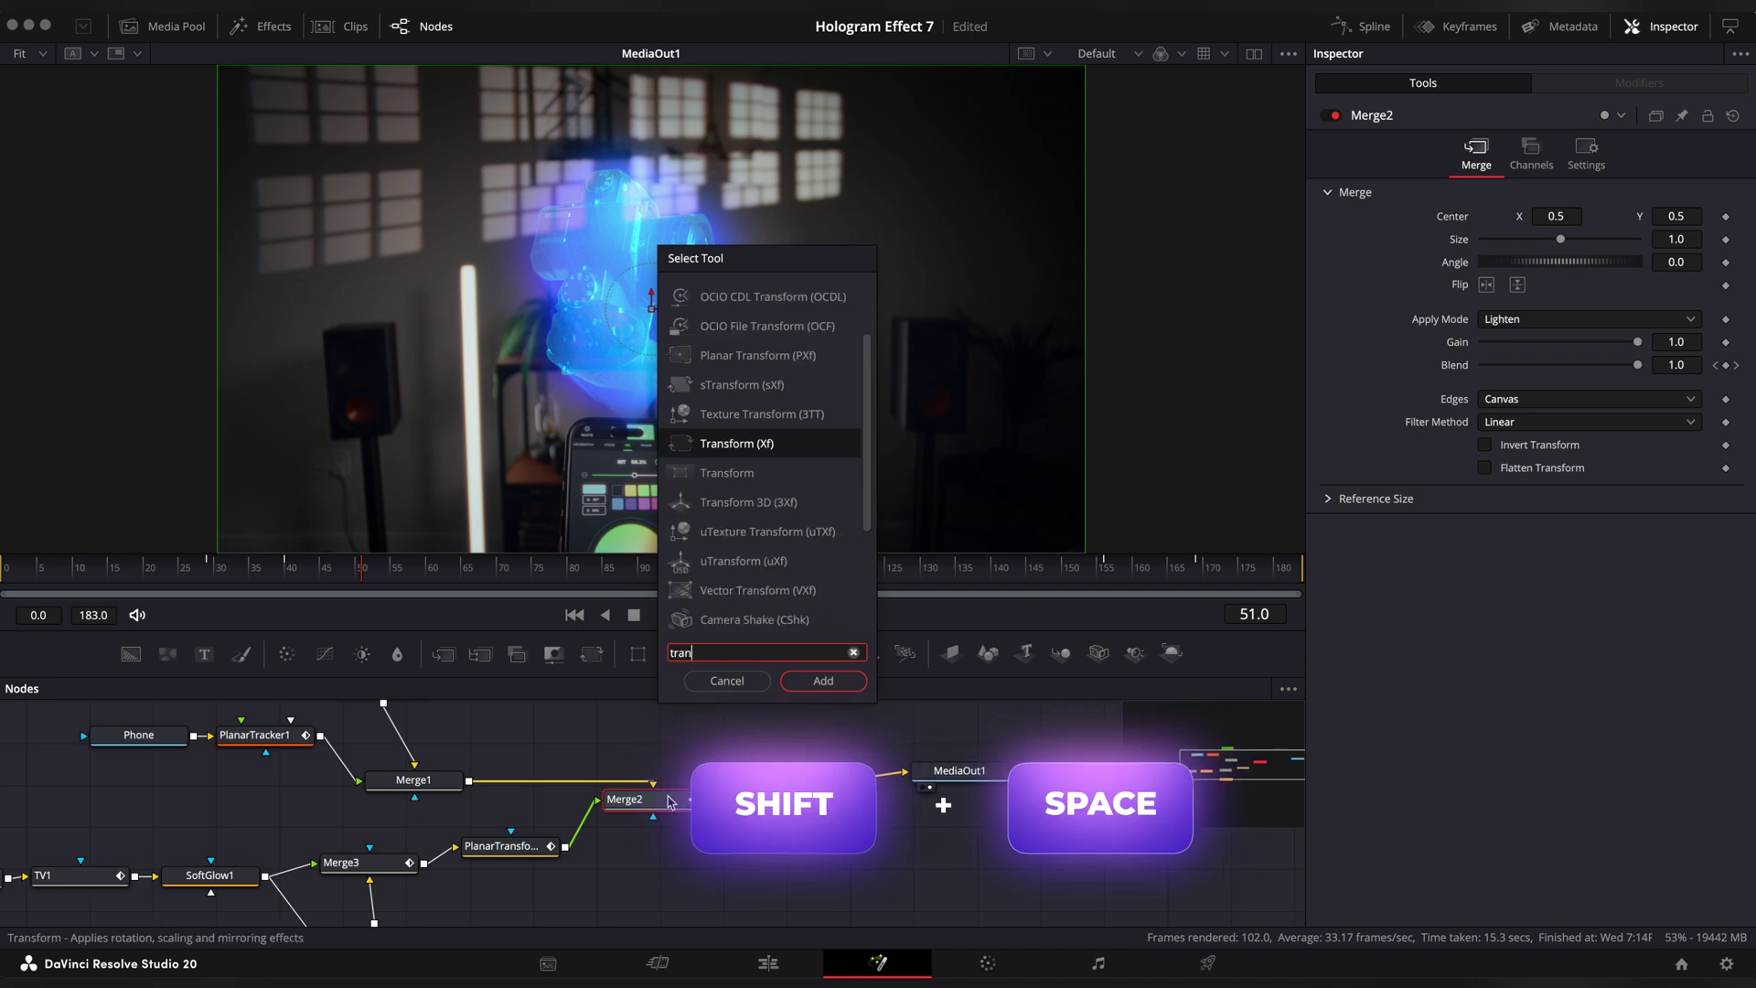
pyautogui.press('Return')
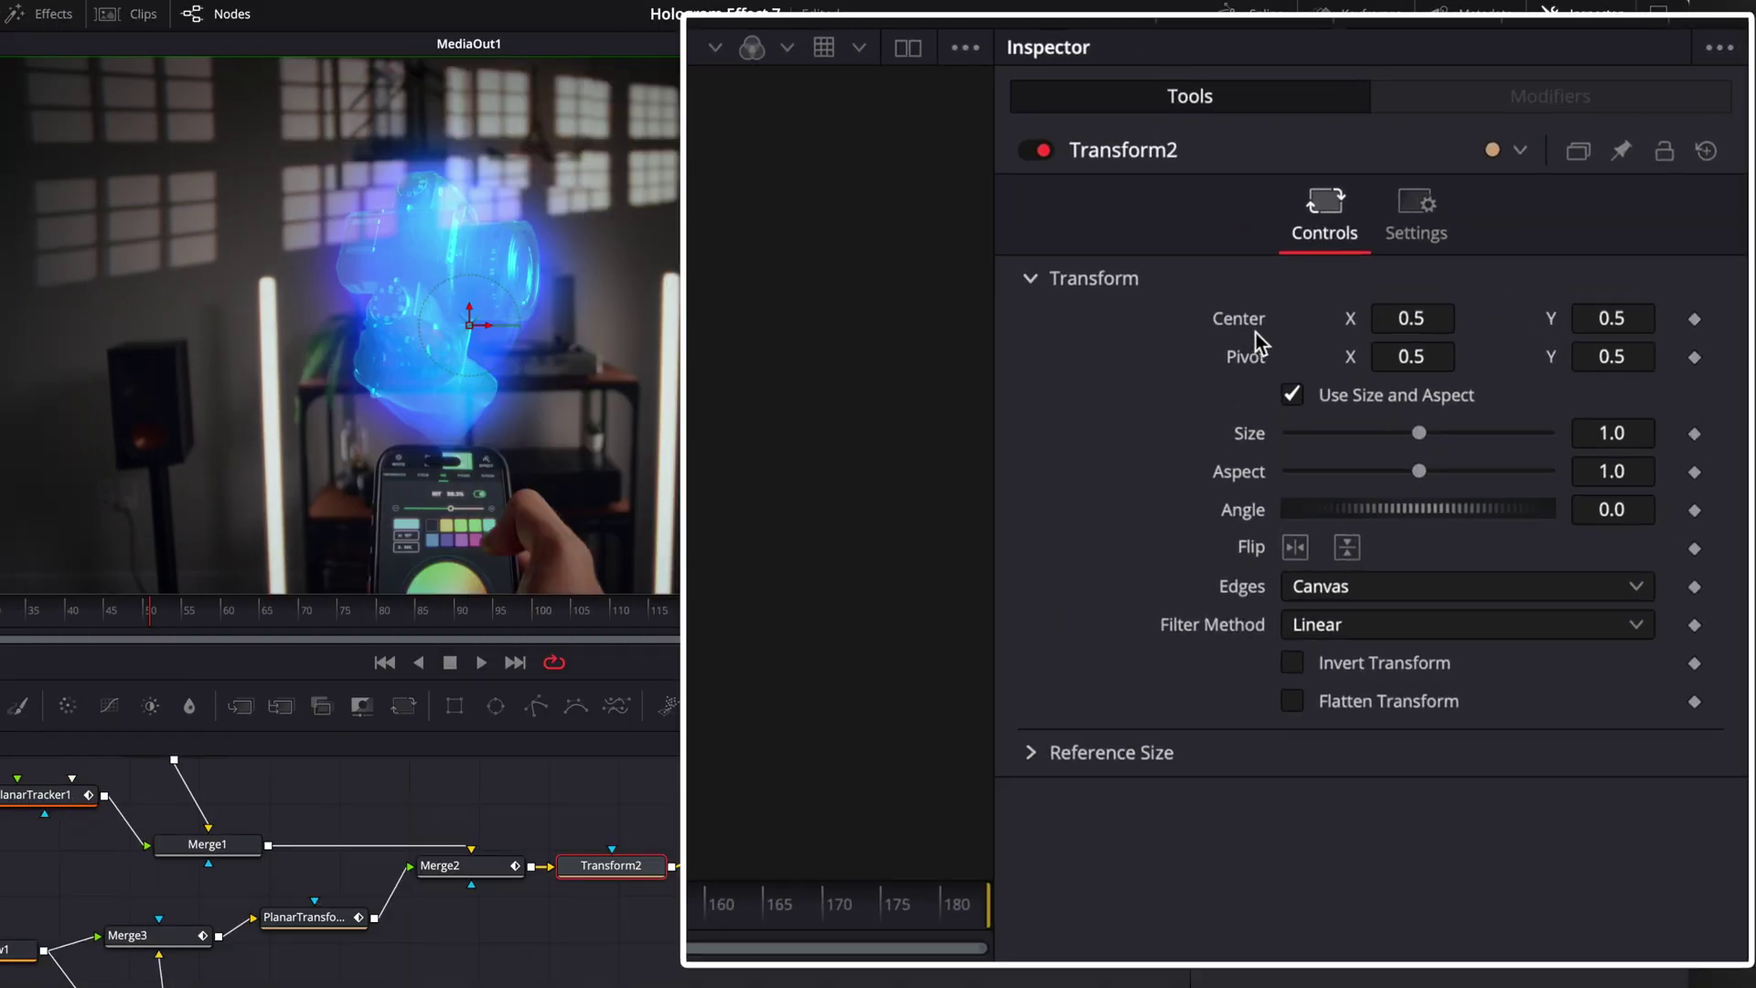
# Modify Transform2's Center with Shake, reseed it, and set Smoothness to 12, Minimum to 0.527 and Maximum to 0.491.
pyautogui.rightClick(1459, 217)
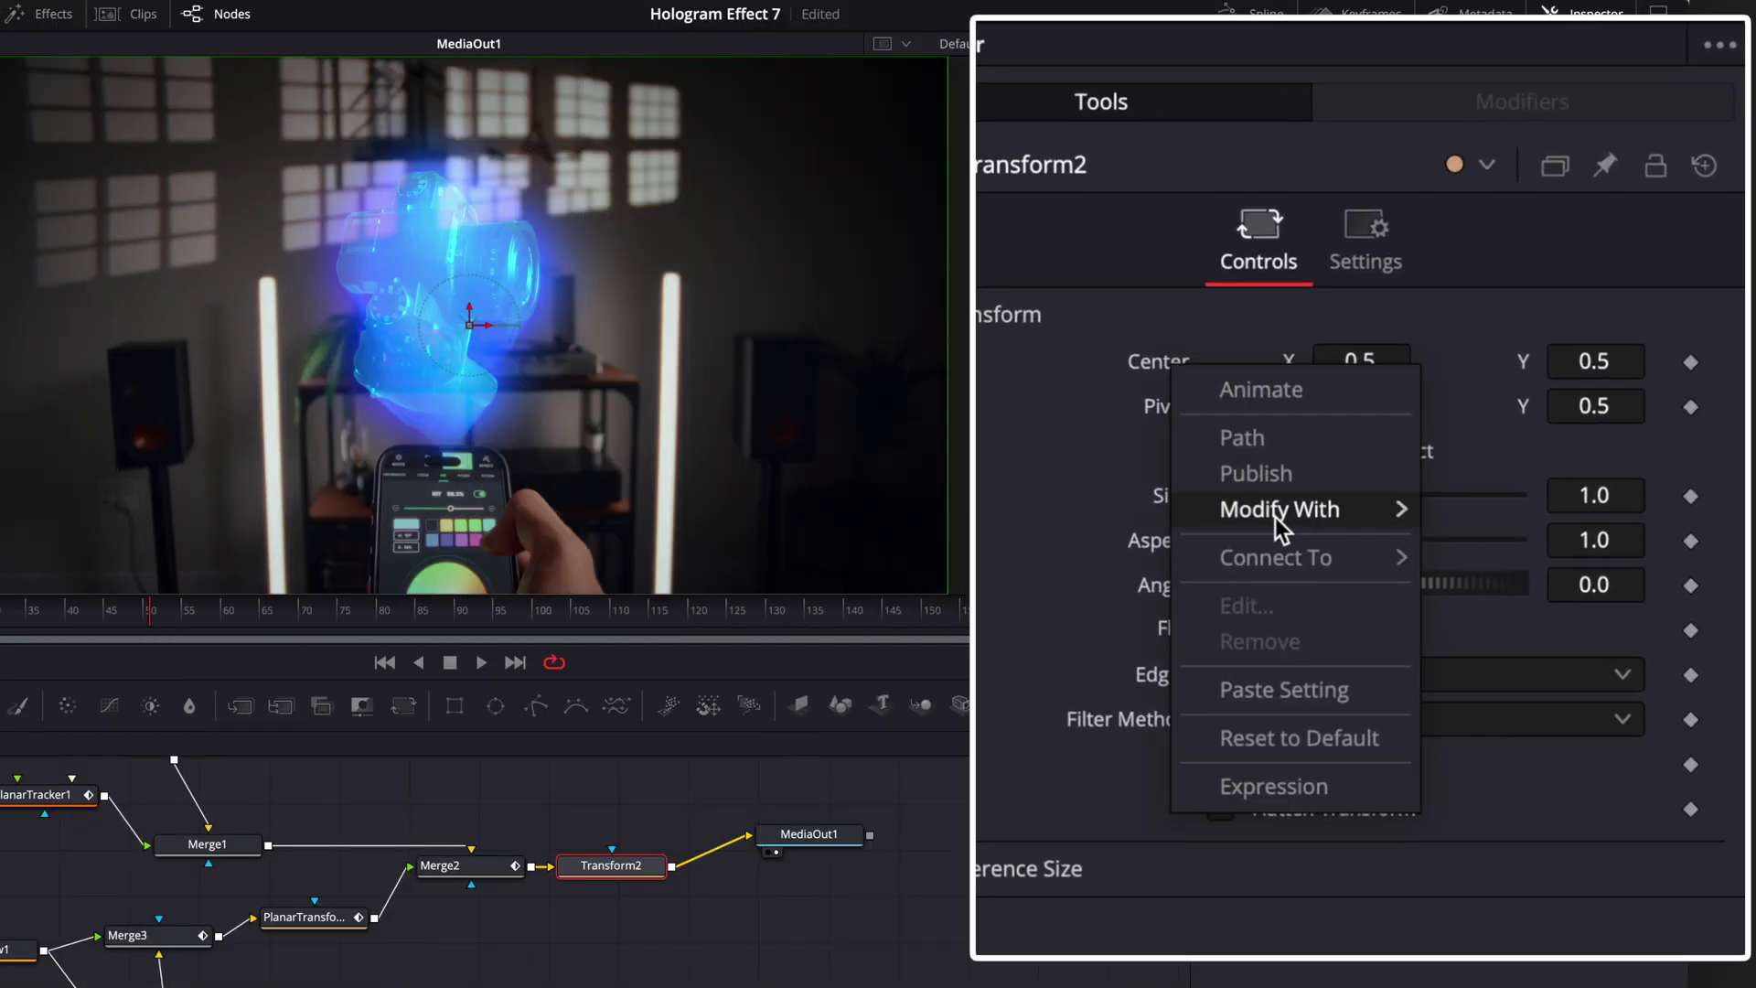
pyautogui.moveTo(1537, 301)
pyautogui.click(1043, 652)
pyautogui.click(1663, 101)
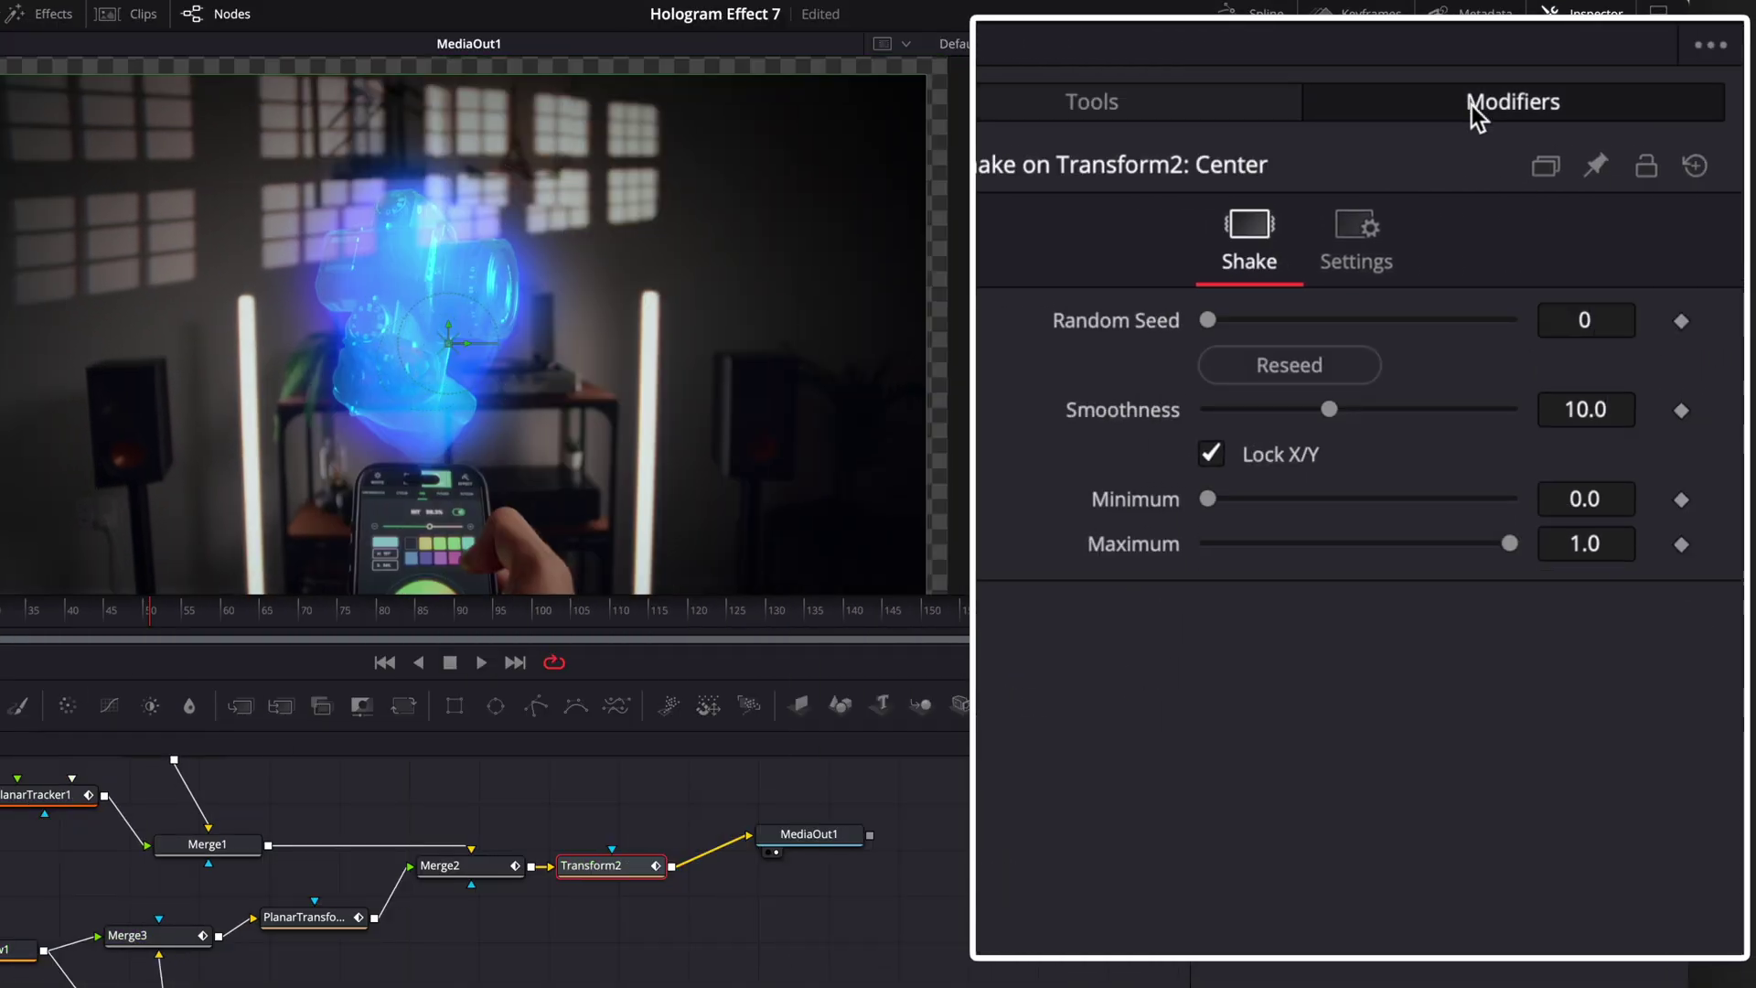
pyautogui.click(1299, 366)
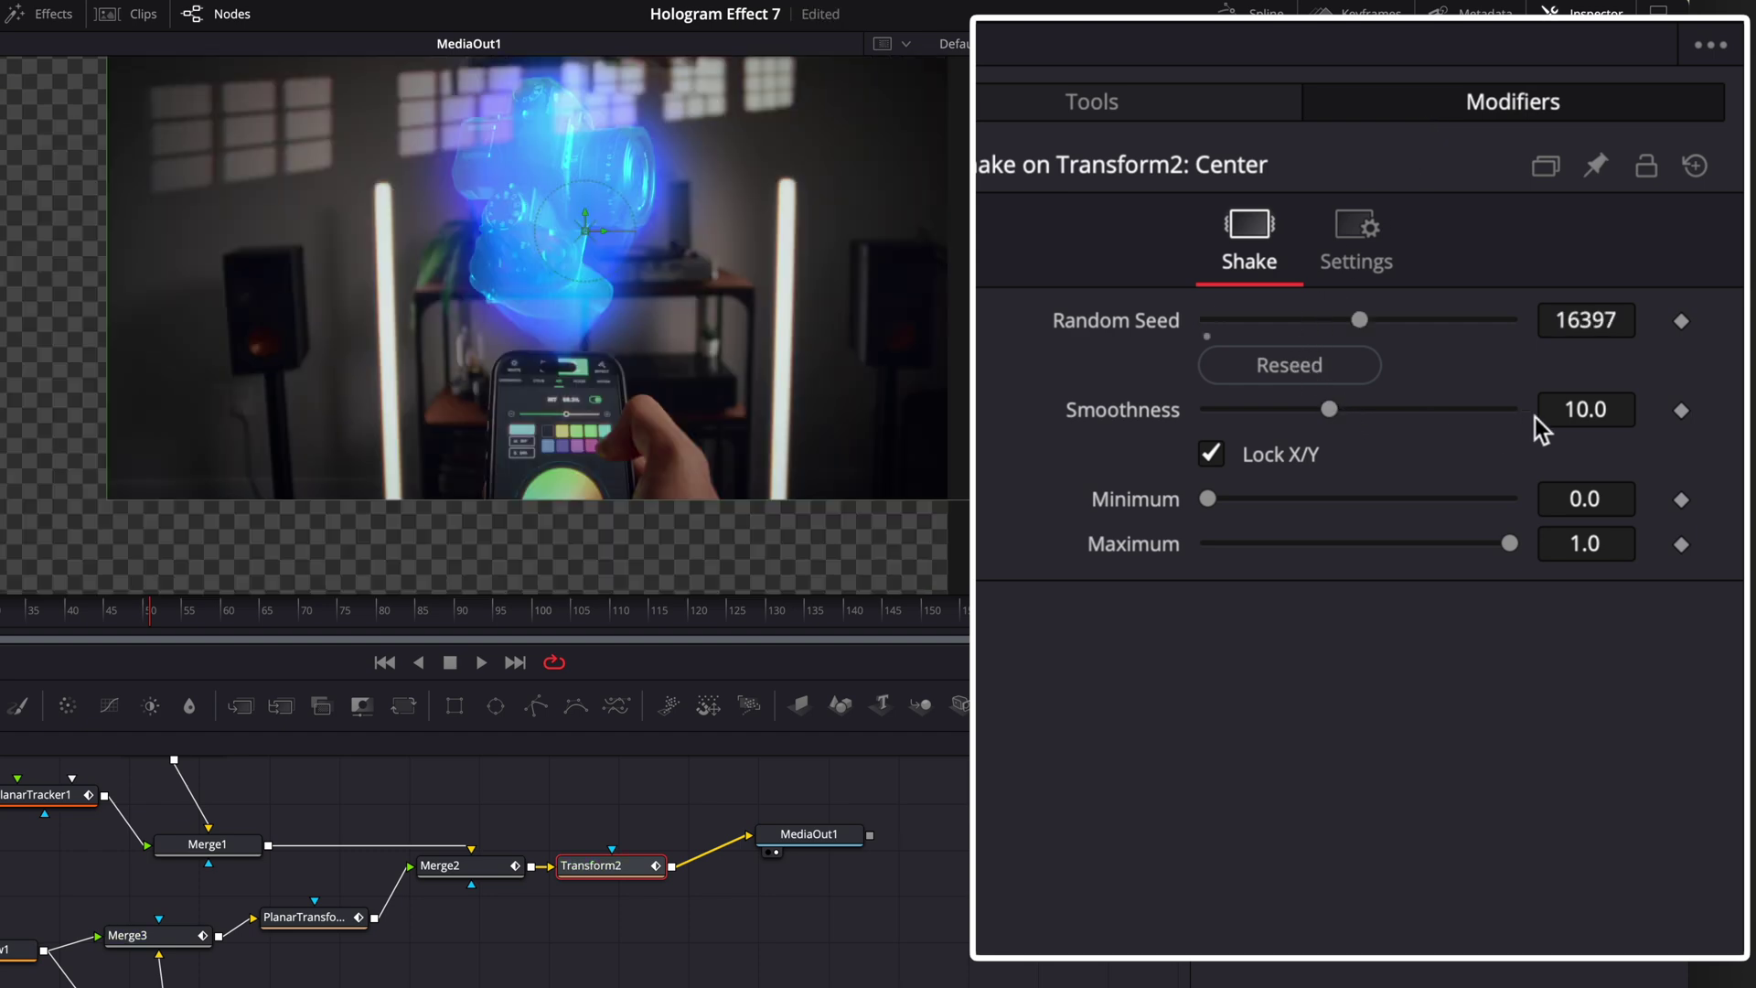
pyautogui.press('Return')
pyautogui.moveTo(1342, 498); pyautogui.dragTo(1370, 500)
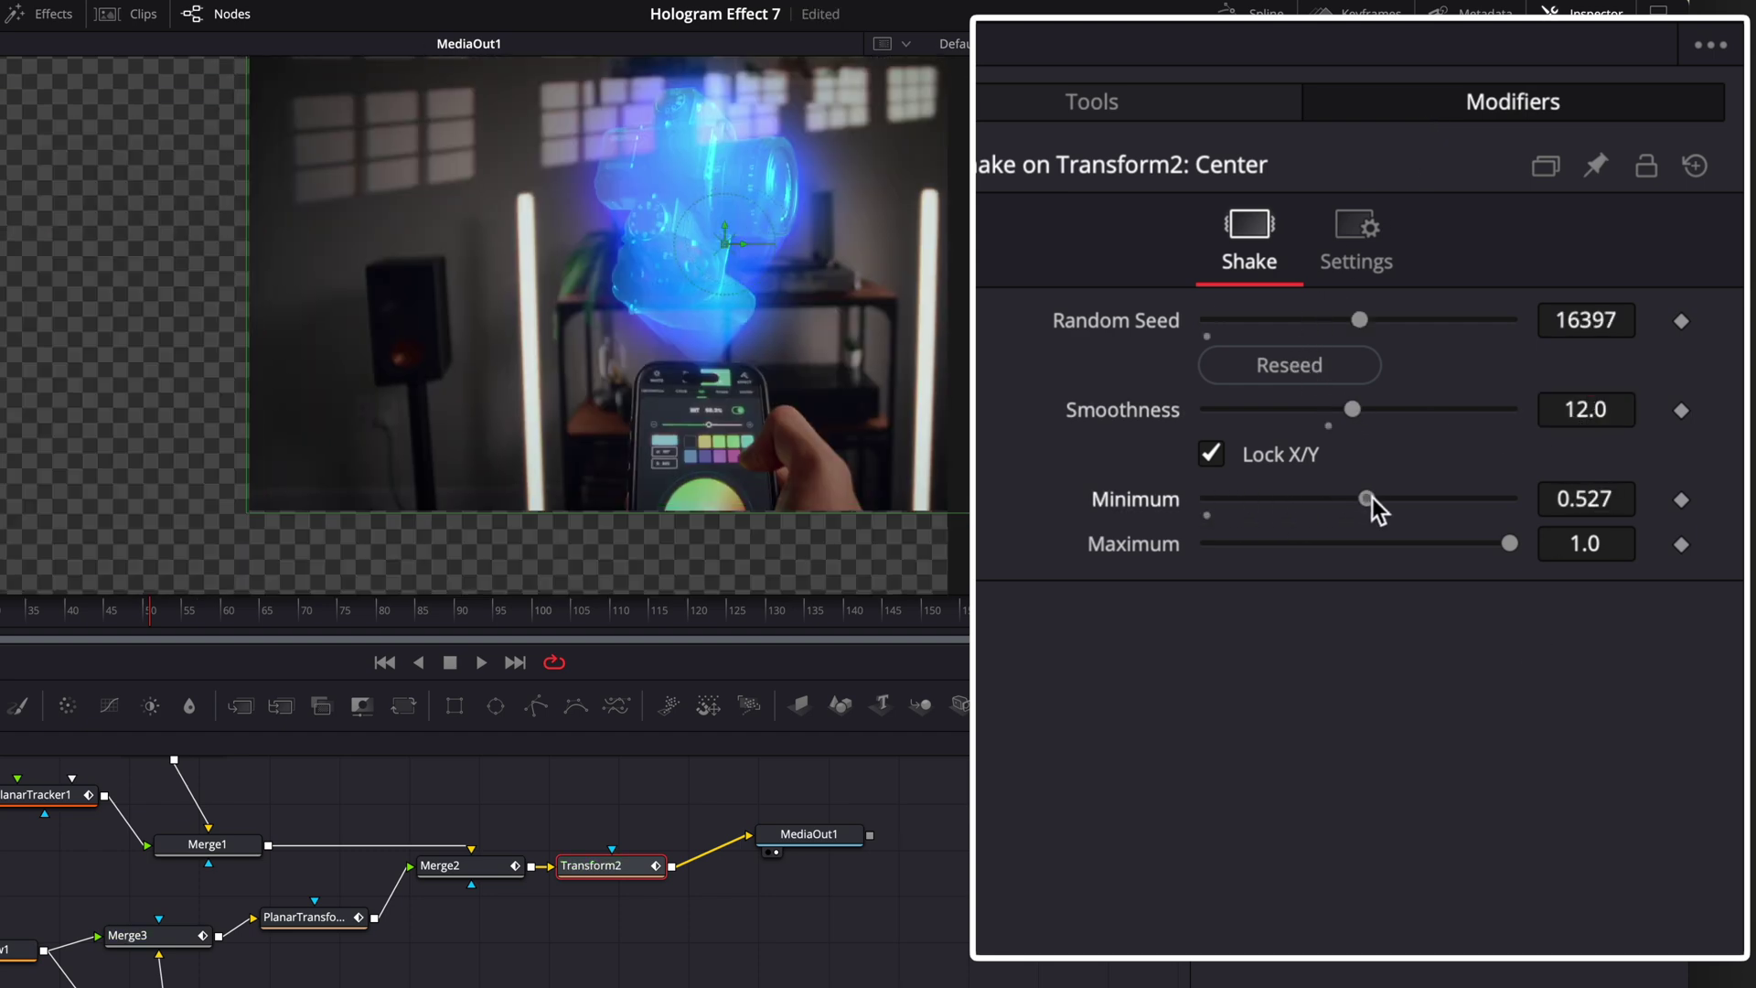
pyautogui.moveTo(1507, 543); pyautogui.dragTo(1356, 543)
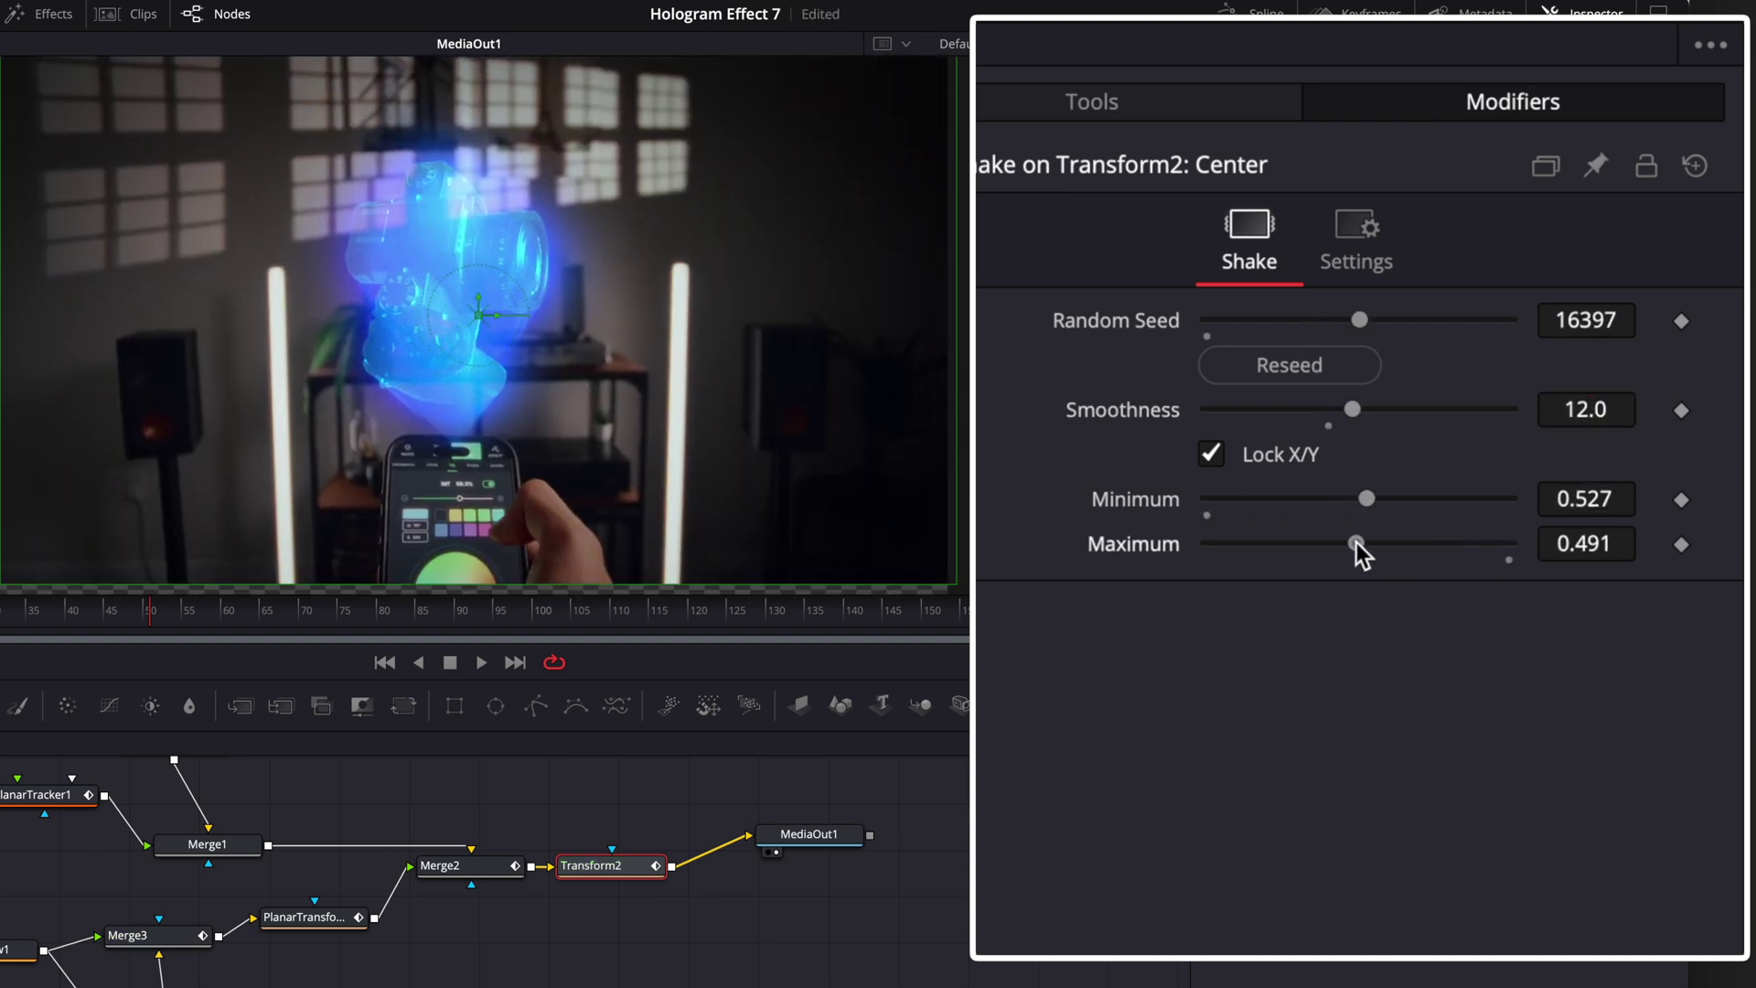
# Set Transform2's Size to 1.05 and play back the finished clip from its start on the Edit page.
pyautogui.click(1121, 104)
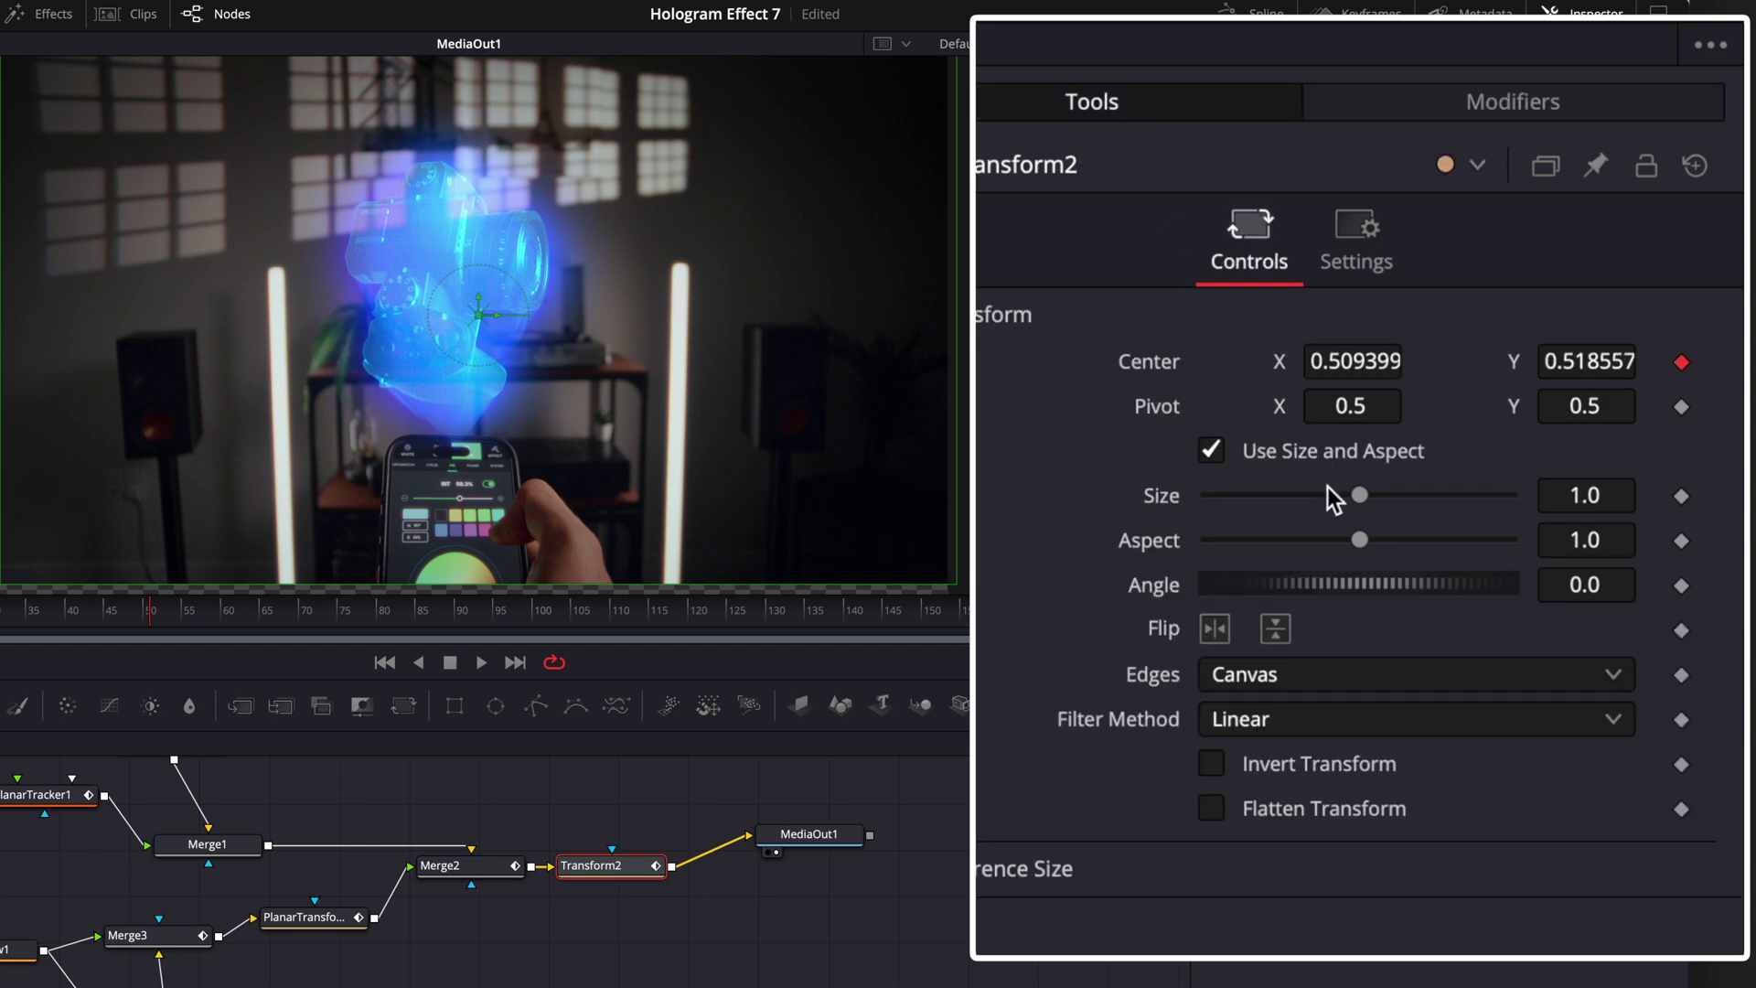
pyautogui.moveTo(1358, 495); pyautogui.dragTo(1358, 495)
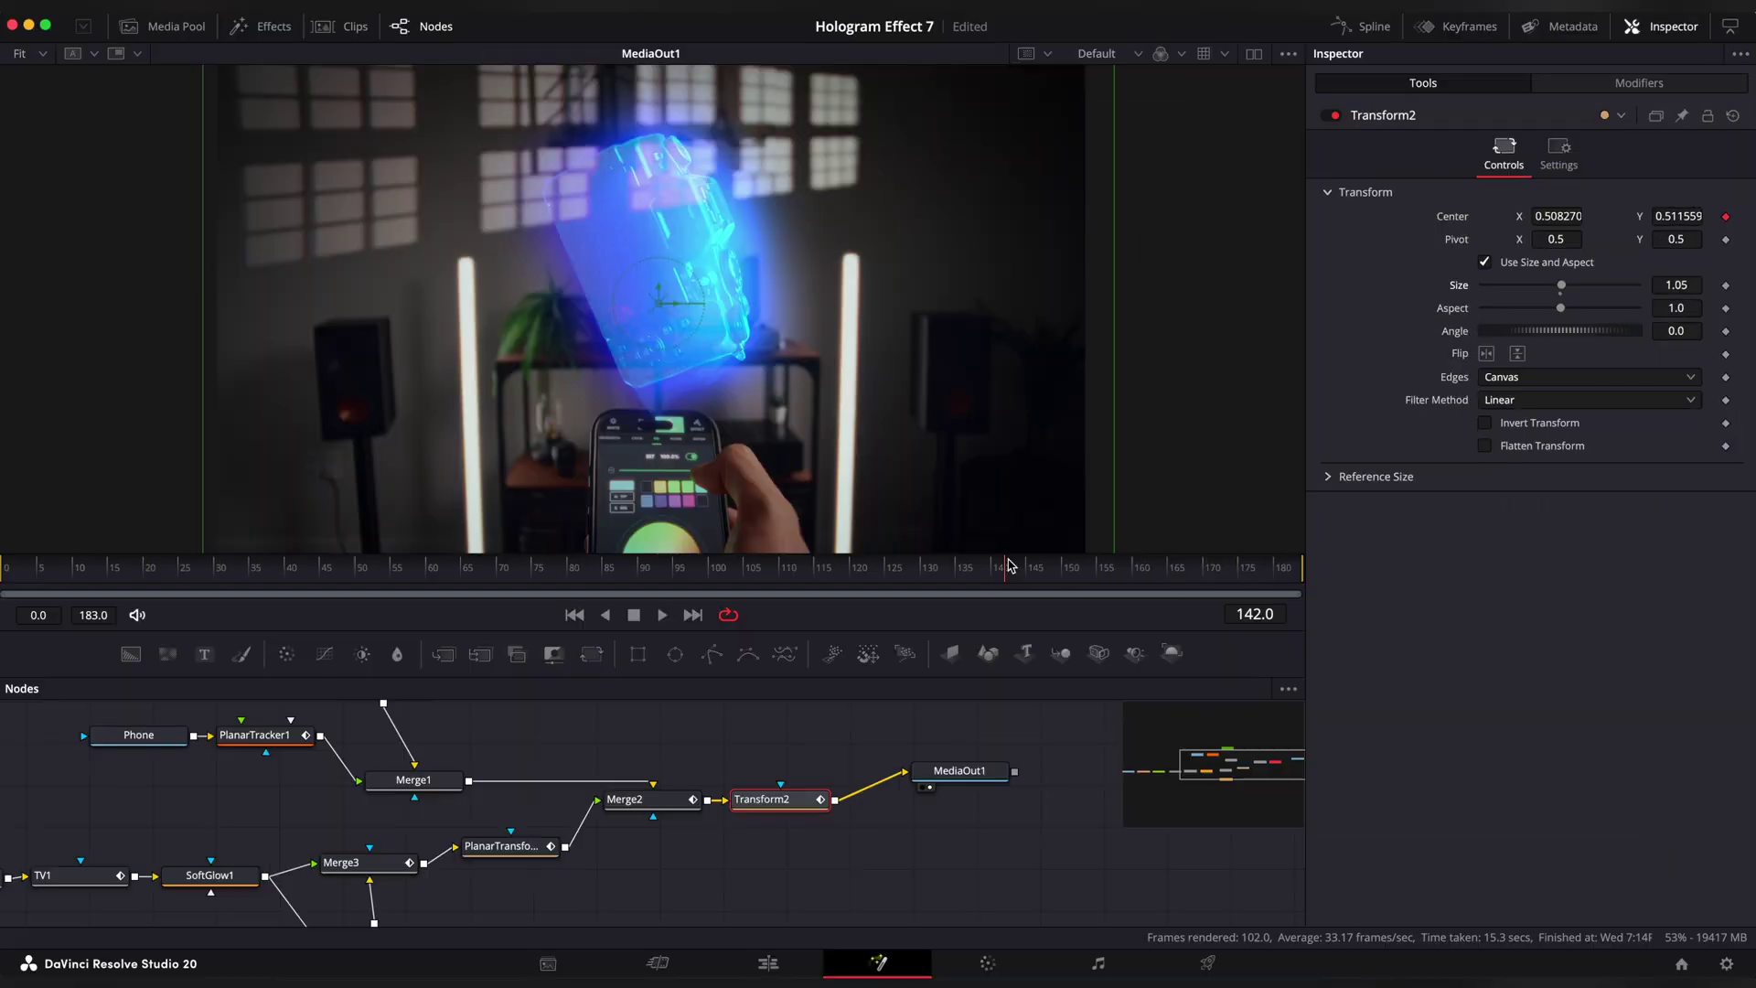
pyautogui.click(768, 963)
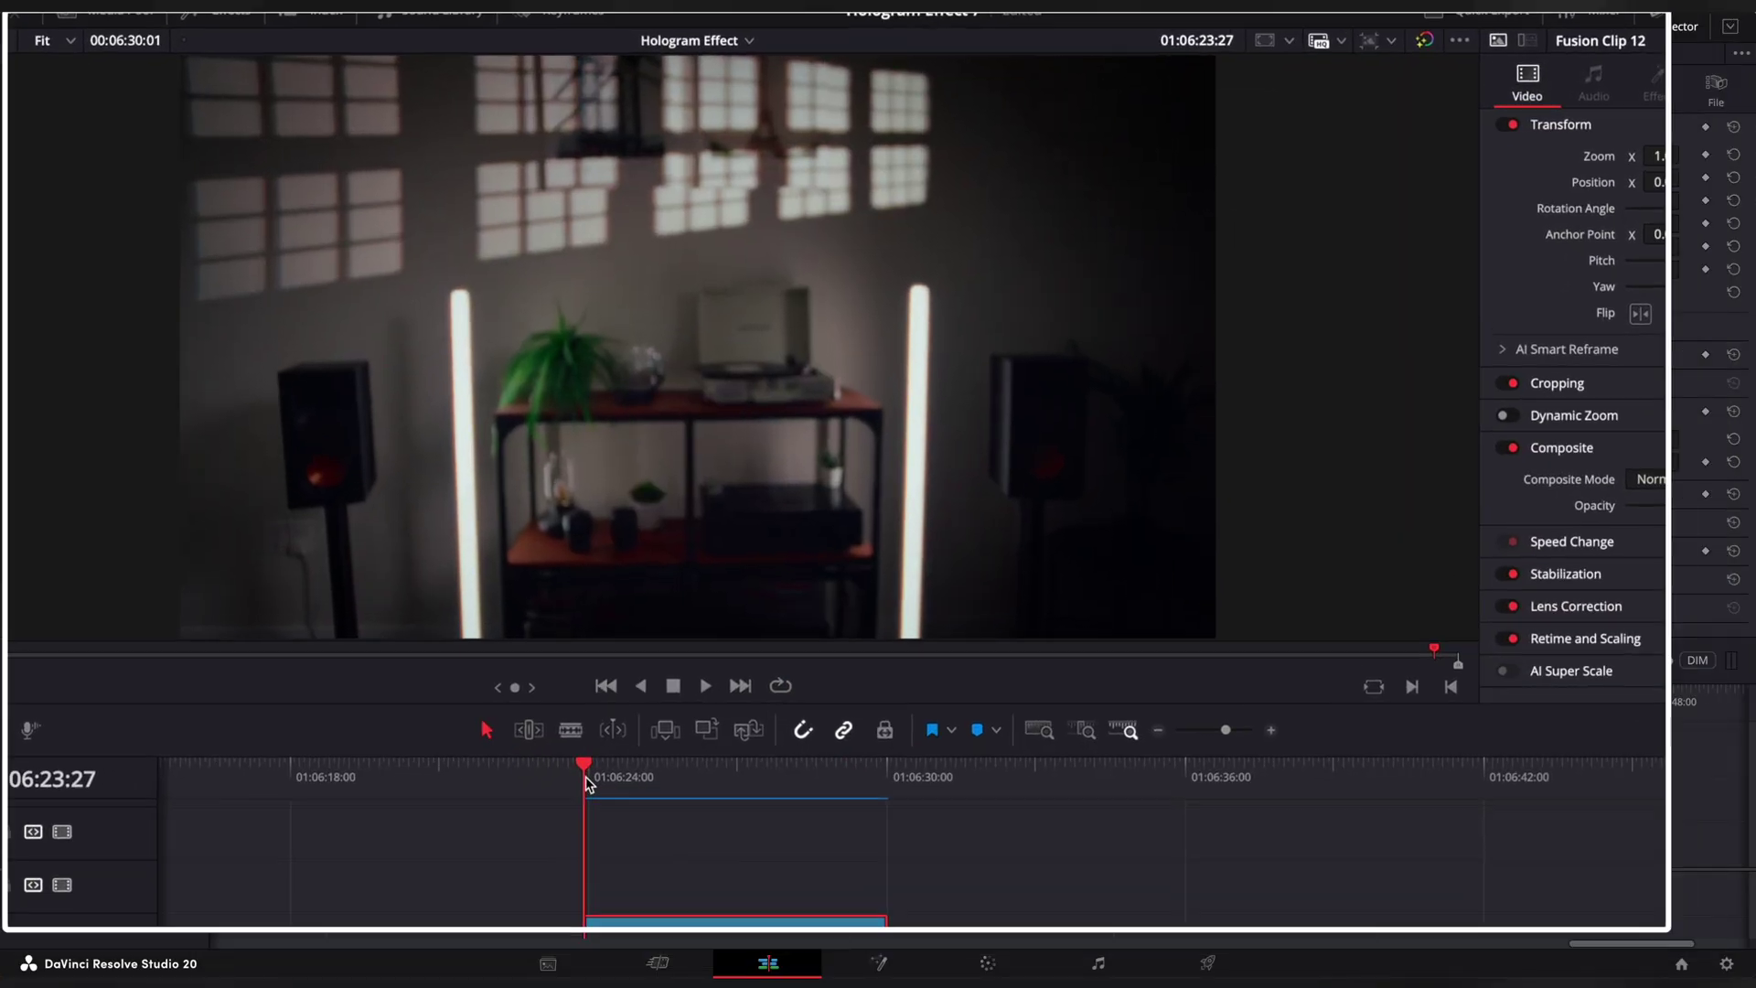
pyautogui.press('space')
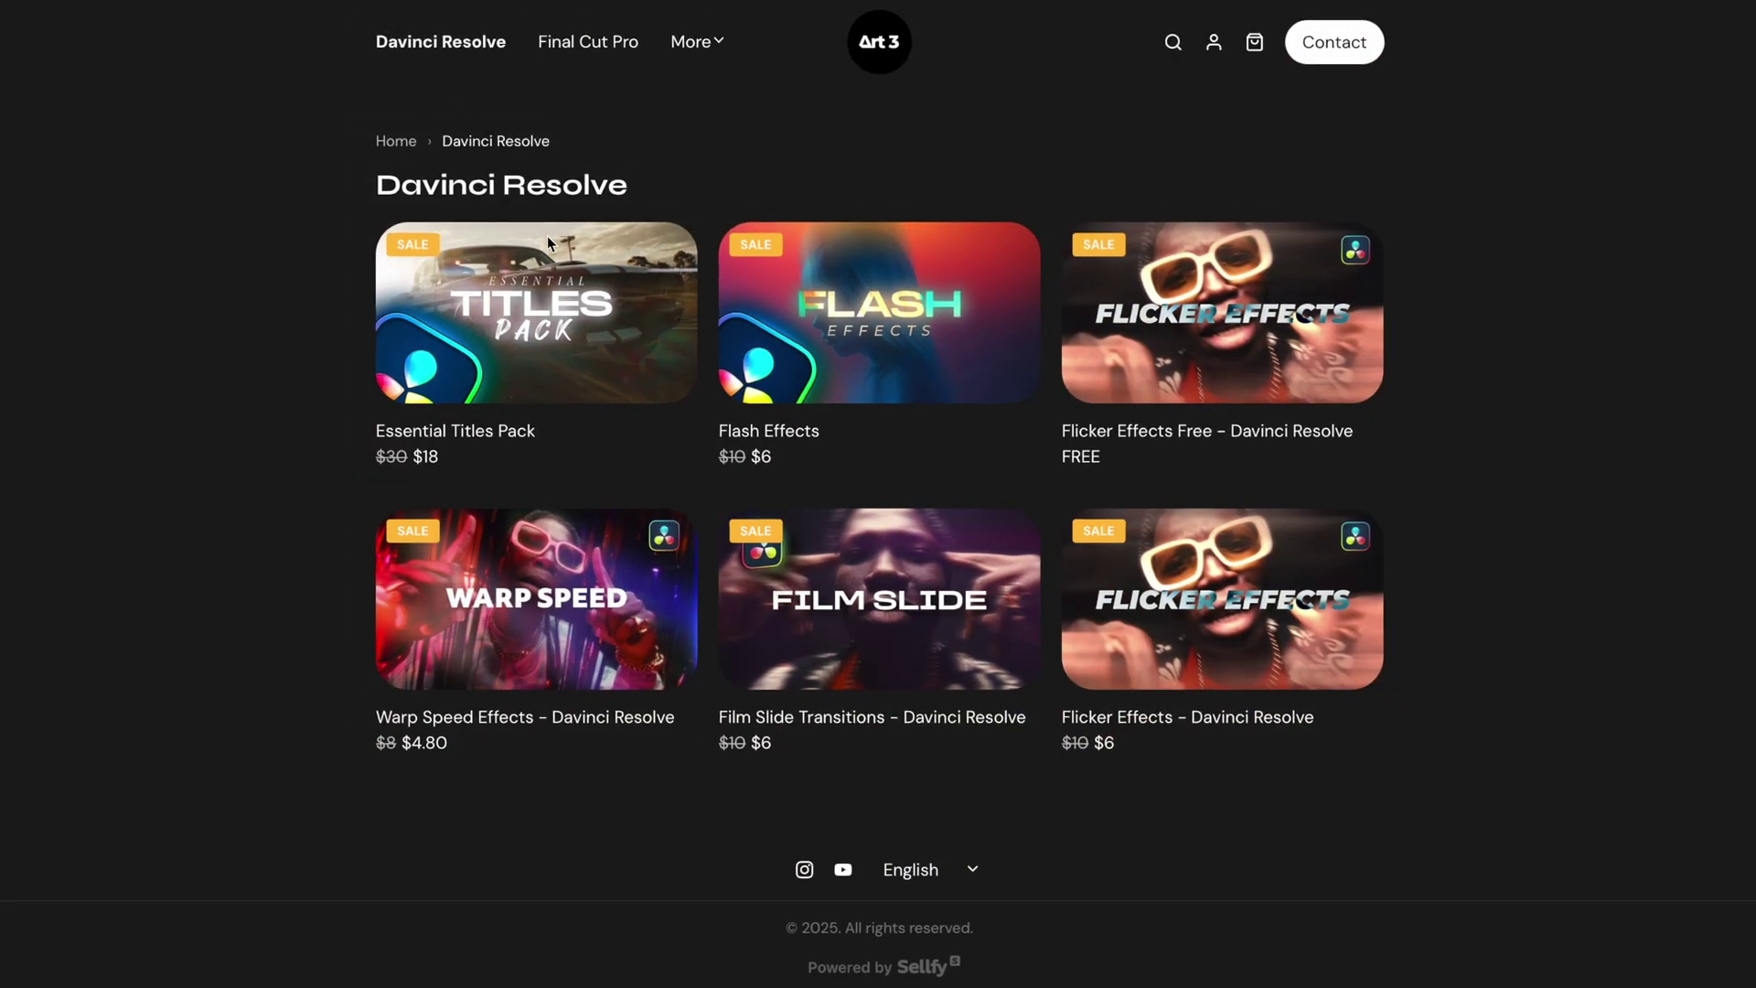
# Browse the template and effect packs on the Art 3 Studio website.
pyautogui.click(547, 234)
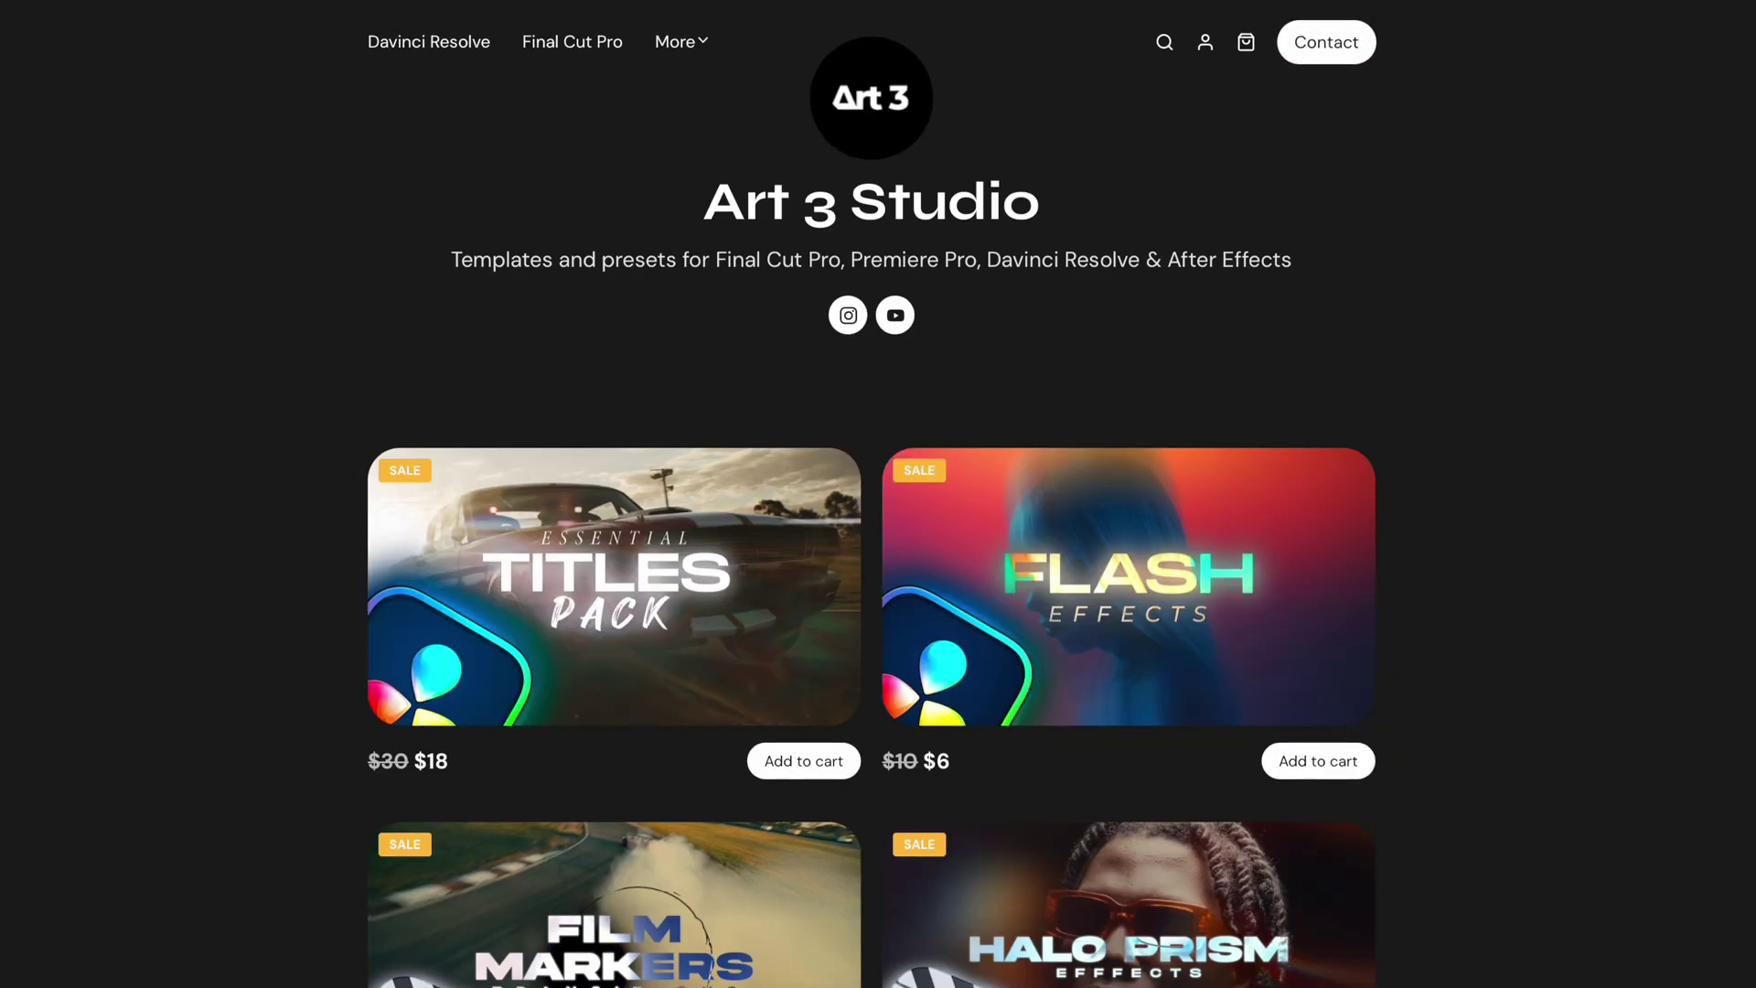
pyautogui.scroll(-7, 873, 494)
pyautogui.scroll(-10, 873, 494)
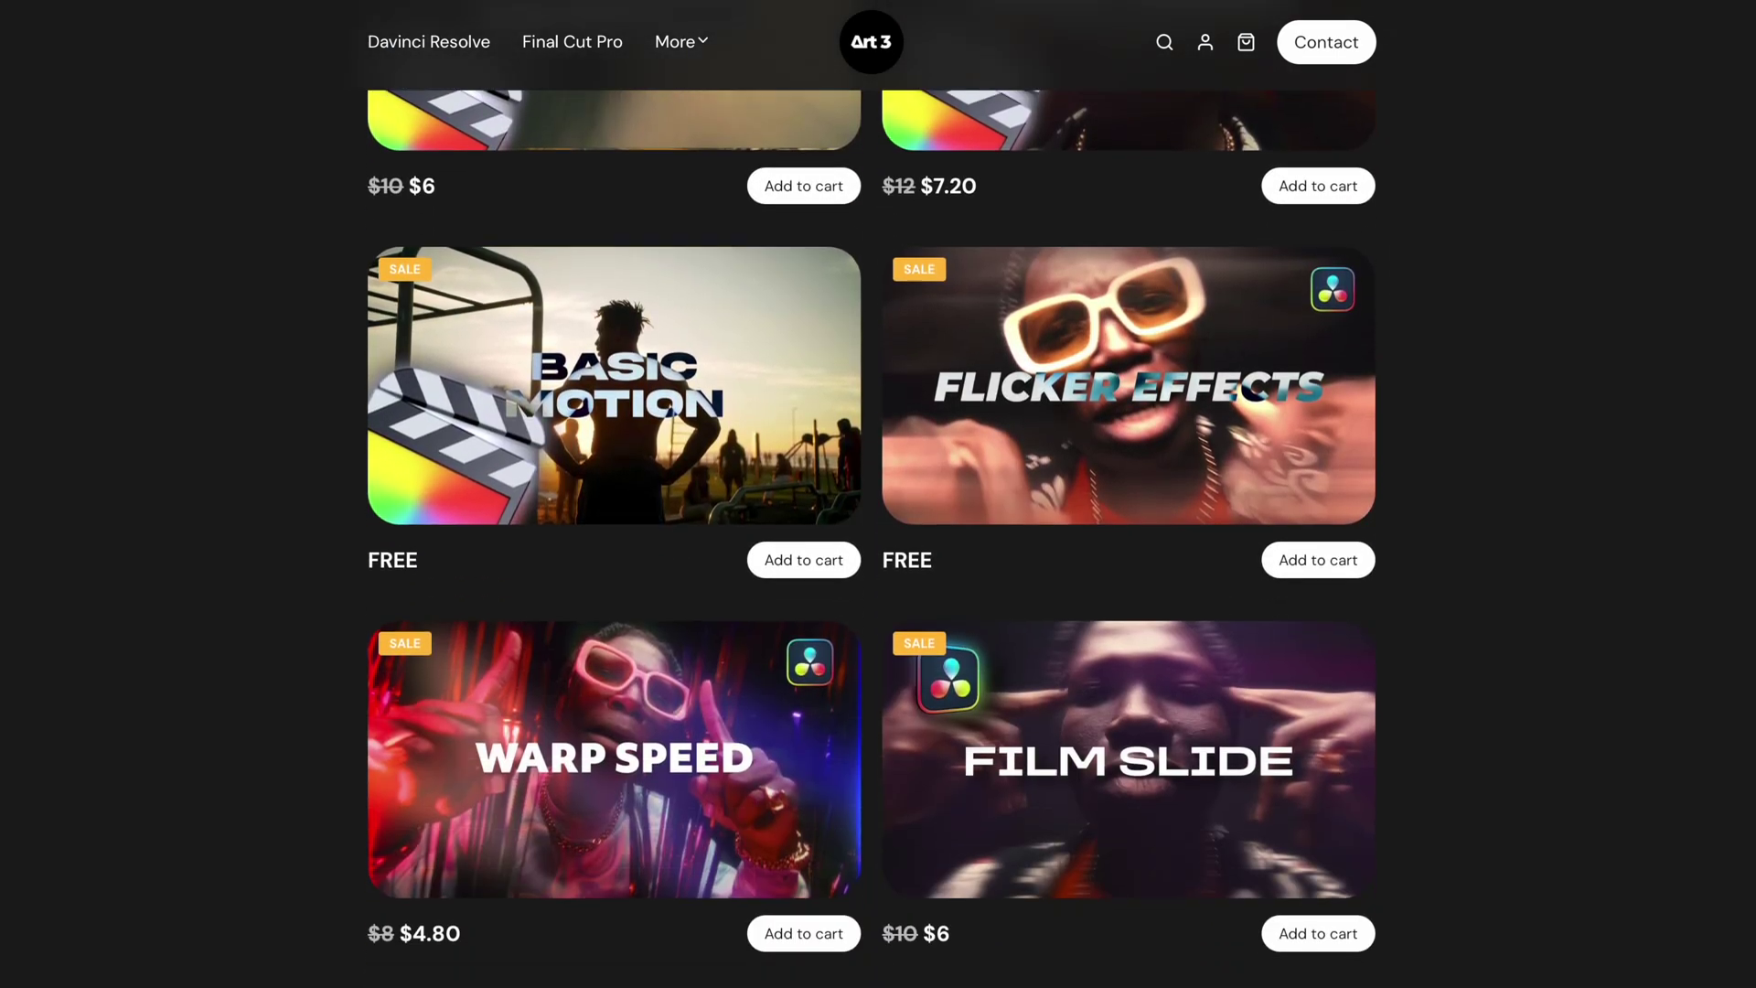